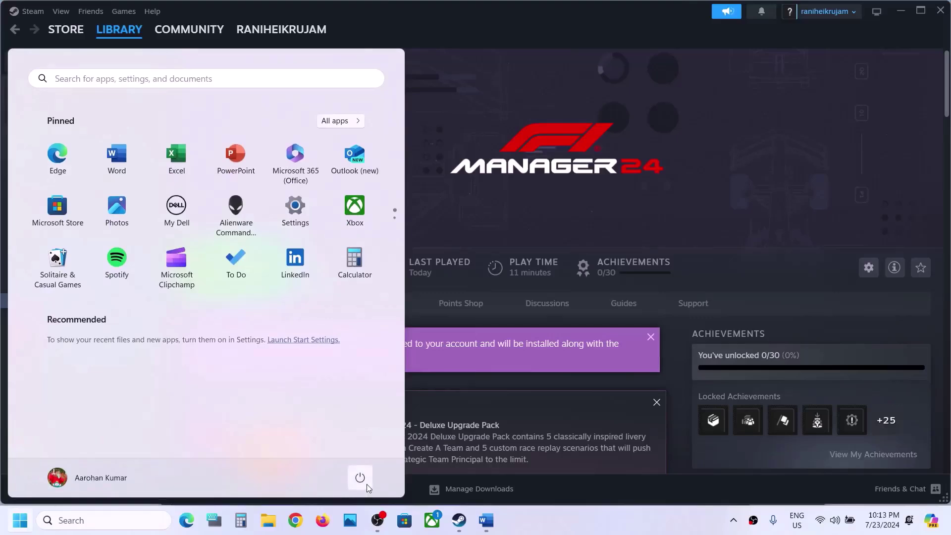
Look at the PC's power options and the Steam menu, and highlight the "Restart Steam" advice in Step 1 of the Word notes
click(360, 477)
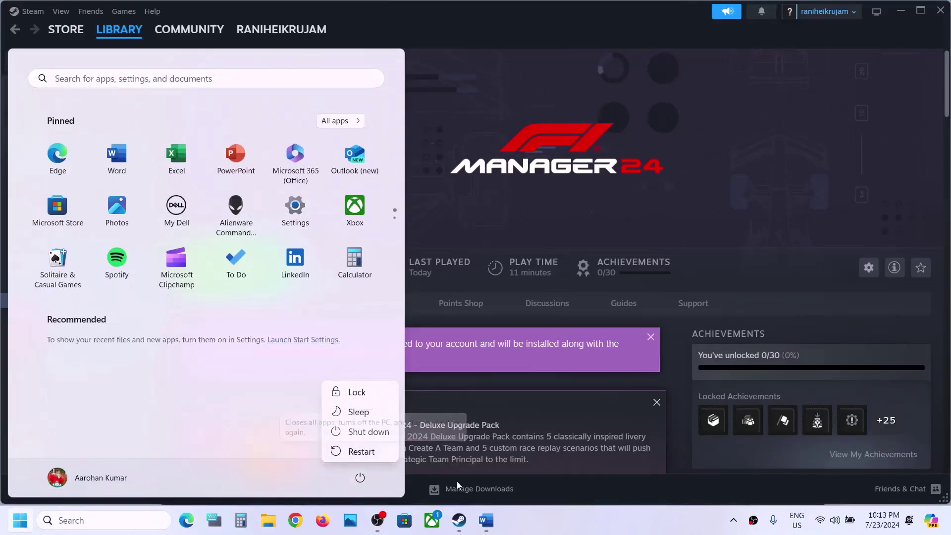
click(486, 520)
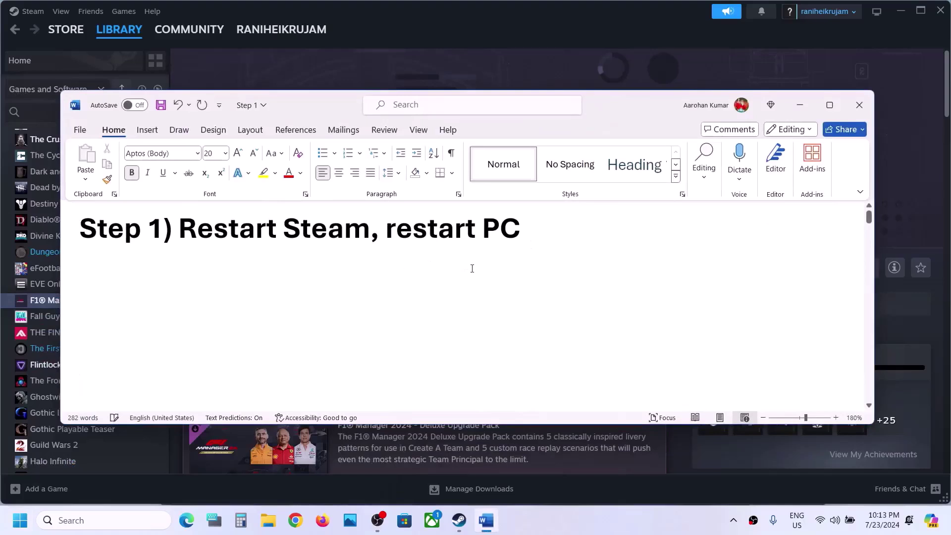
drag(193, 230, 344, 230)
click(368, 9)
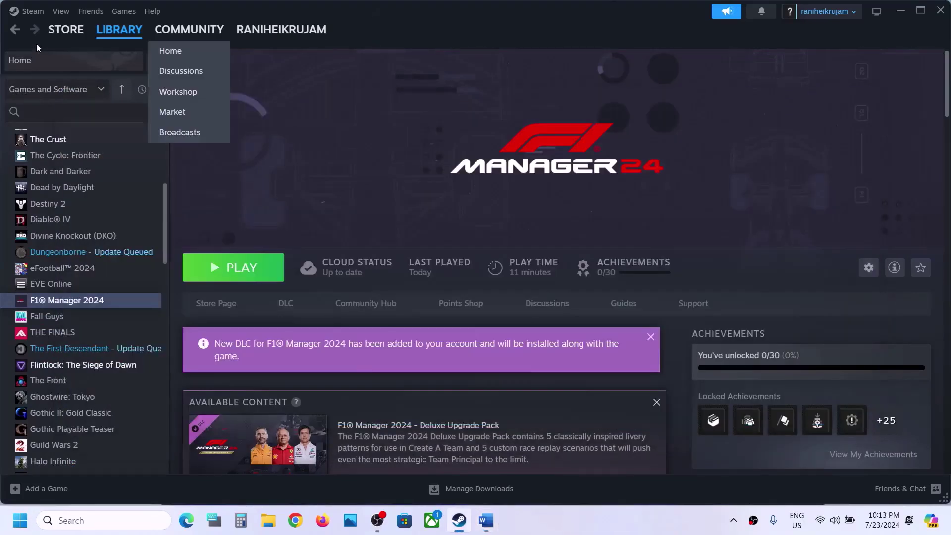
click(28, 11)
click(209, 59)
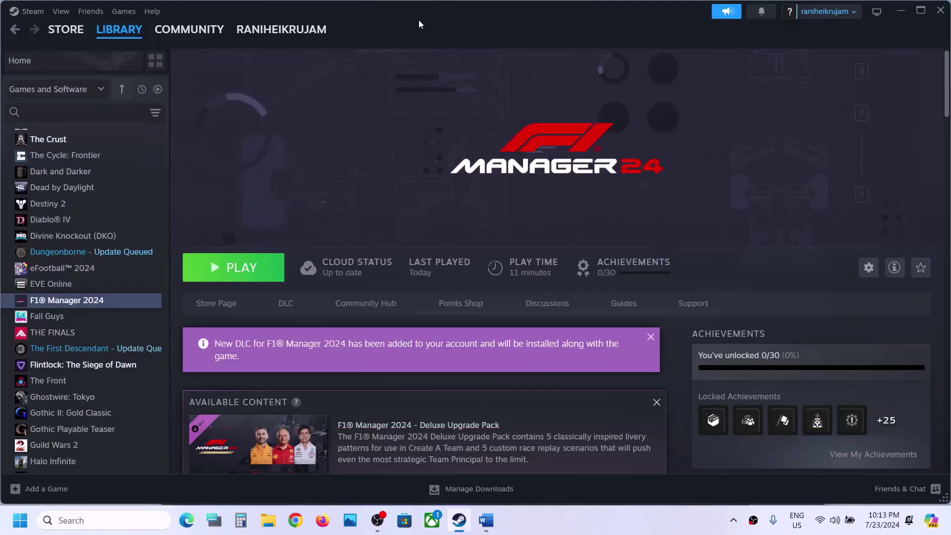
Switch to the Word notes, highlight "Try -dx11/-dx12 or -nohmd" in Step 2, and minimize the document
click(486, 520)
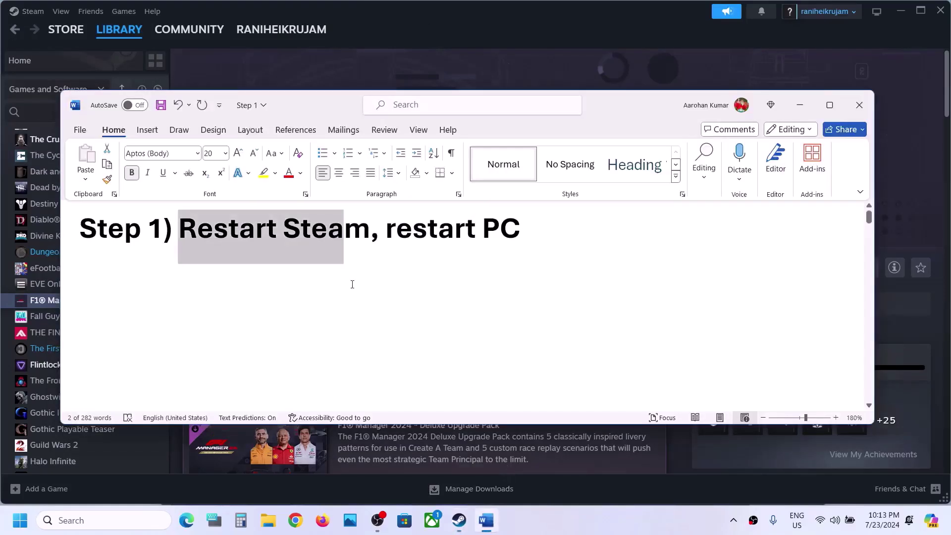
scroll(352, 284, down, 5)
scroll(352, 284, down, 1)
drag(208, 319, 531, 324)
click(801, 106)
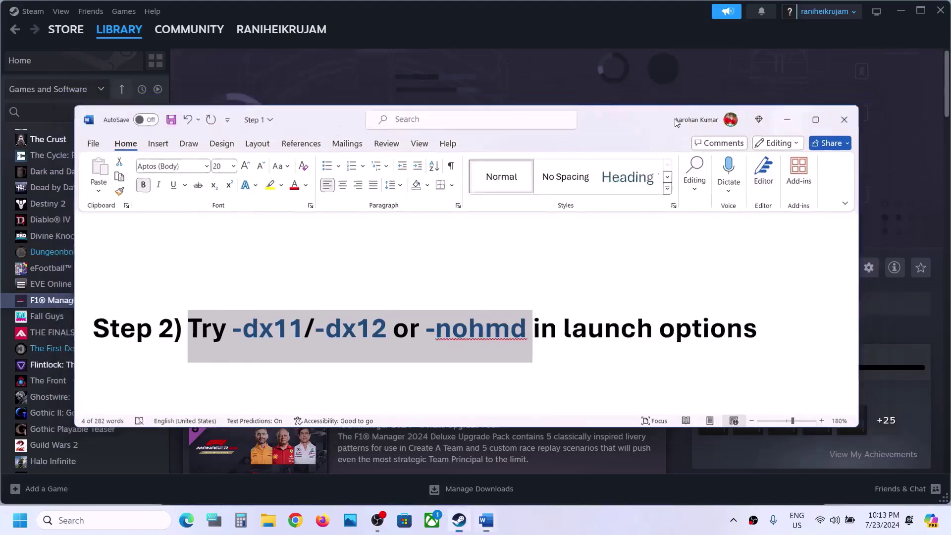
Set the launch options of F1 Manager 2024 to -dx11 in the game's properties and close them
right_click(124, 302)
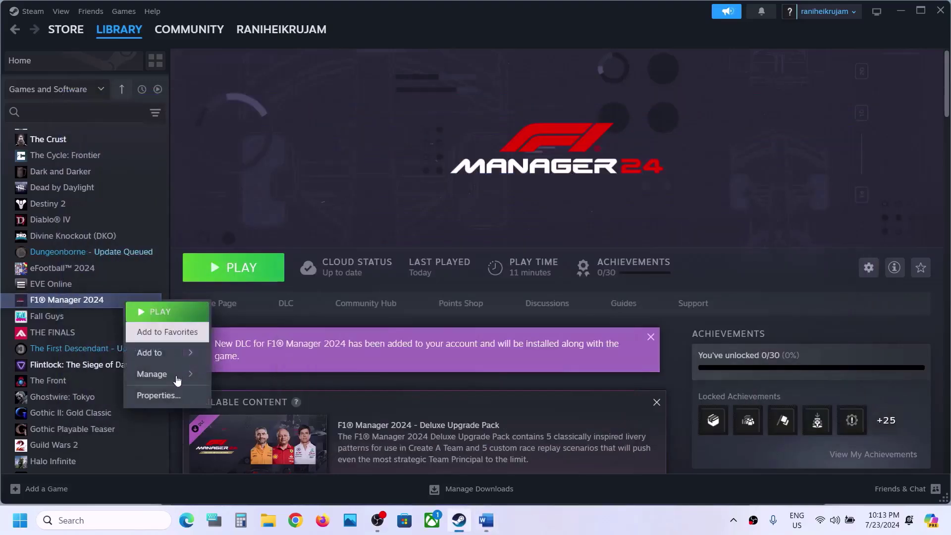
click(158, 395)
click(398, 324)
key(ctrl+a)
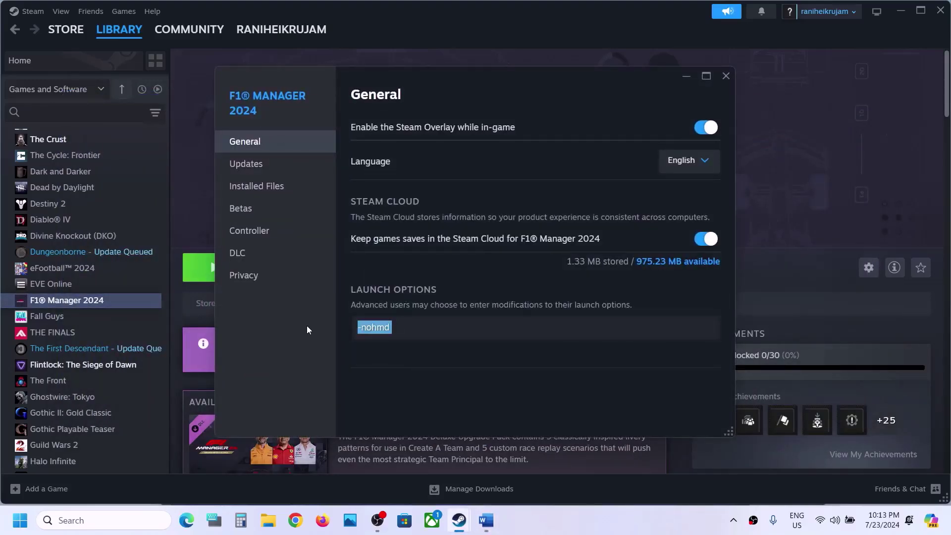
text(-dx11)
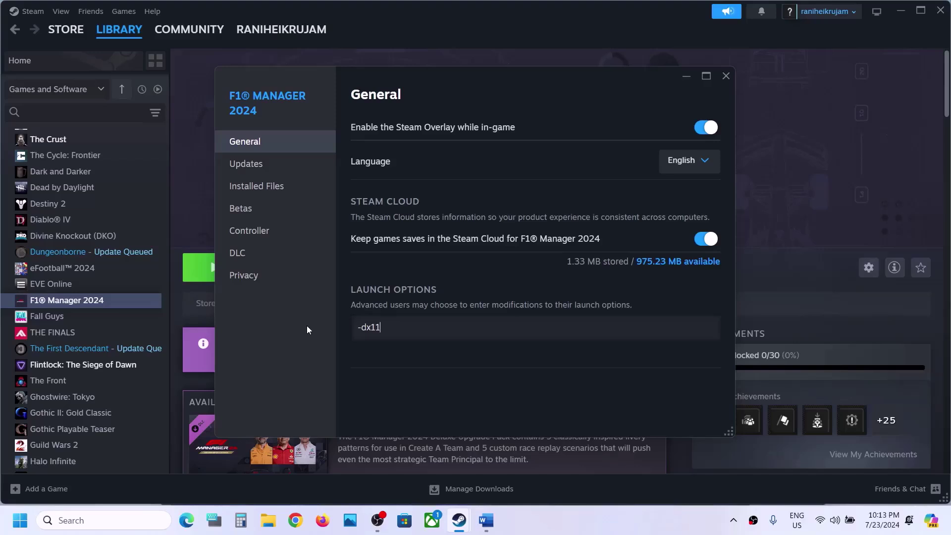
click(391, 381)
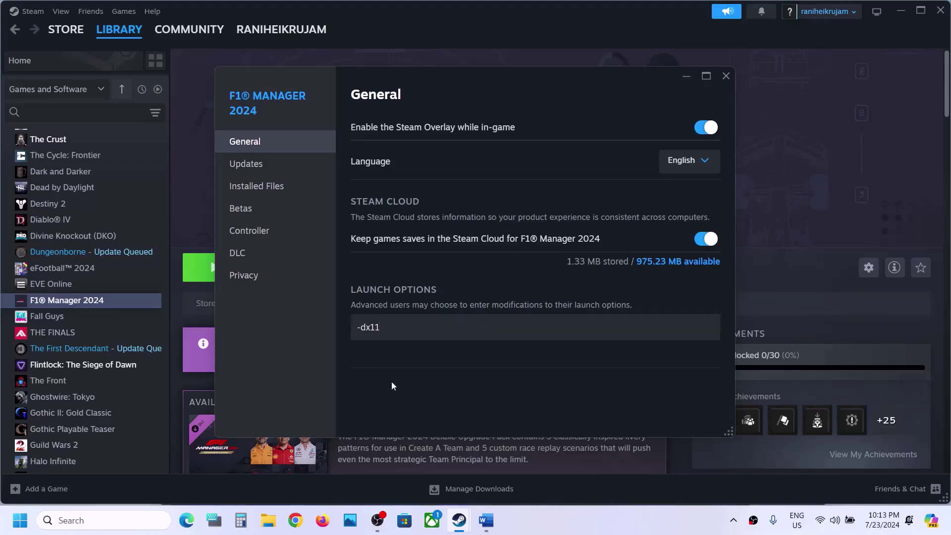
click(726, 76)
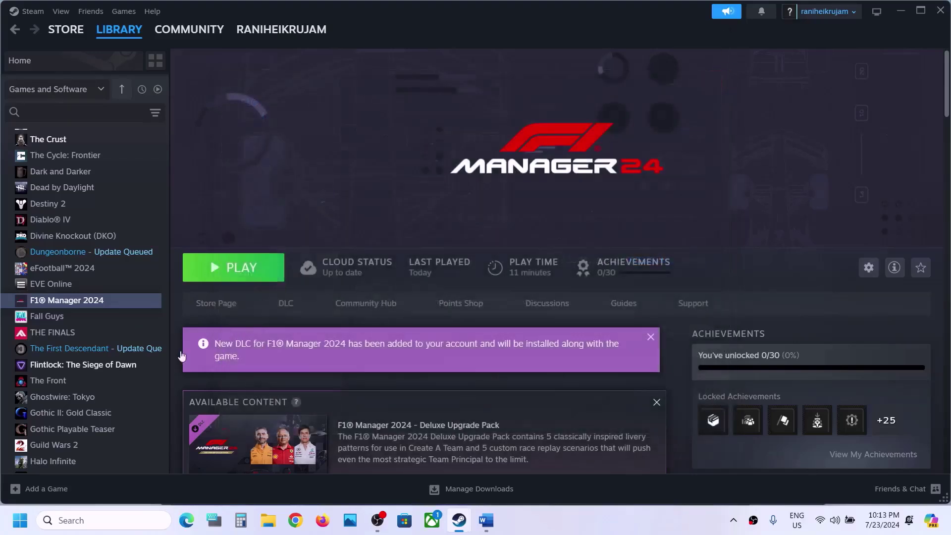
Reopen the properties of F1 Manager 2024, replace the launch options with -dx12, and close them
right_click(117, 305)
click(151, 400)
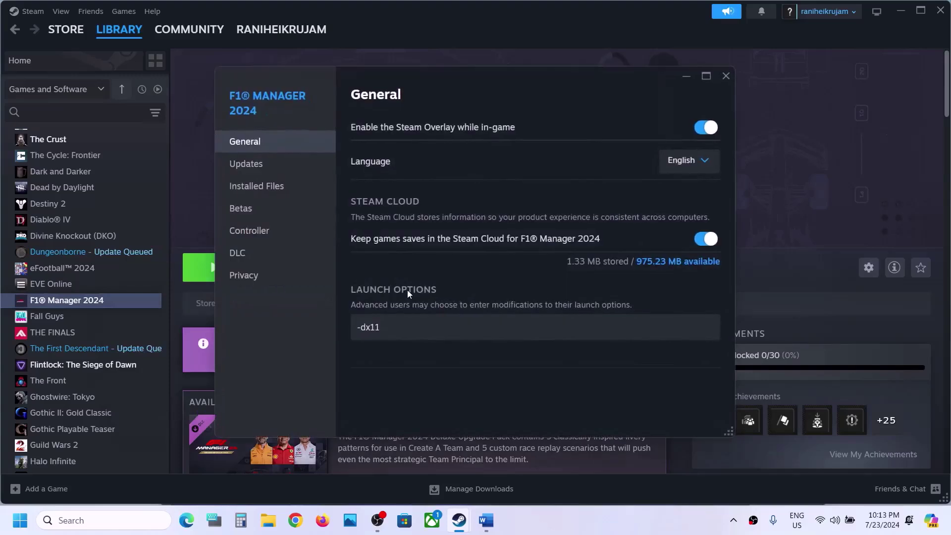
text(-dx12)
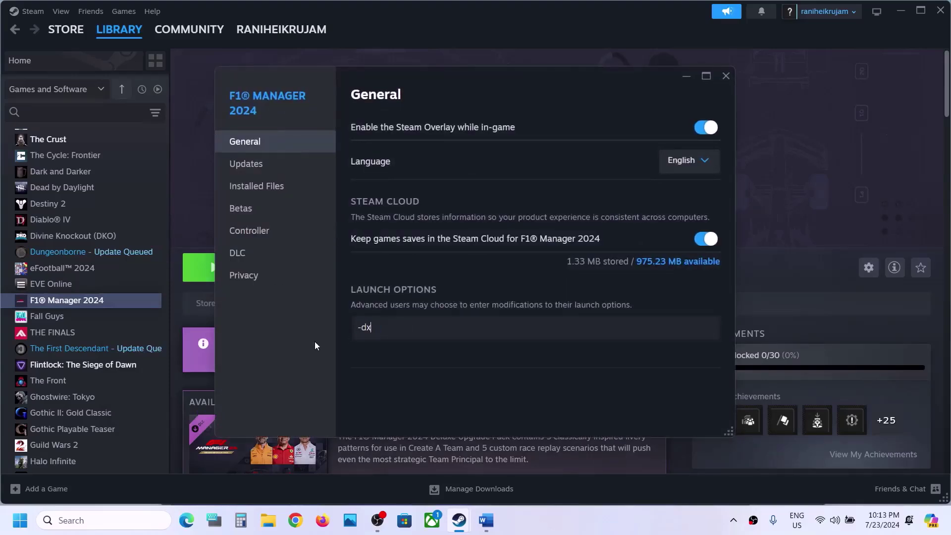
click(433, 358)
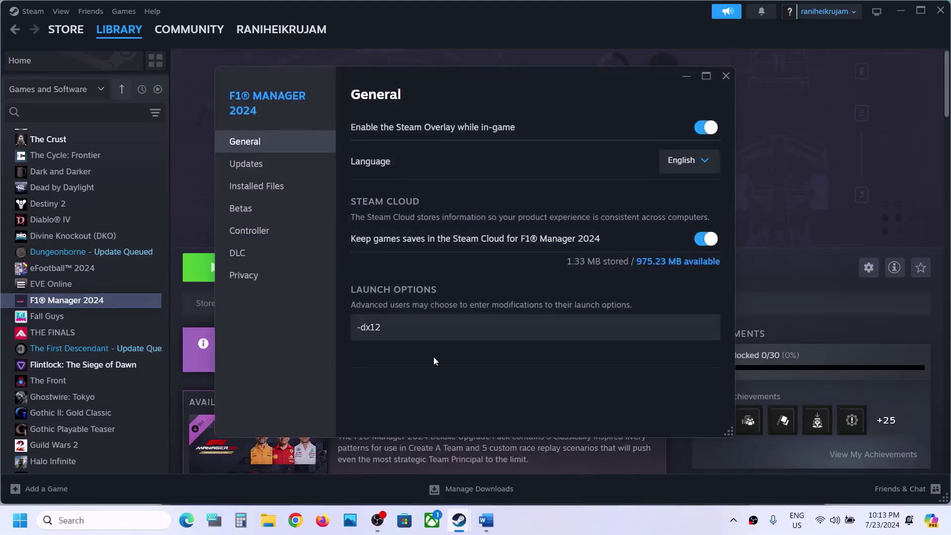
click(724, 76)
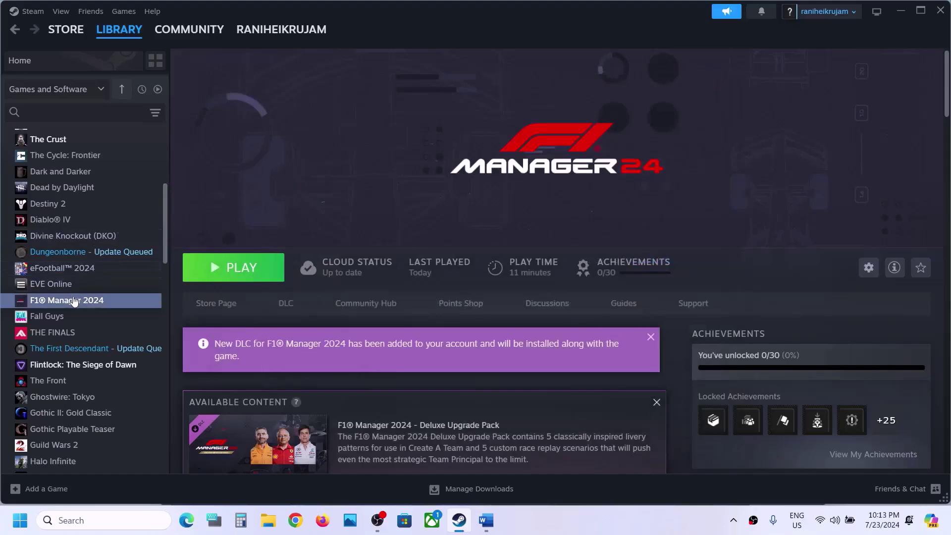
Copy -nohmd from Step 2 of the Word notes into F1 Manager 2024's launch options, replacing the existing entry, and close the properties
right_click(74, 300)
click(124, 392)
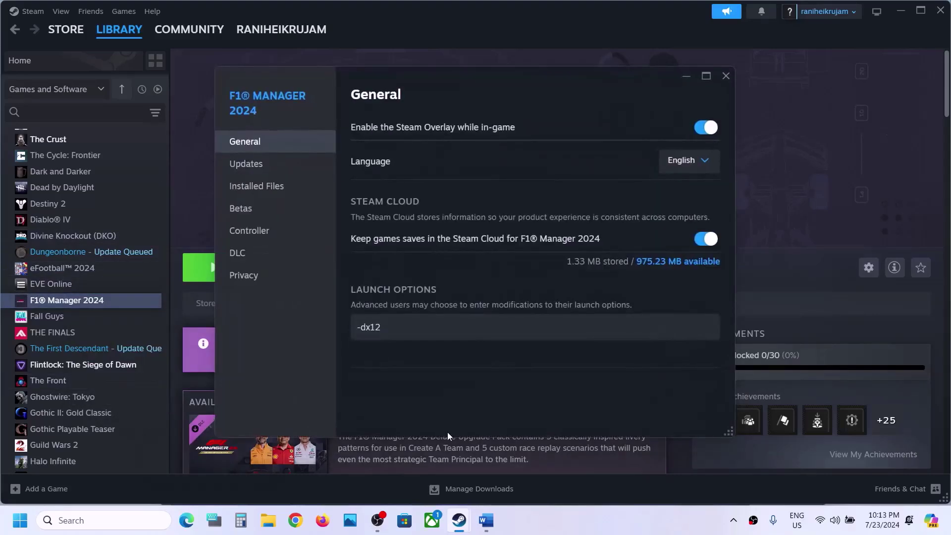
click(487, 519)
right_click(434, 322)
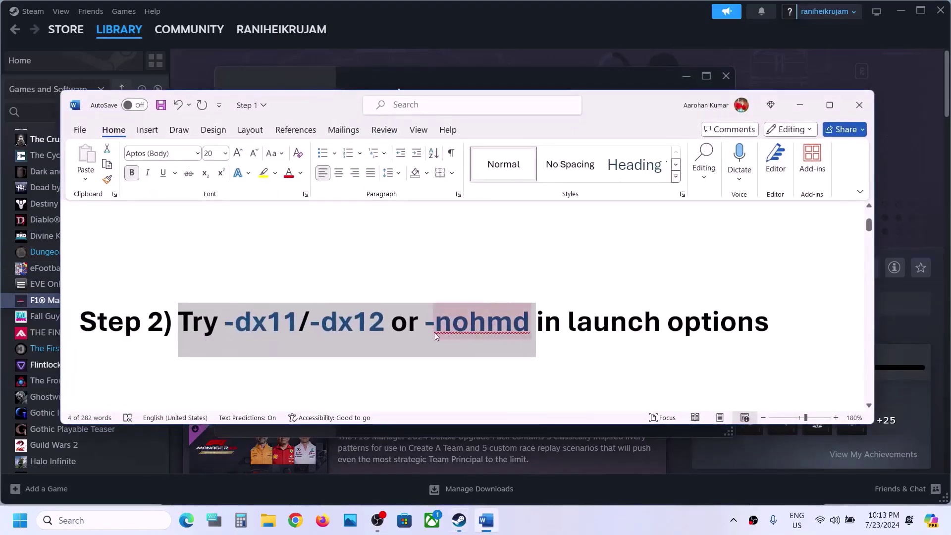
drag(425, 322, 477, 325)
key(ctrl+c)
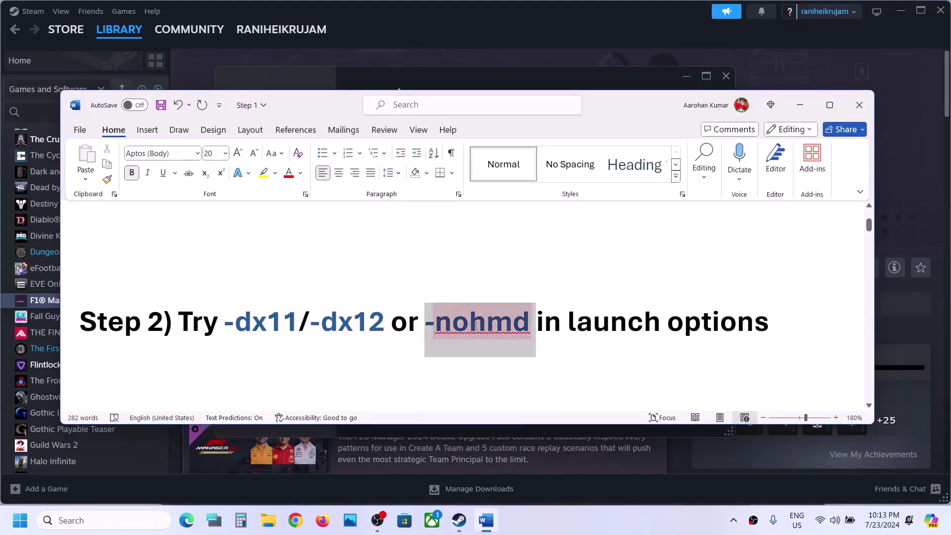
key(alt+Tab)
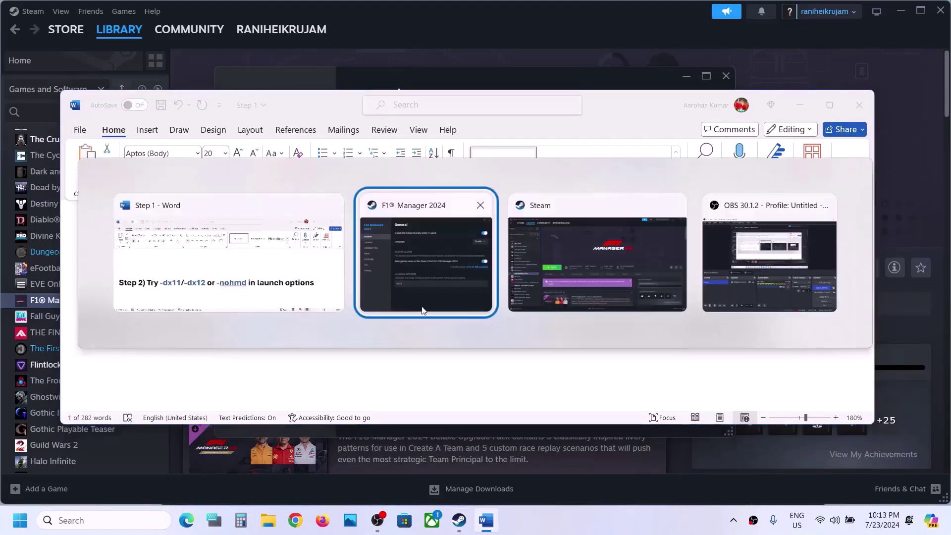
click(442, 272)
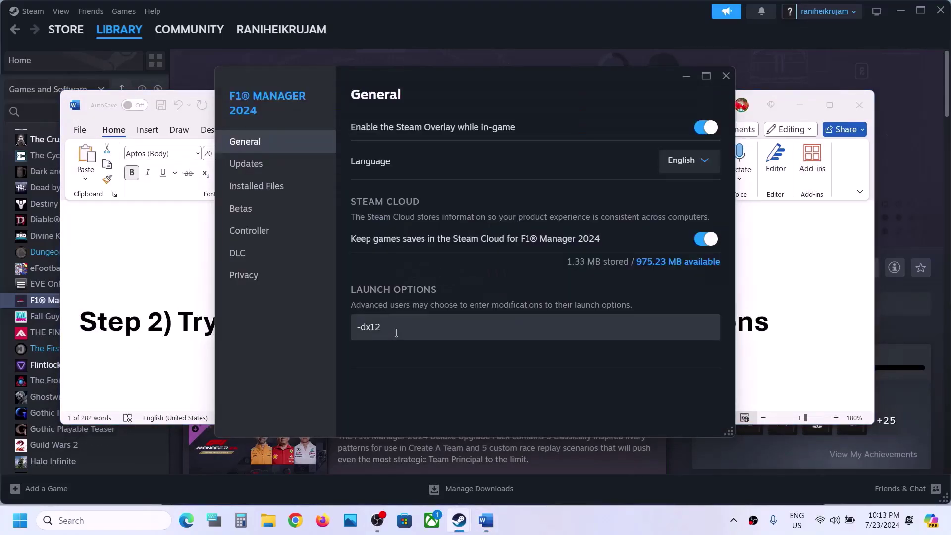
drag(378, 331, 347, 330)
key(ctrl+v)
click(724, 78)
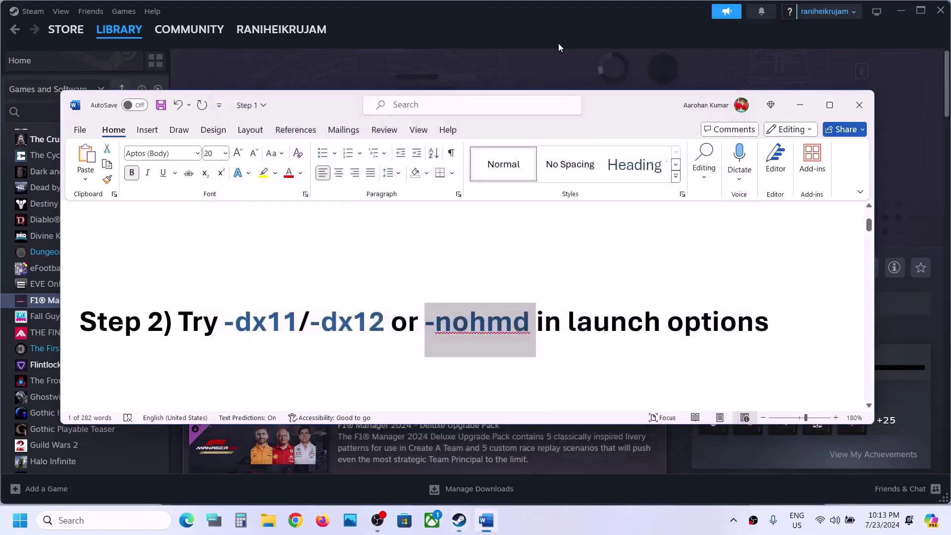
Return to Steam, clear the launch options in the properties of F1 Manager 2024, and close them
click(559, 44)
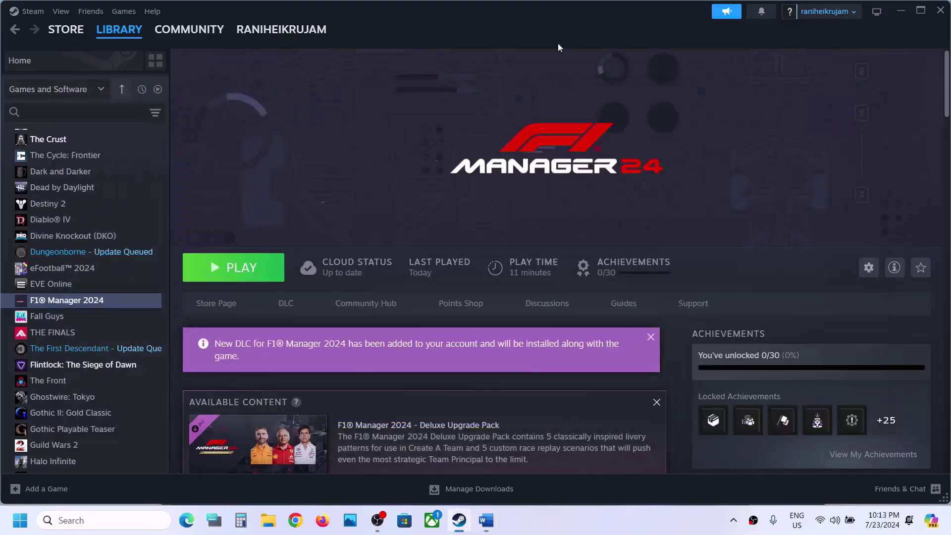
right_click(103, 302)
click(132, 391)
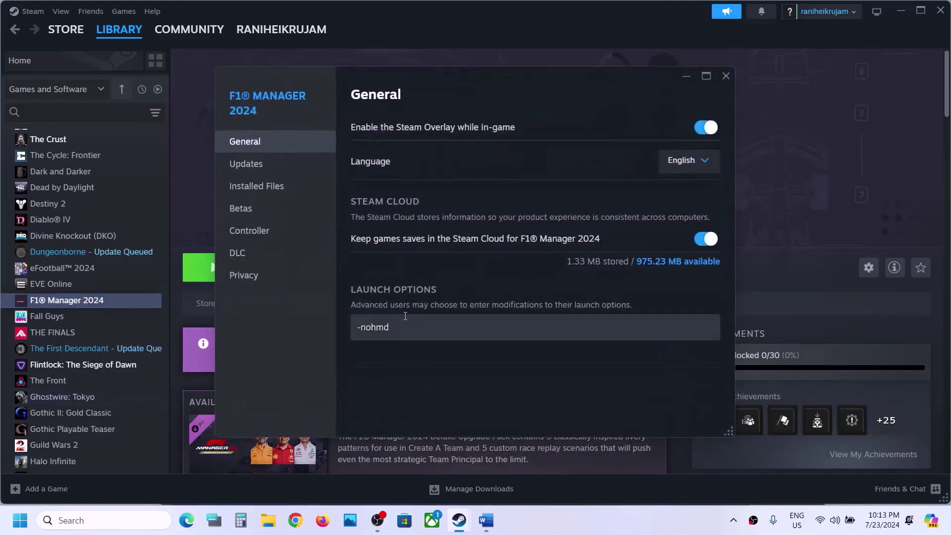
drag(406, 316, 340, 326)
click(483, 386)
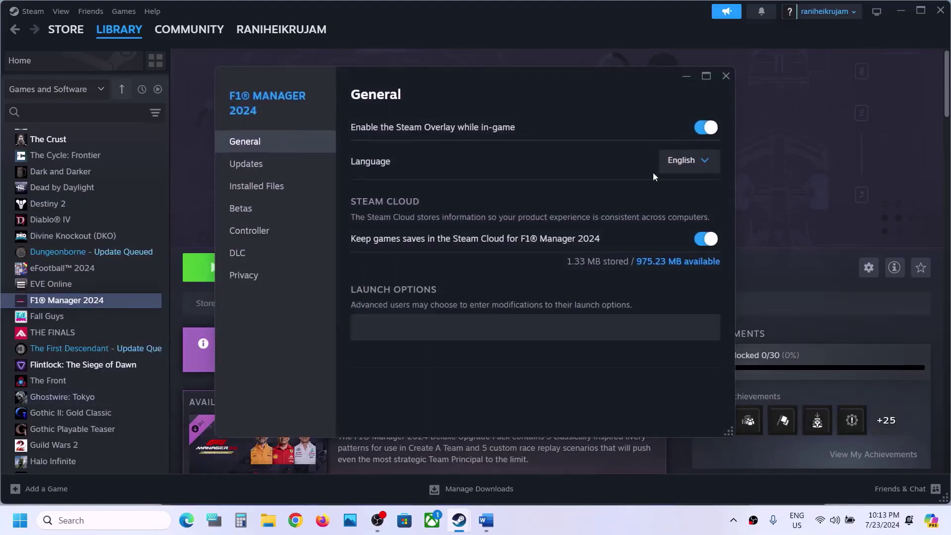
click(726, 75)
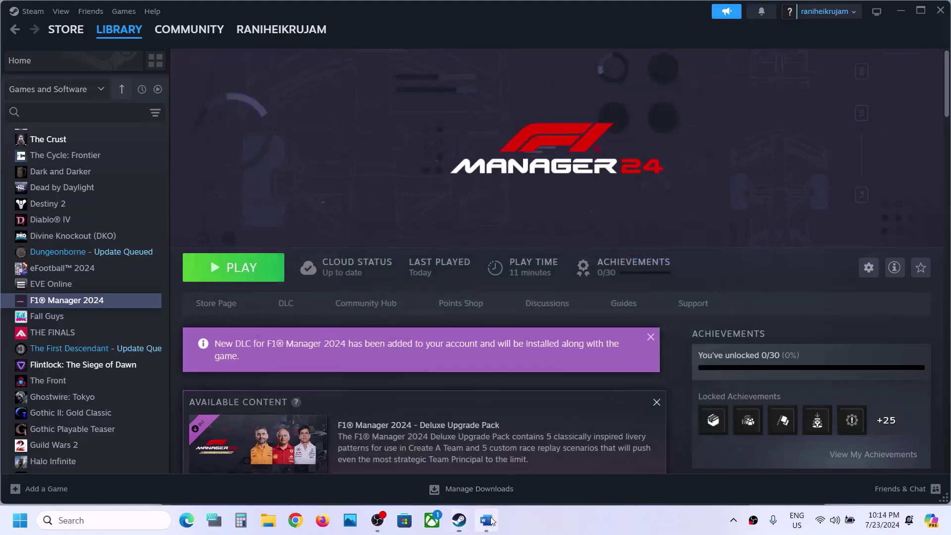
Switch to the Word notes, highlight "Delete the config file" in Step 3, and minimize the document
click(485, 521)
scroll(415, 338, down, 3)
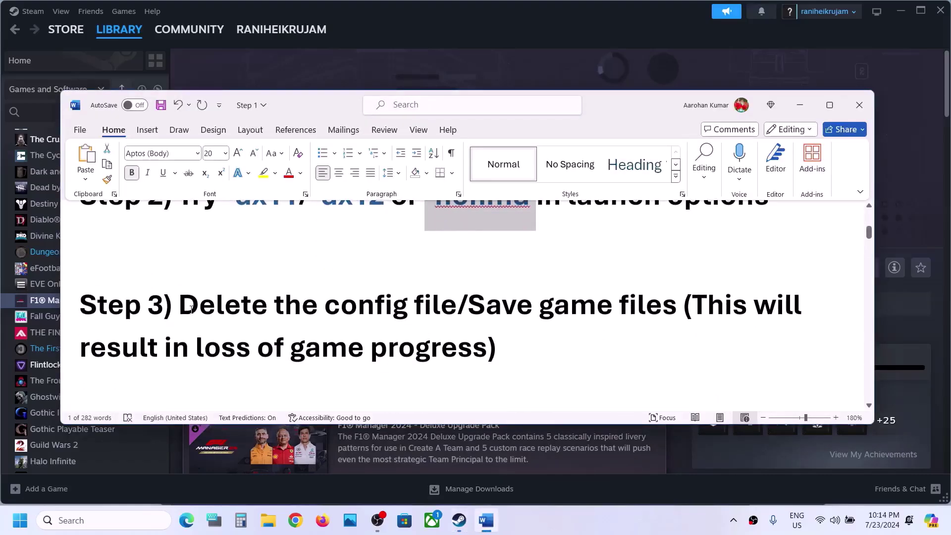
mouse_move(179, 305)
mouse_down()
mouse_move(490, 298)
mouse_move(180, 306)
mouse_up()
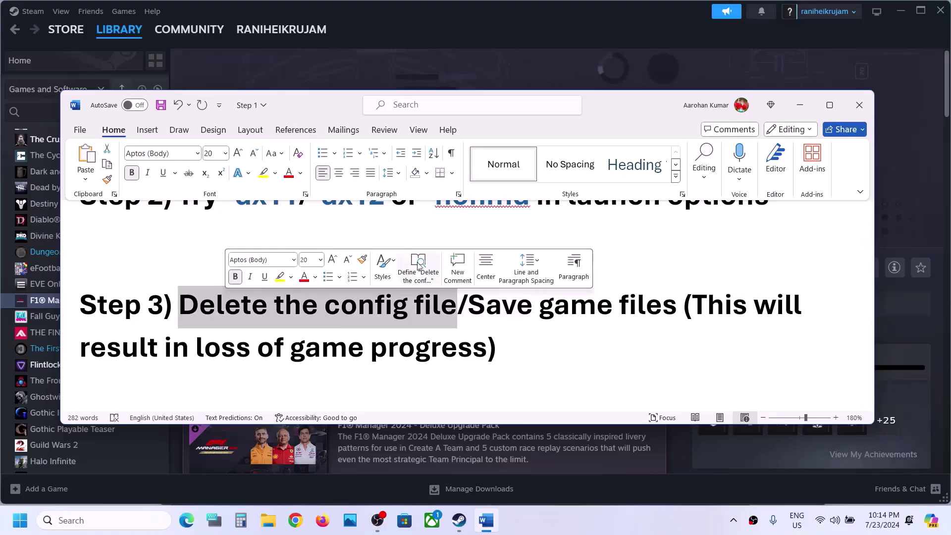
click(807, 110)
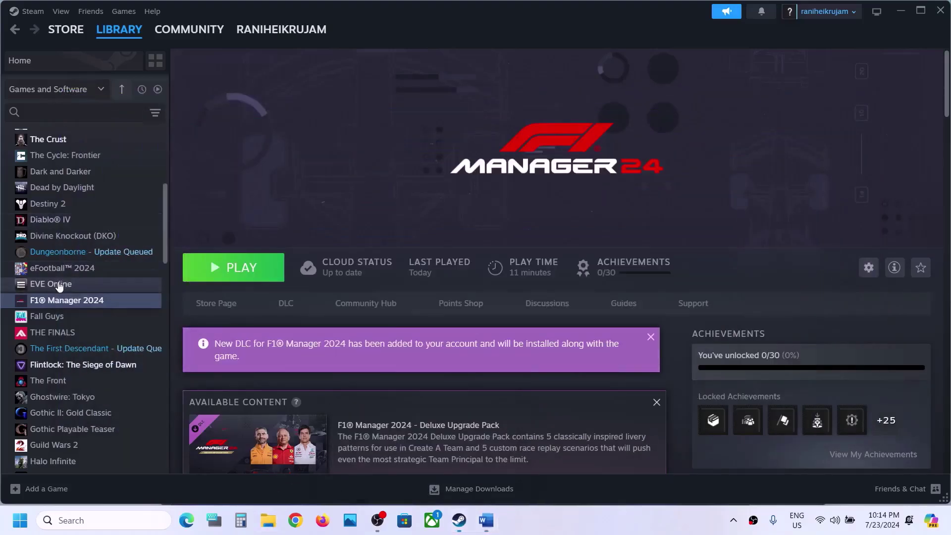
Open File Explorer and browse the C: drive's Users folder to the current user's profile folder
key(super+e)
click(60, 306)
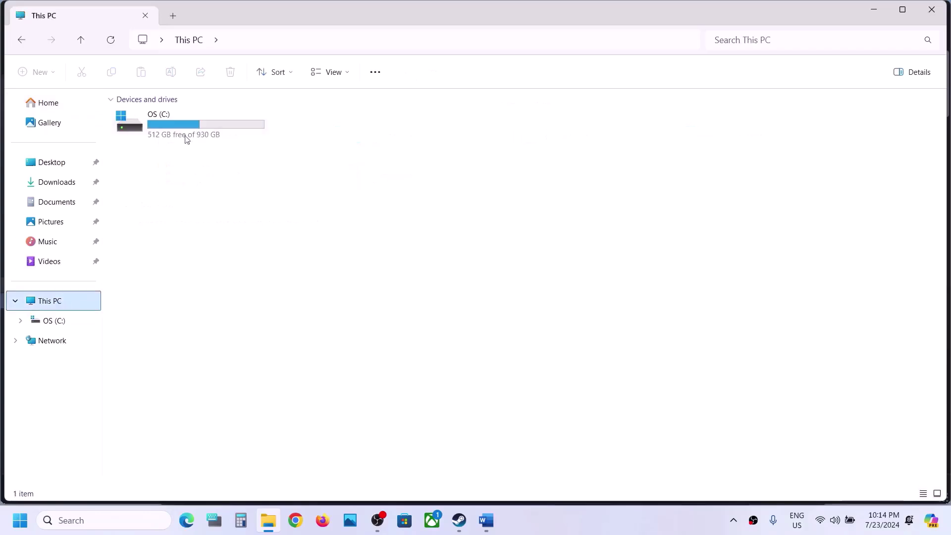
double_click(191, 130)
scroll(203, 378, down, 1)
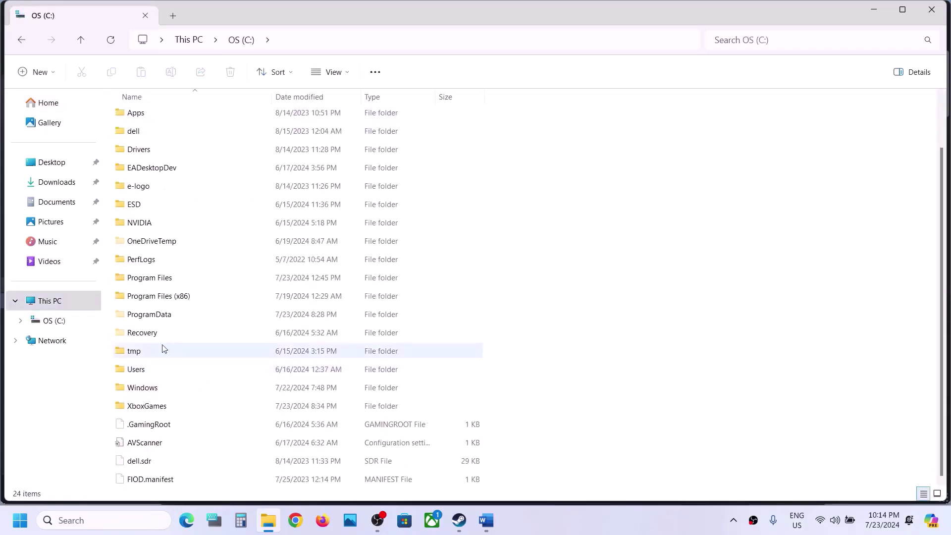
double_click(145, 373)
double_click(153, 119)
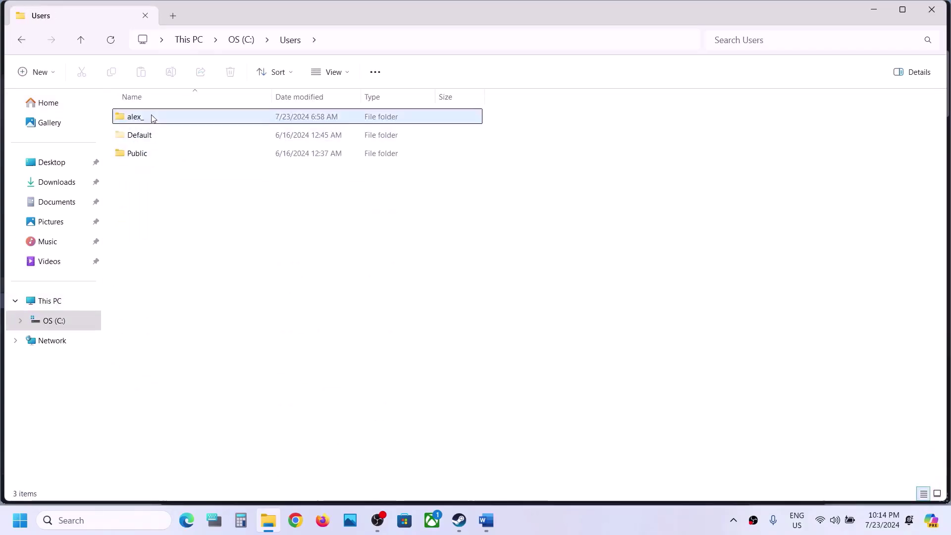
Check the hidden items display setting and open the AppData folder in the user's profile folder
click(146, 207)
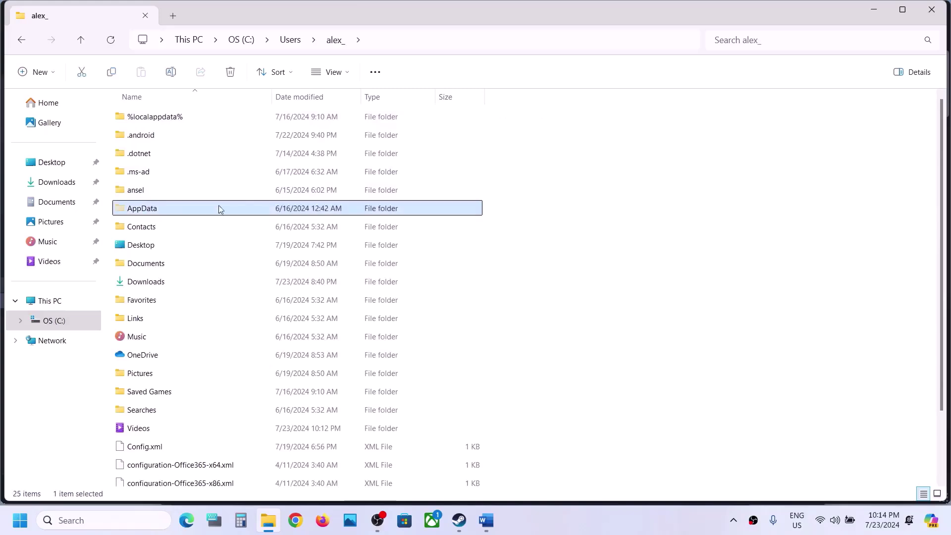
click(347, 72)
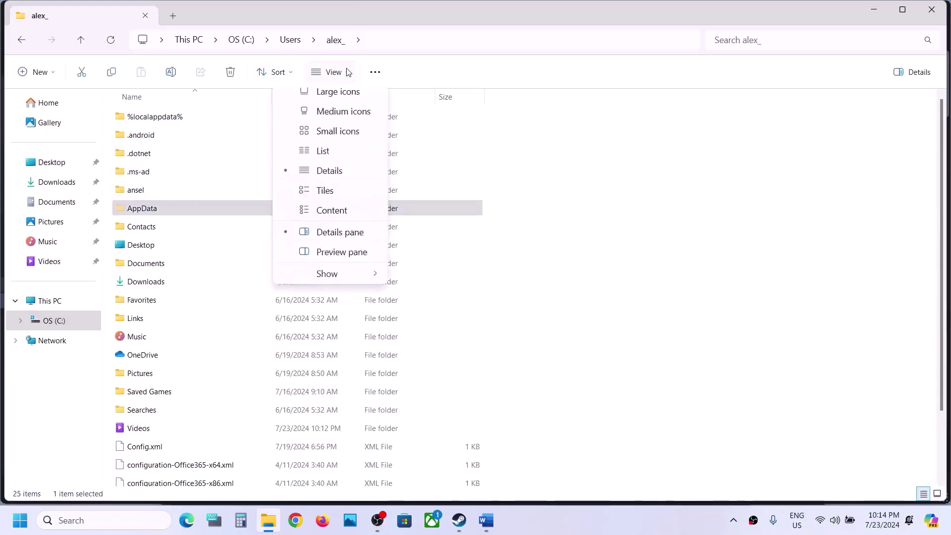
click(345, 306)
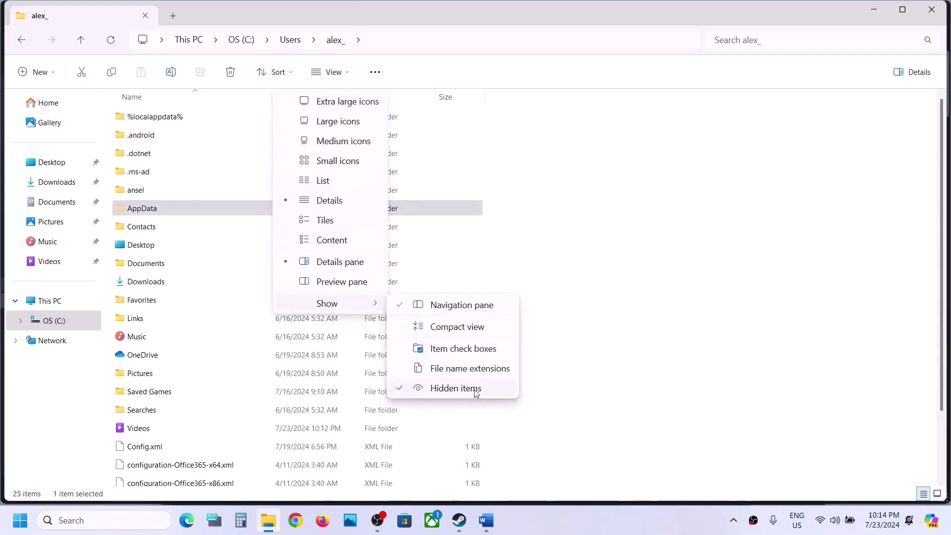
double_click(168, 207)
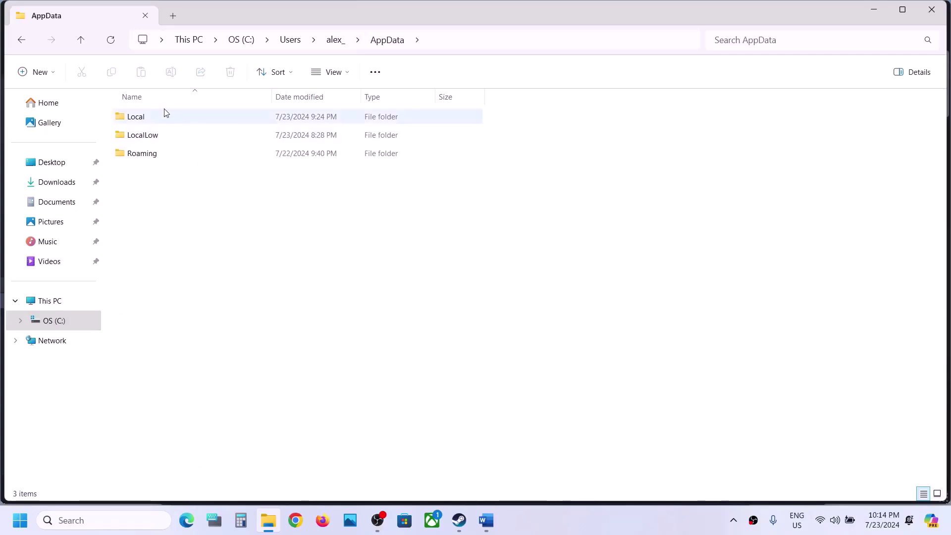
Open the Local folder in AppData and browse through F1Manager24 to its Saved folder
double_click(154, 118)
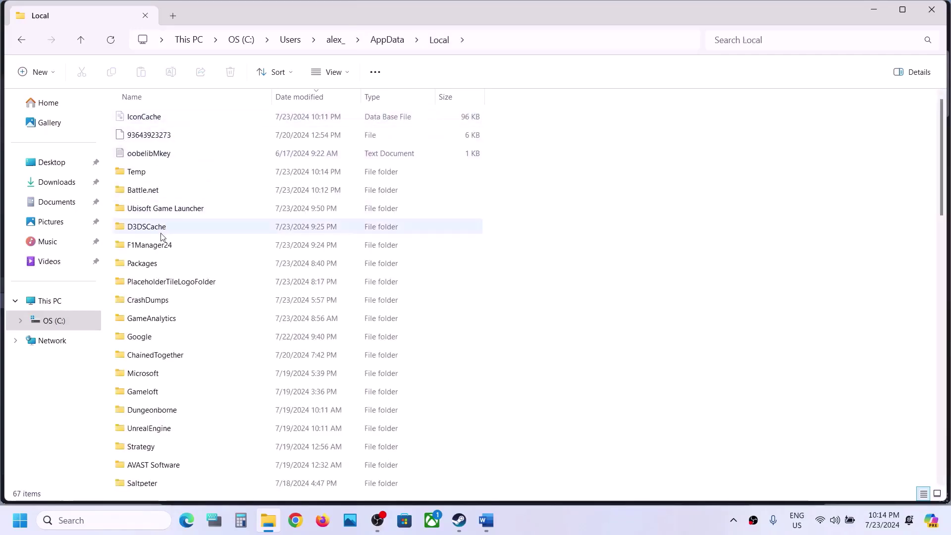
double_click(166, 246)
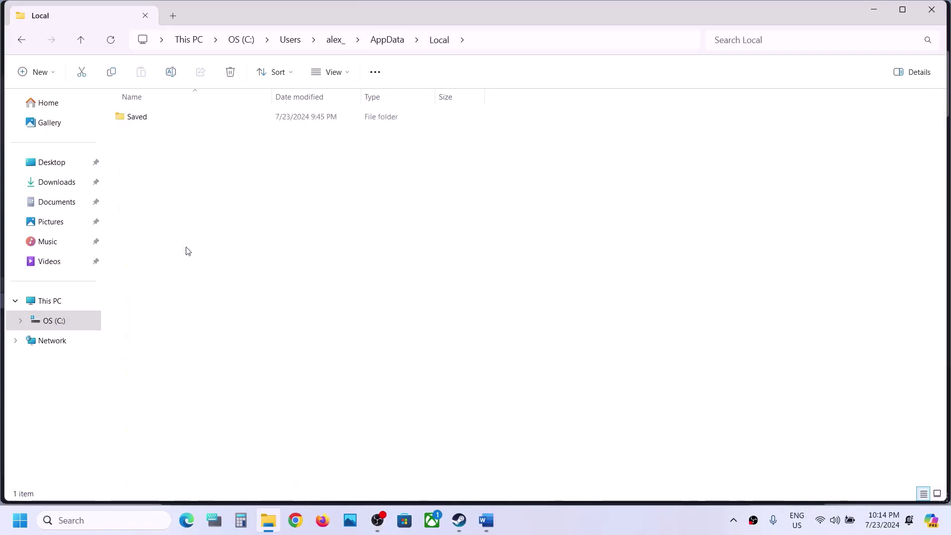
double_click(153, 119)
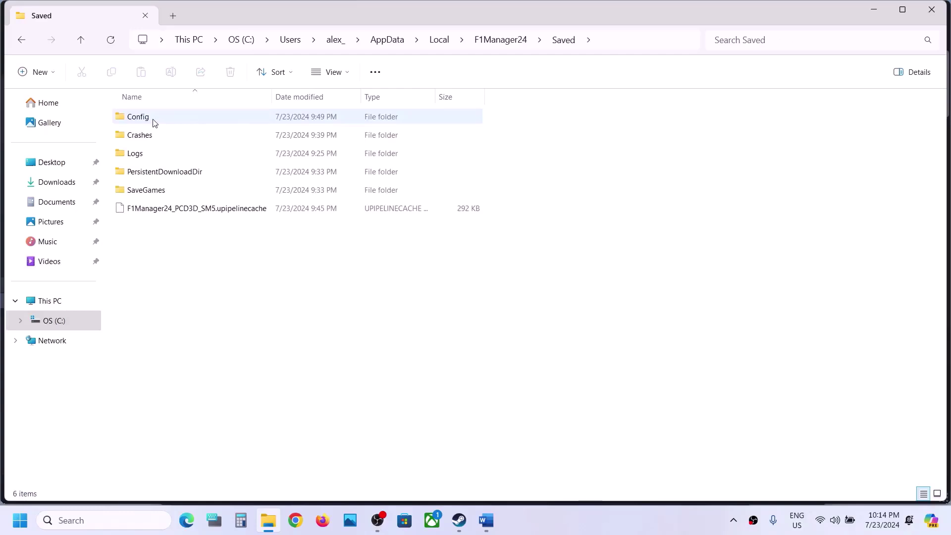
Bring up the delete option for the Config folder and dismiss it without deleting the folder
click(153, 122)
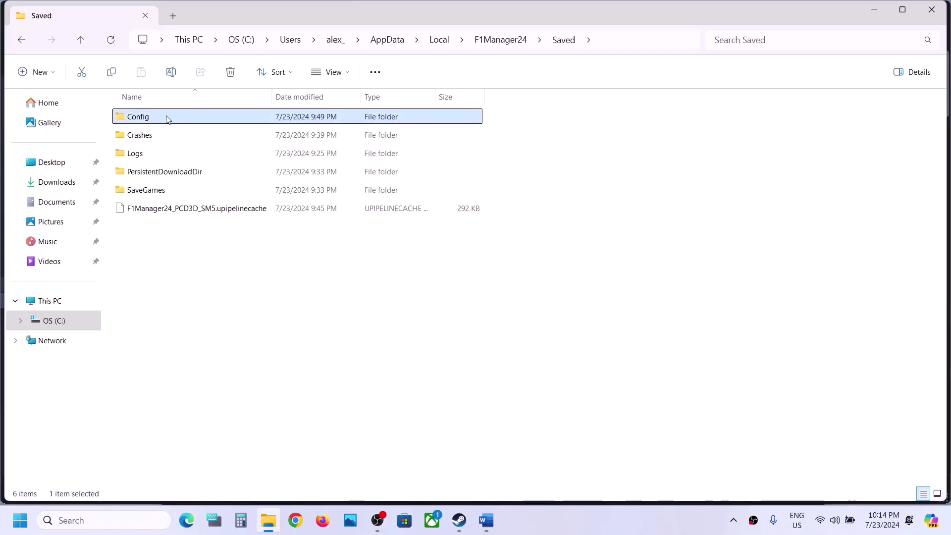
right_click(164, 119)
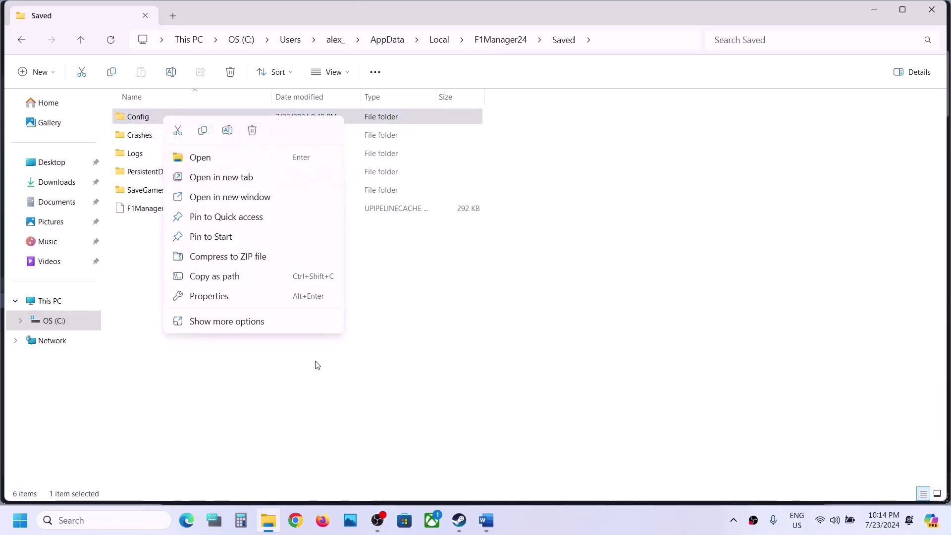
drag(315, 361, 143, 119)
click(143, 119)
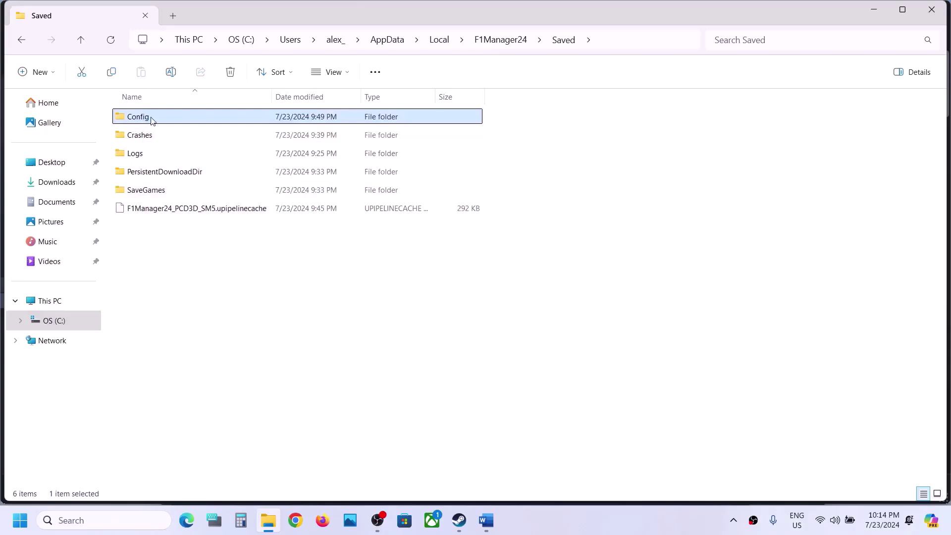
right_click(152, 120)
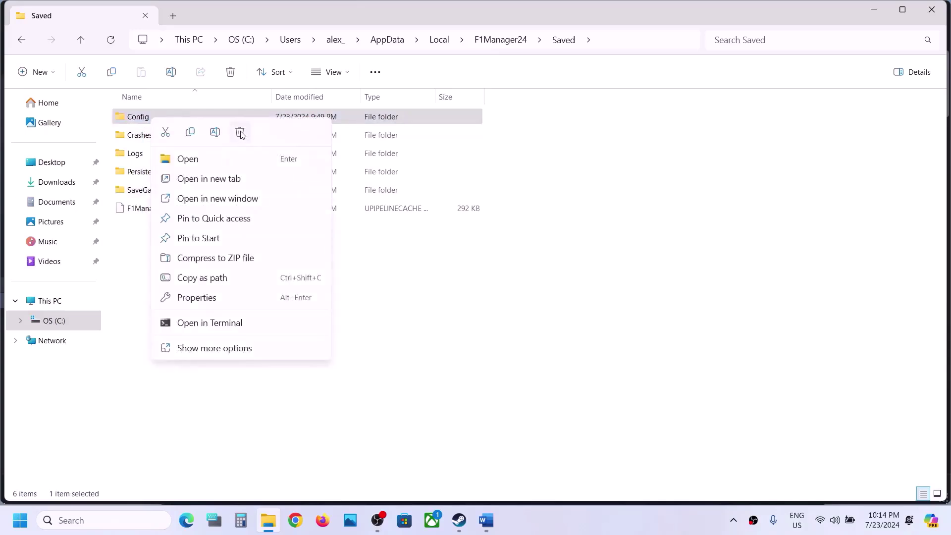
click(463, 408)
click(463, 407)
Switch to the Word notes, highlight the Step 3 words "Save game files" and the loss-of-progress warning, and minimize the document
click(459, 520)
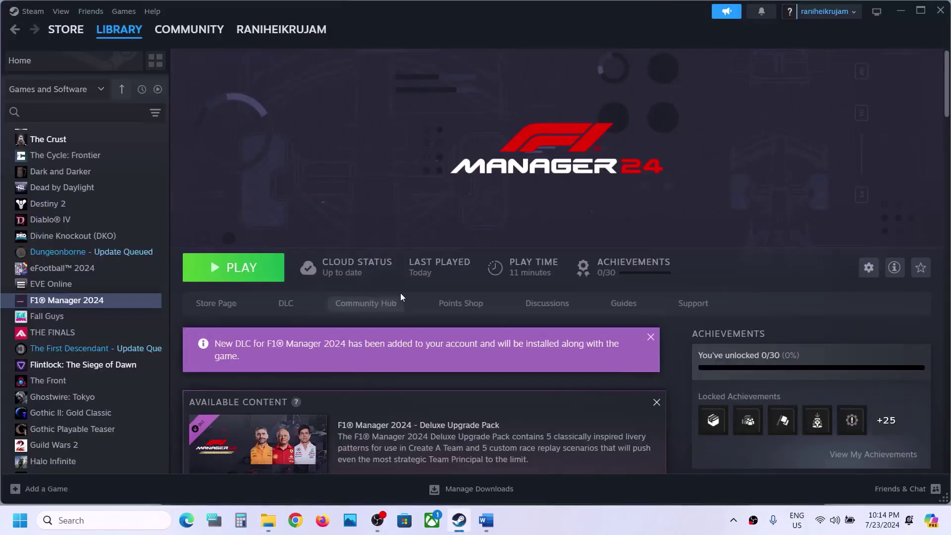
click(486, 520)
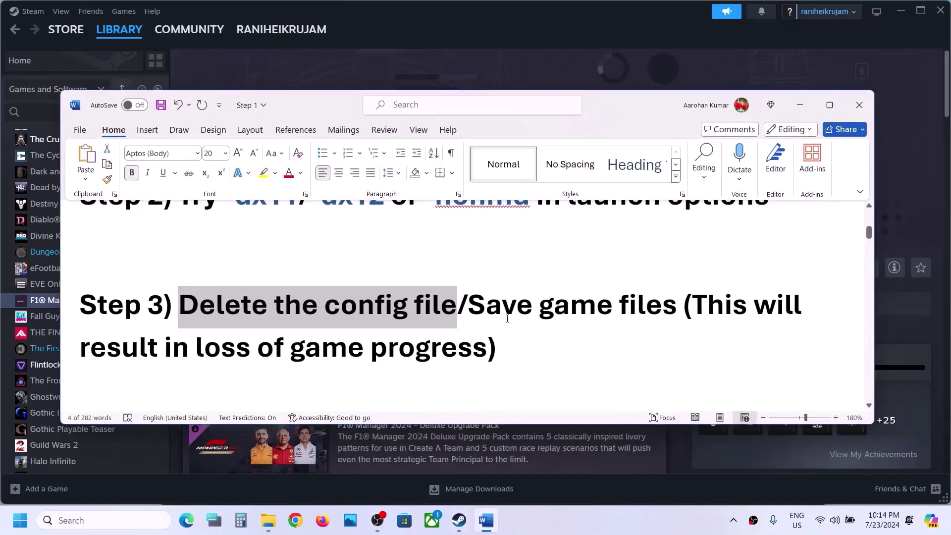
drag(468, 307, 659, 316)
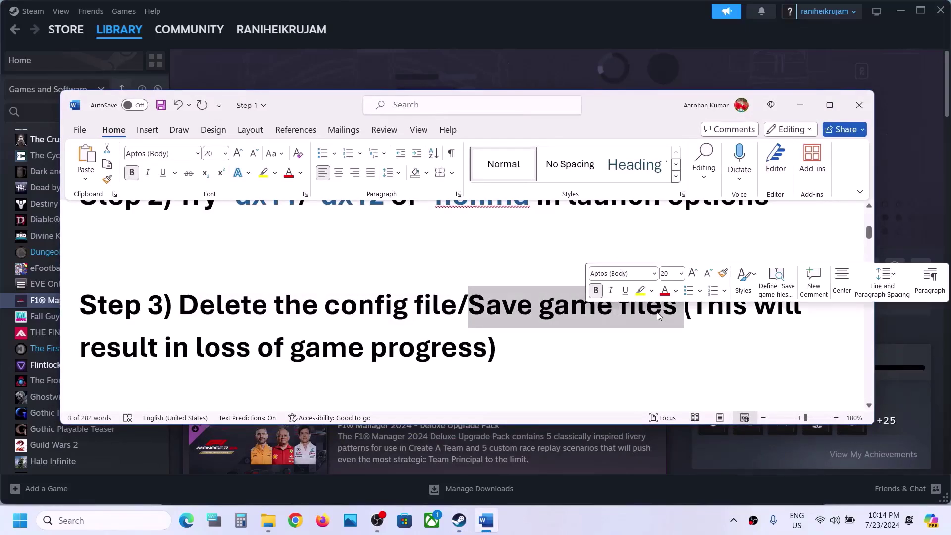
click(659, 316)
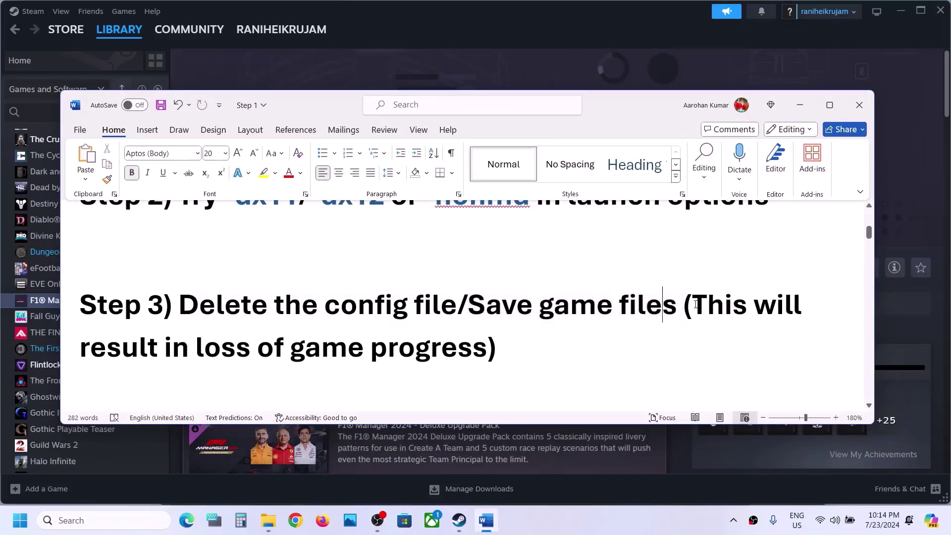
drag(696, 304, 465, 349)
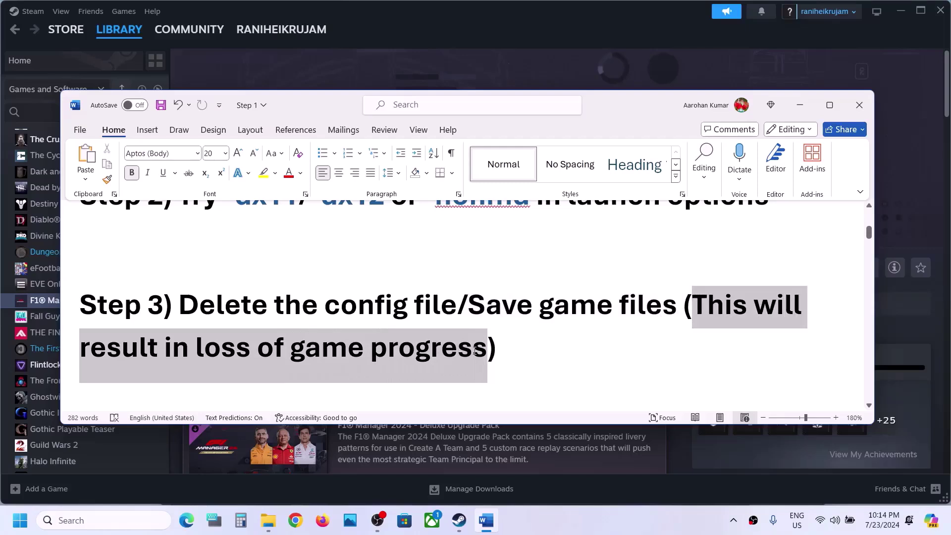
click(474, 351)
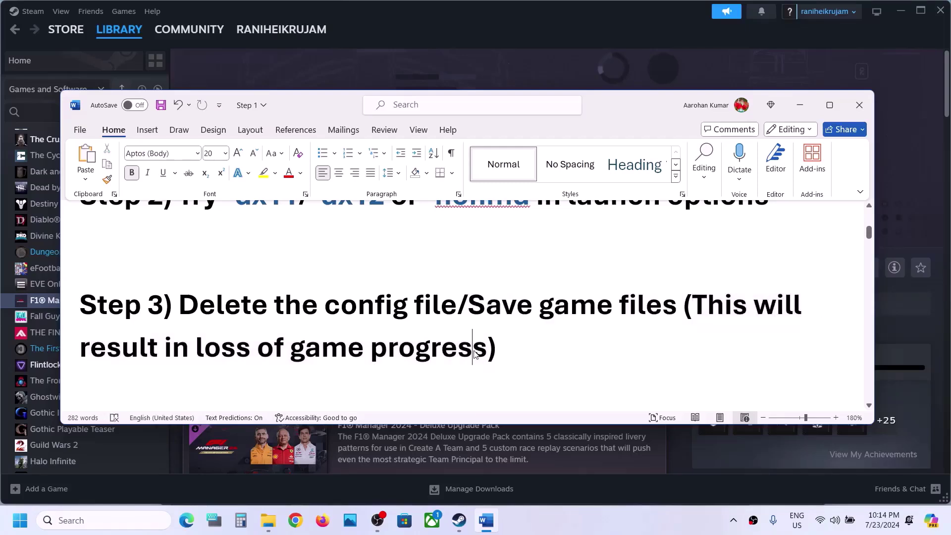
drag(470, 313, 684, 313)
click(800, 104)
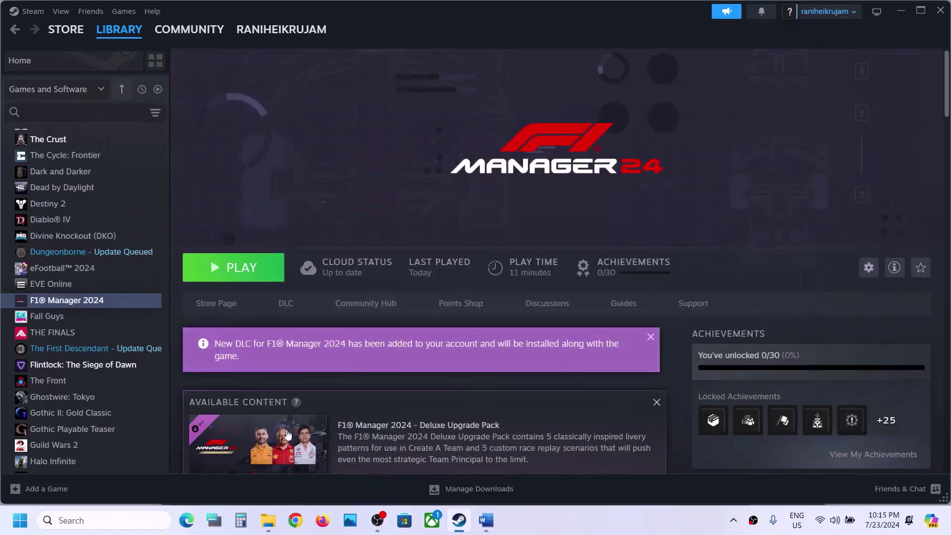
Return to File Explorer, go up to the Local folder, show the delete option for F1Manager24 without using it, and minimize the window
click(268, 520)
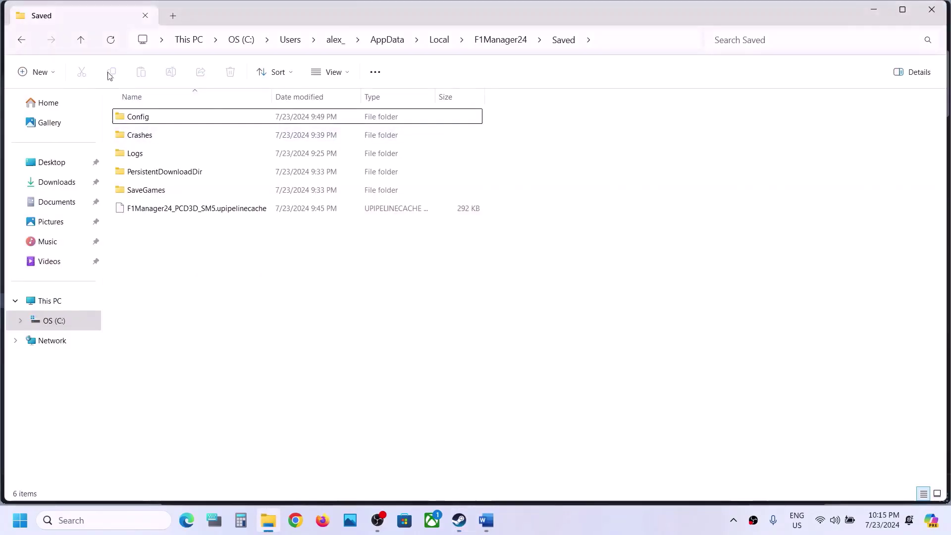
click(80, 40)
click(81, 40)
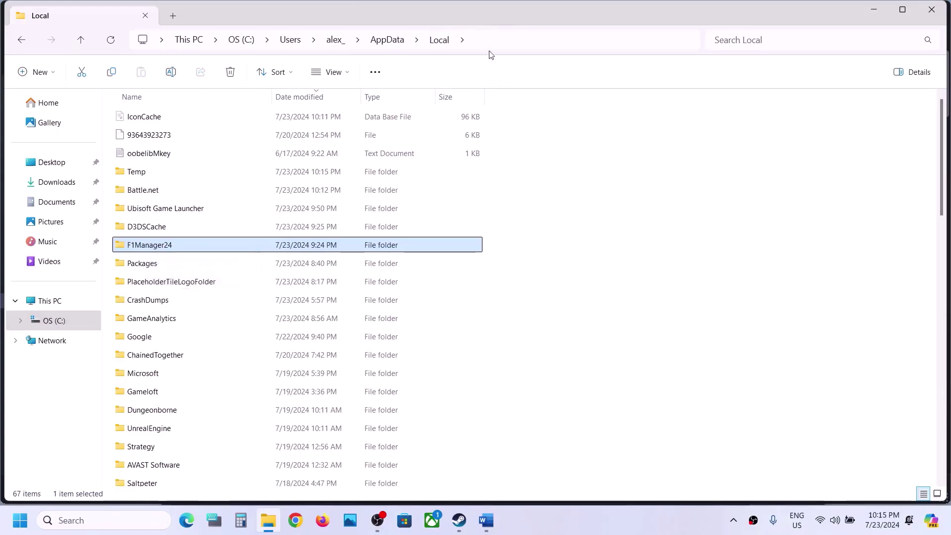
click(476, 41)
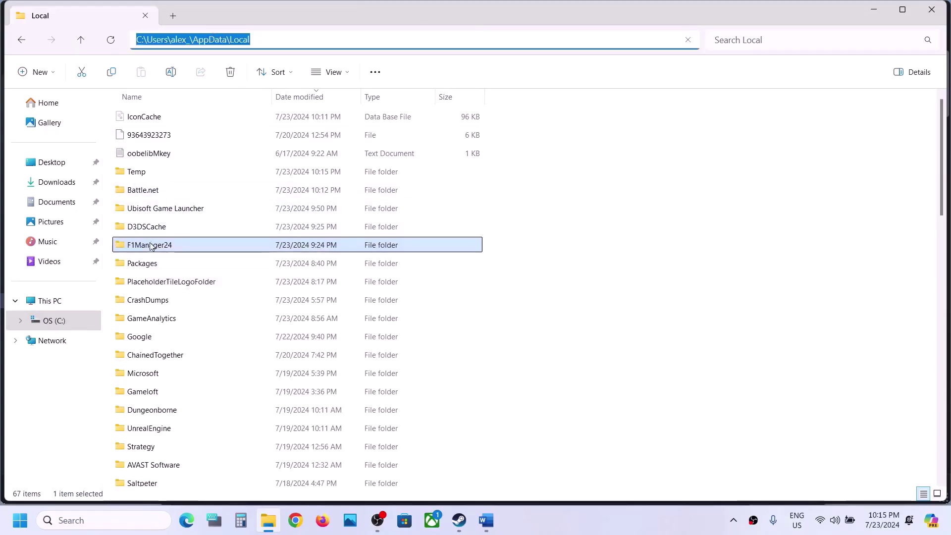
right_click(151, 246)
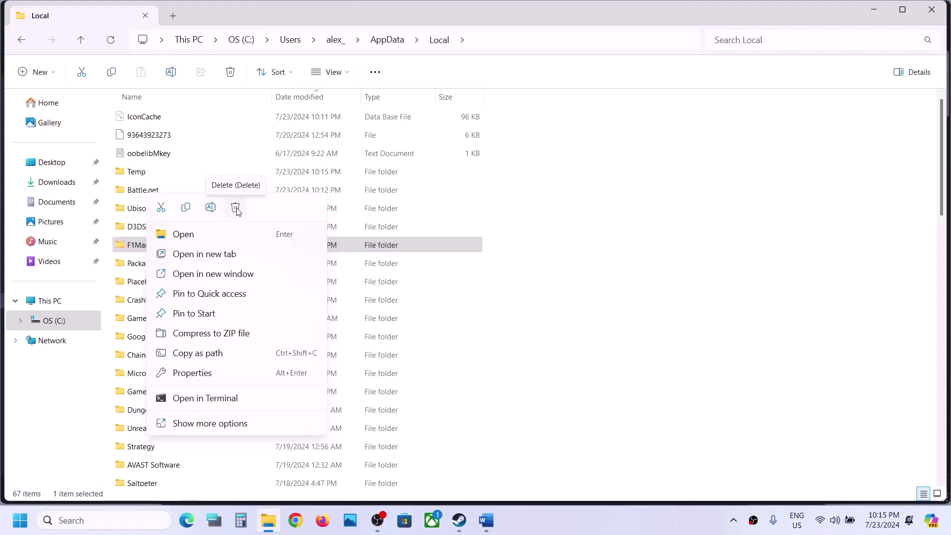
click(659, 231)
click(874, 11)
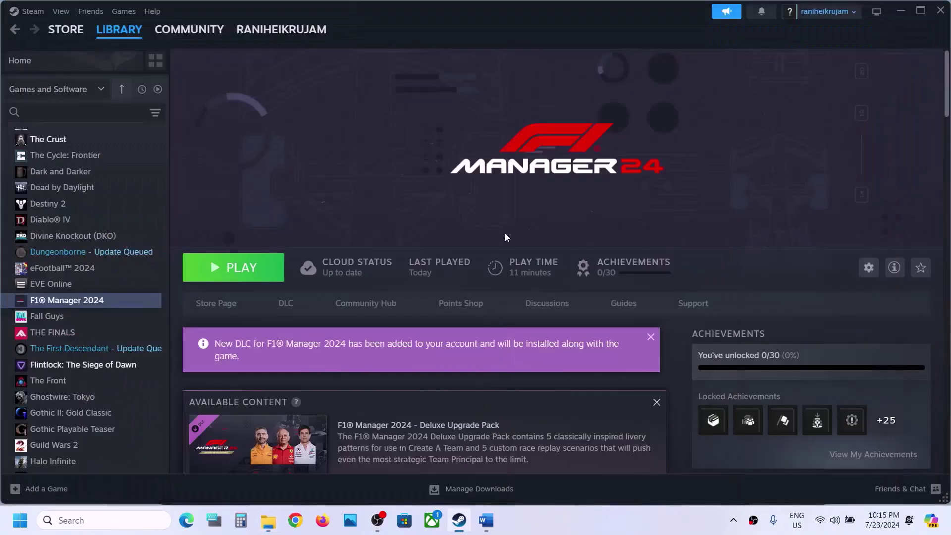
Switch to the Word notes, highlight "Run the game as an administrator from the game installation folder" in Step 4, and minimize the document
click(487, 520)
click(533, 336)
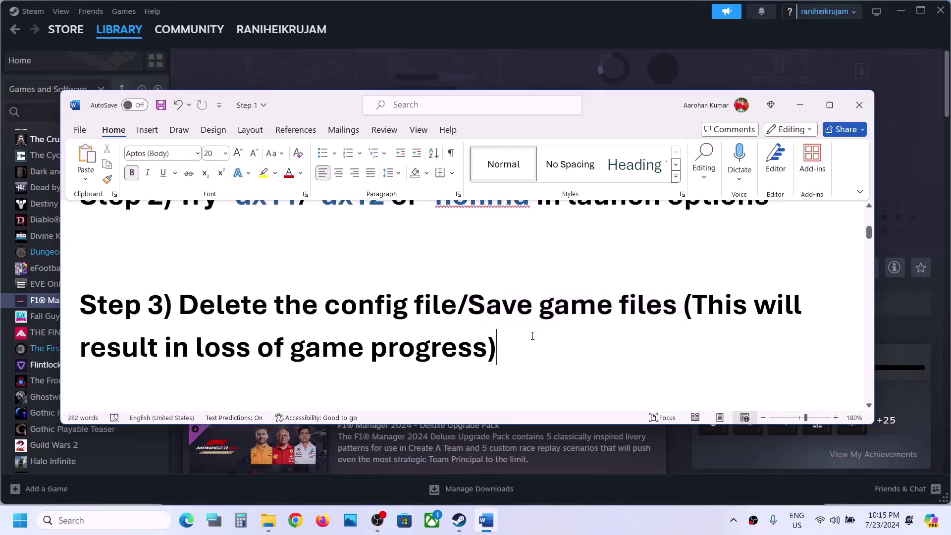
scroll(533, 335, down, 3)
drag(189, 322, 317, 365)
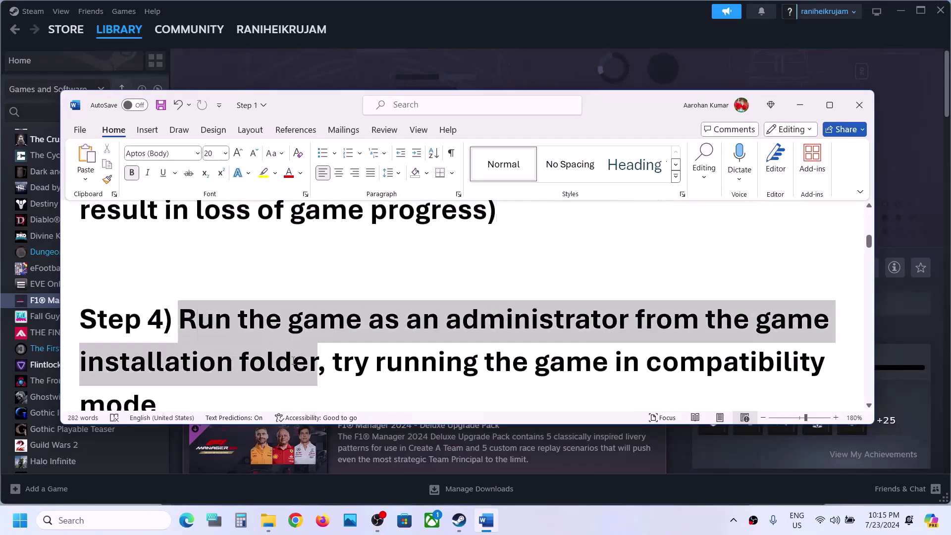
click(800, 105)
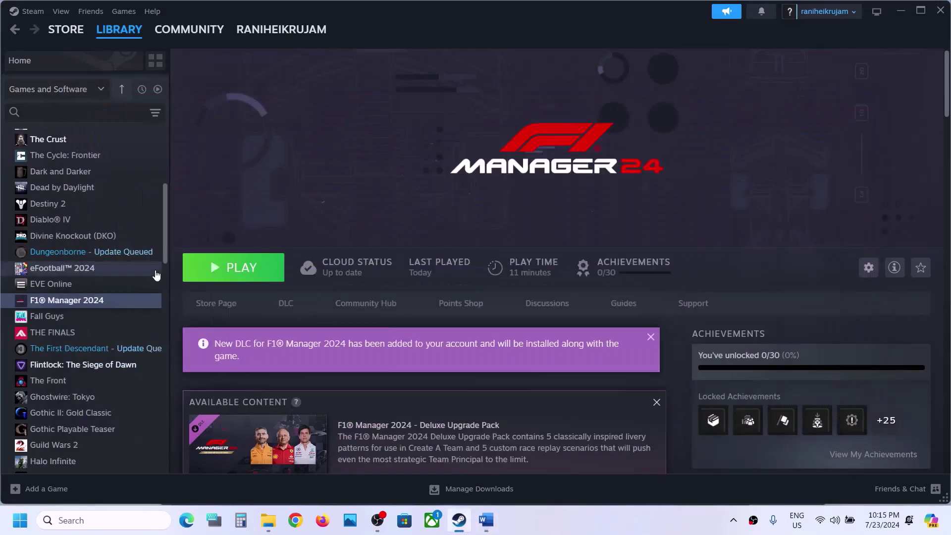
Open the local files of F1 Manager 2024 from the Steam library and browse through F1Manager24 and Binaries to the Win64 folder
right_click(105, 304)
mouse_move(145, 383)
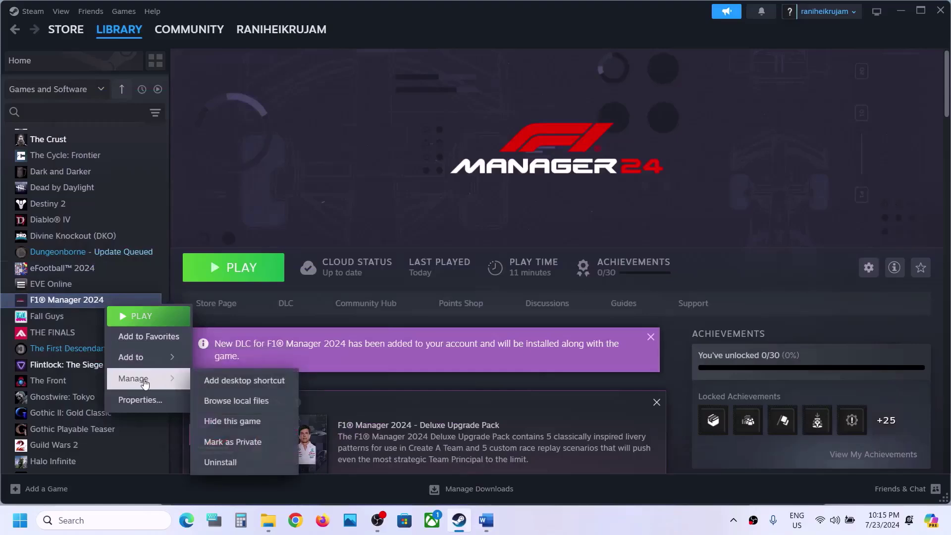
click(266, 400)
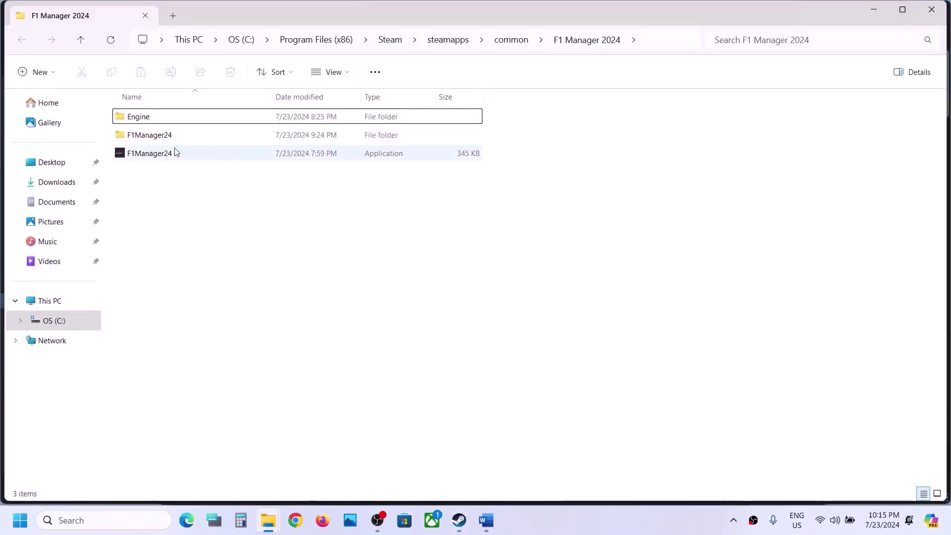
click(153, 138)
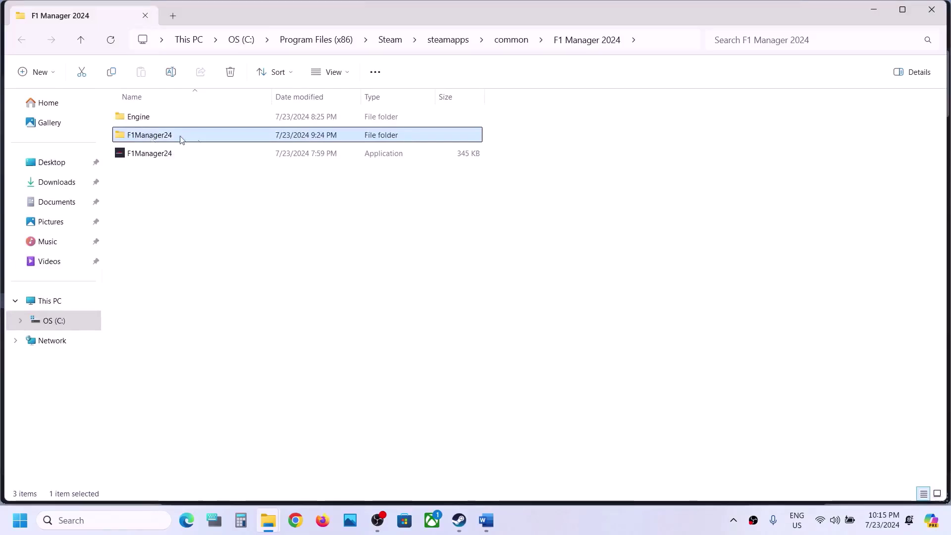
double_click(151, 140)
double_click(162, 121)
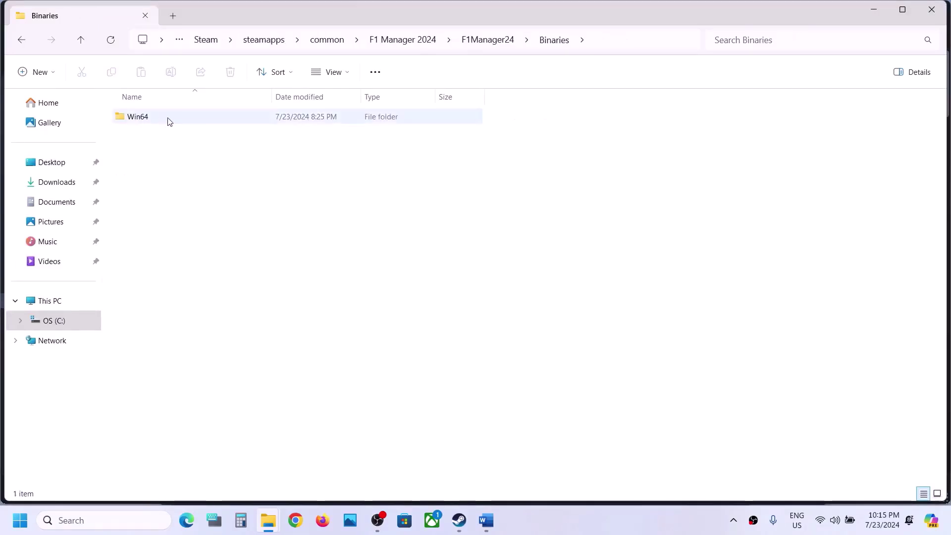
double_click(168, 121)
Set the F1Manager24 application in the Win64 folder to run as an administrator, and apply and close its properties
click(160, 306)
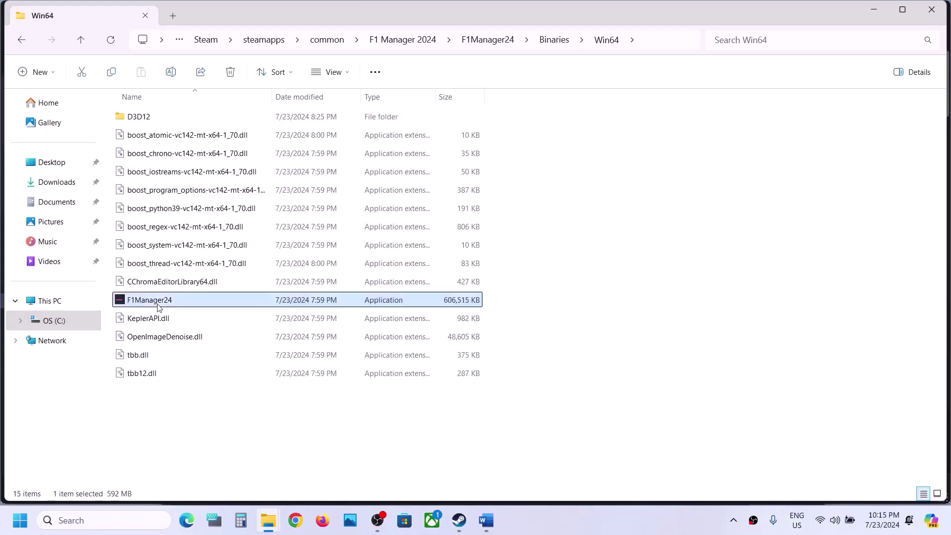
right_click(184, 305)
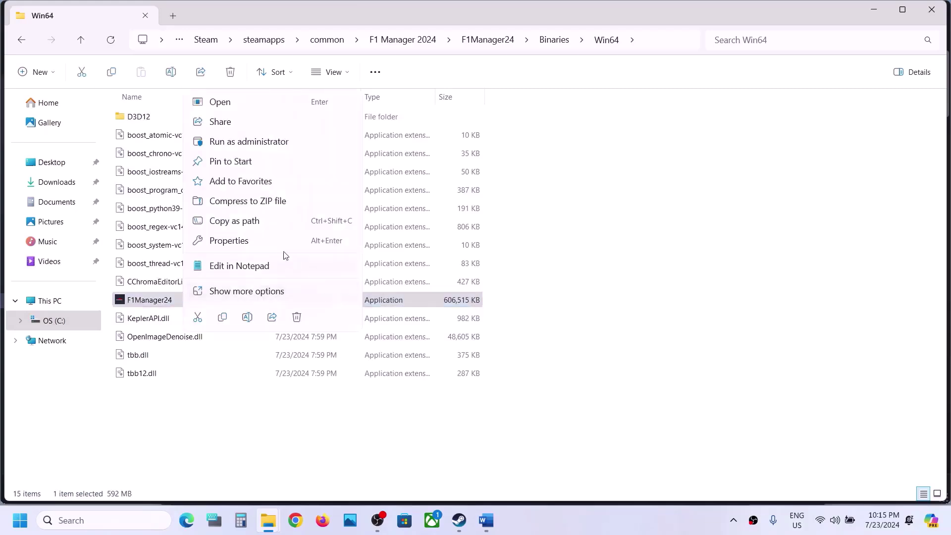
click(254, 244)
click(253, 195)
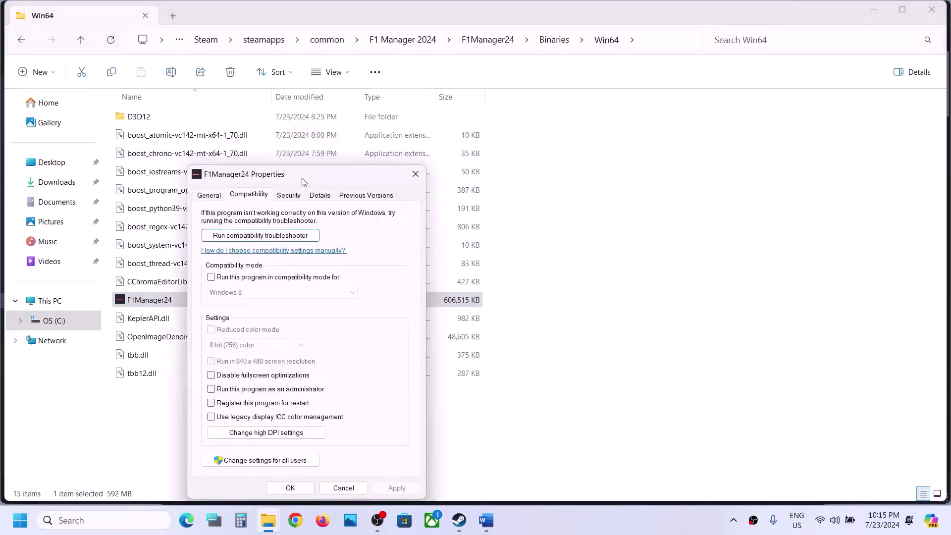
drag(305, 182, 366, 68)
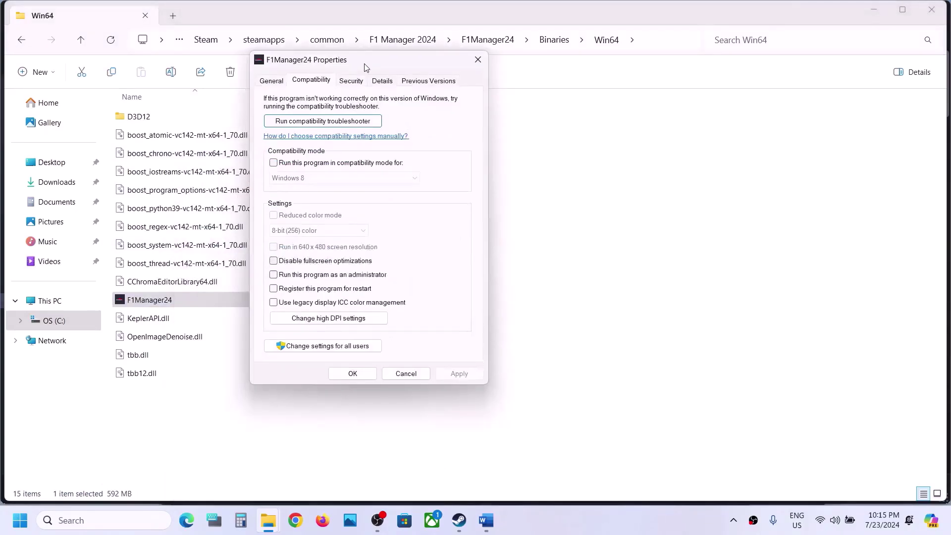
click(274, 275)
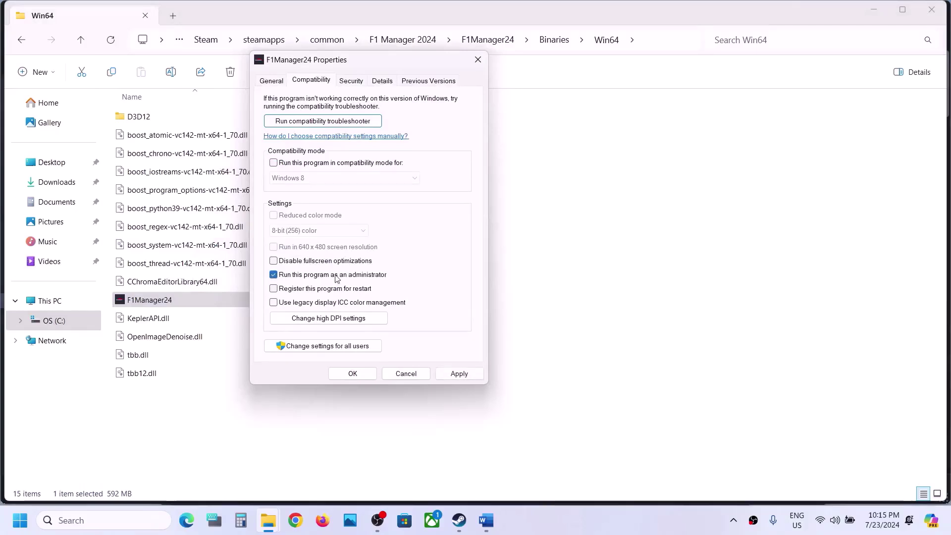
click(445, 377)
click(353, 374)
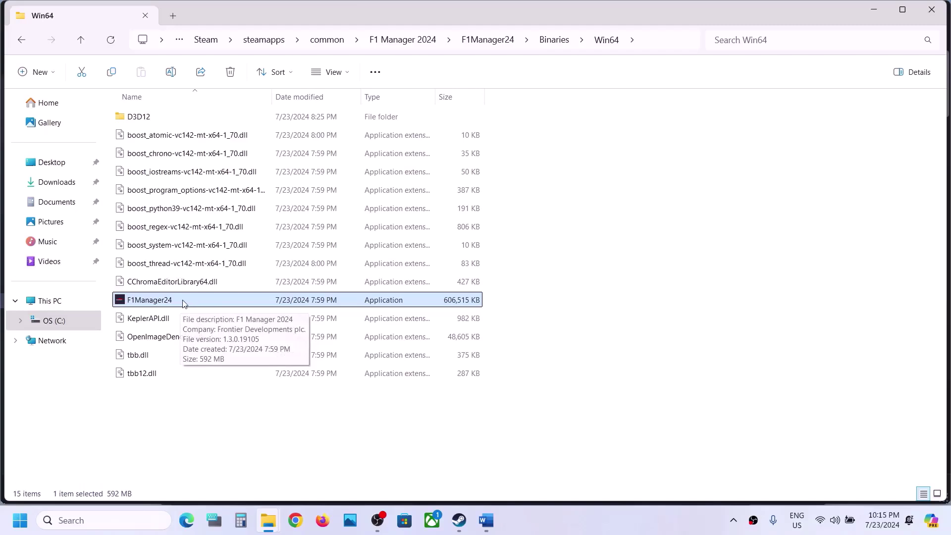
Reopen the compatibility properties of the F1Manager24 application, enable compatibility mode for Windows 8, and apply the change
right_click(183, 303)
click(229, 238)
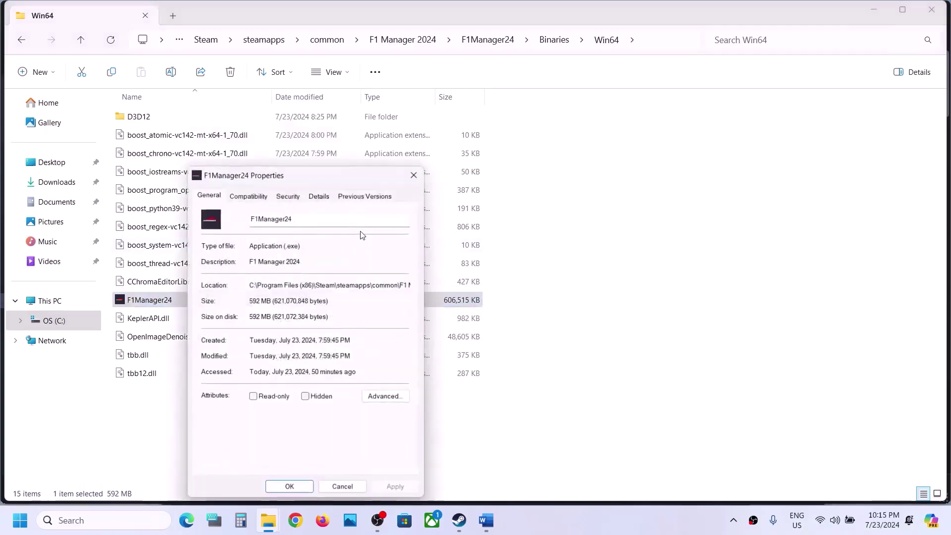
click(248, 195)
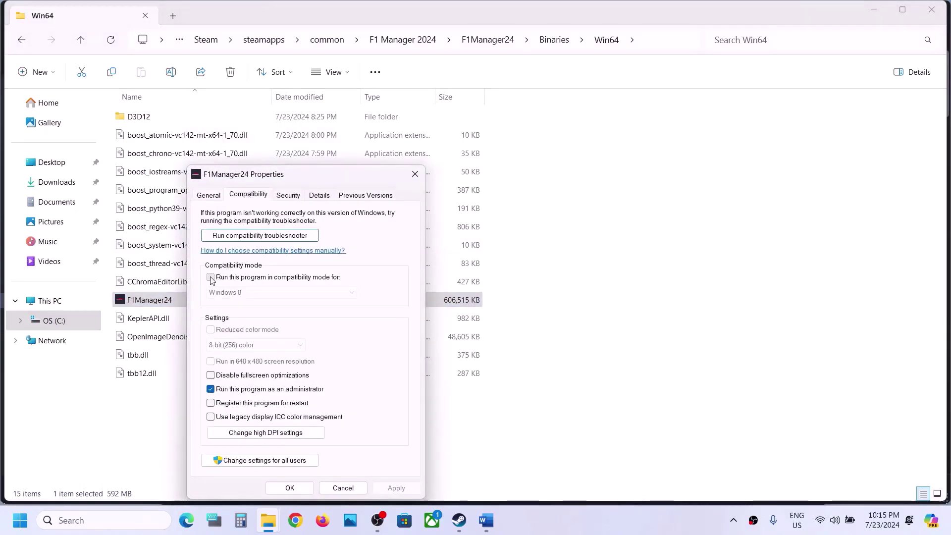
click(211, 277)
click(390, 489)
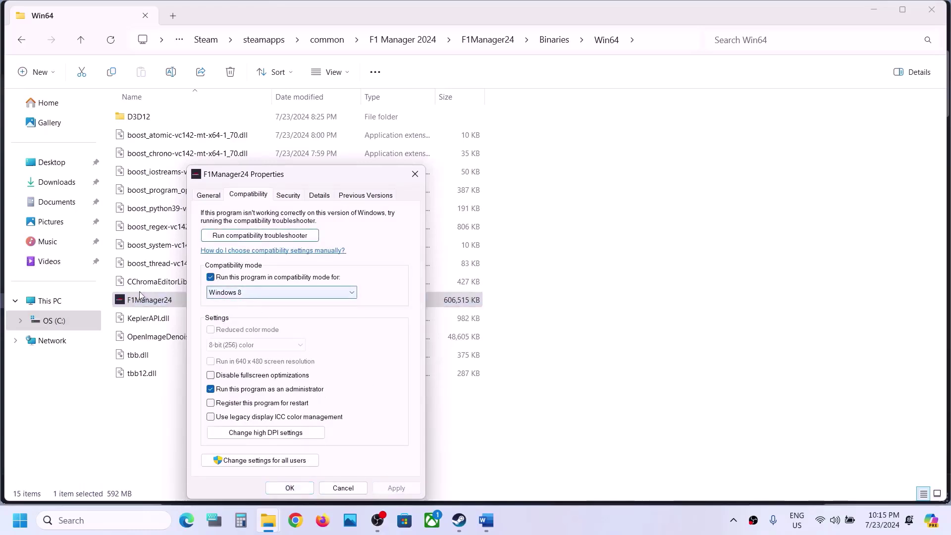
Switch the compatibility mode of the Win64 F1Manager24 application to Windows 7, disable fullscreen optimizations, and apply and close the properties
click(266, 297)
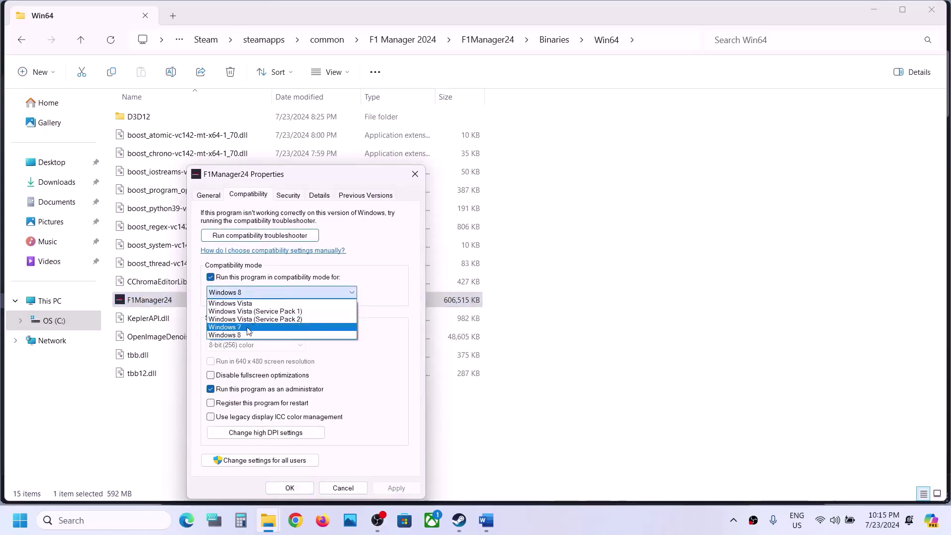
click(248, 329)
click(396, 488)
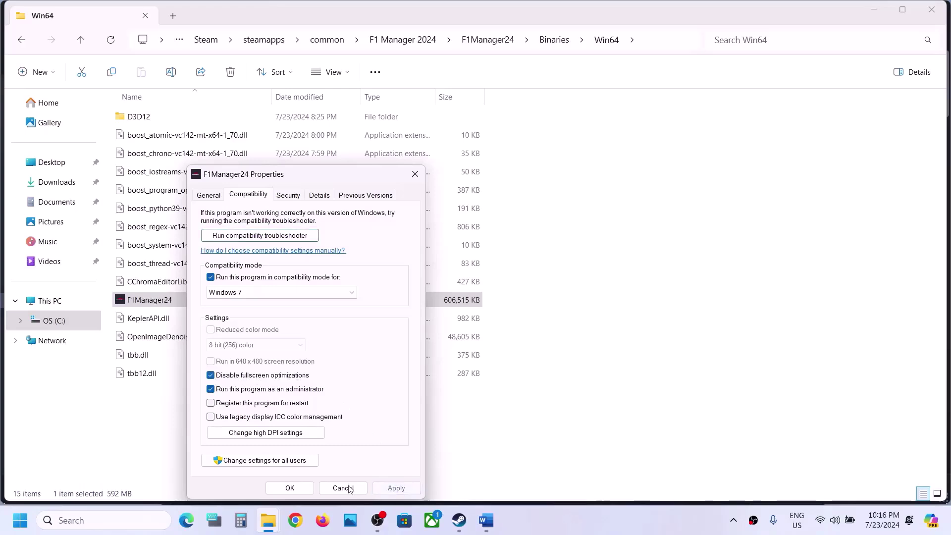
click(287, 488)
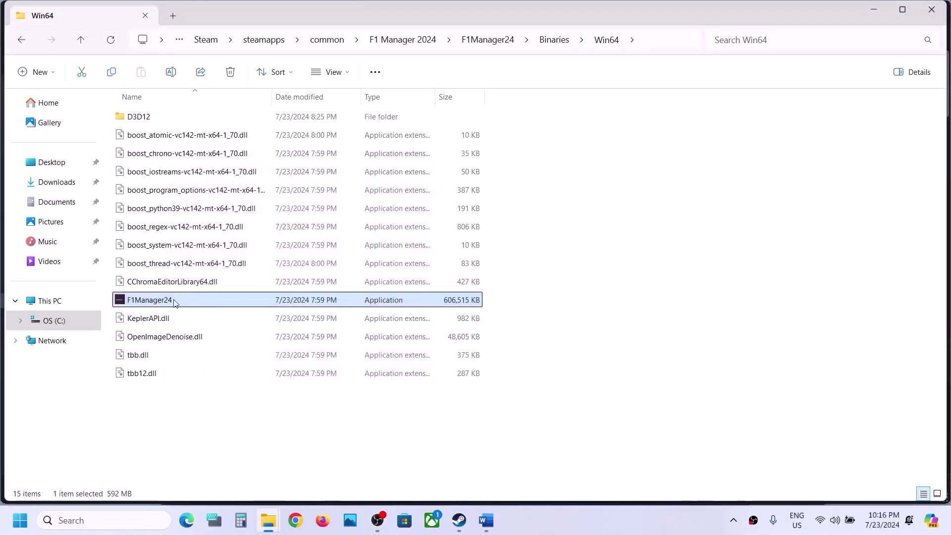
Go up to the F1 Manager 2024 folder and set its F1Manager24 application to run as an administrator, applying the change
click(87, 43)
click(86, 44)
click(87, 43)
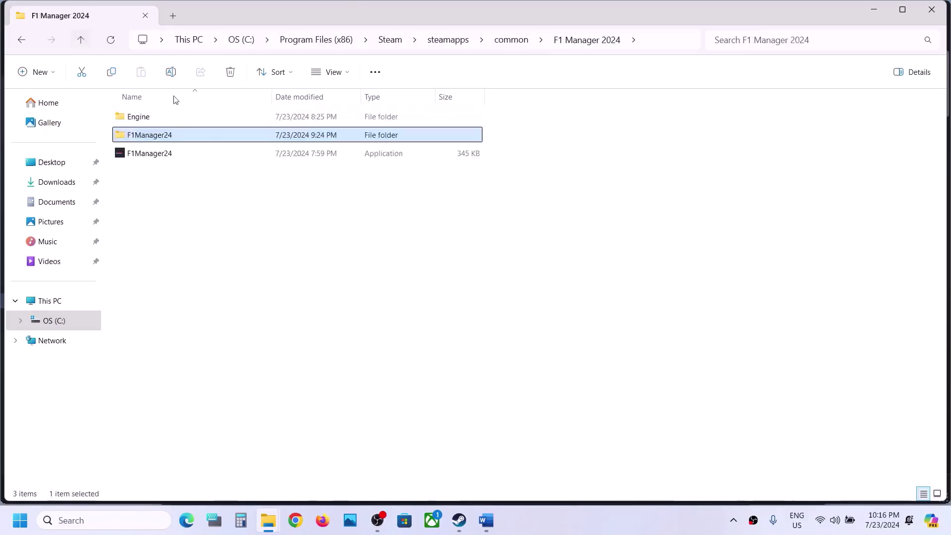
click(166, 155)
right_click(175, 152)
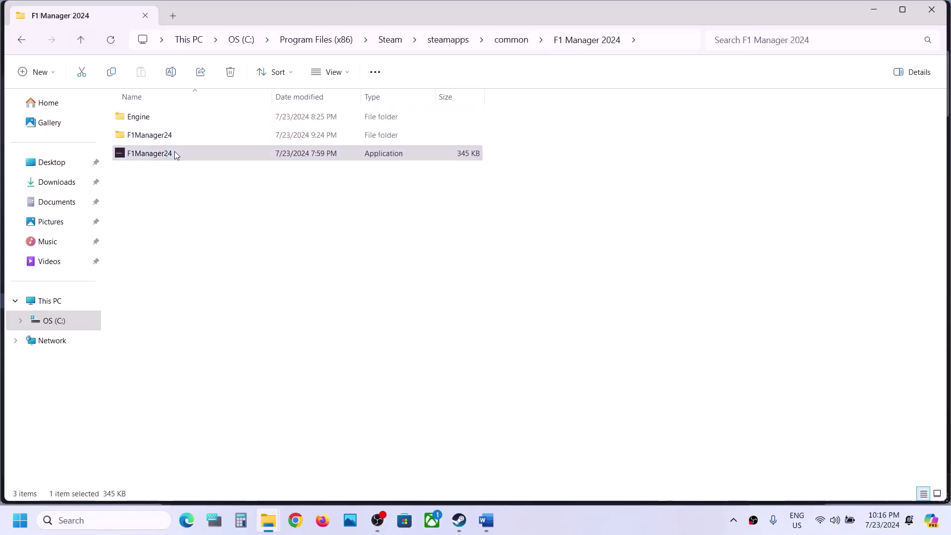
click(223, 336)
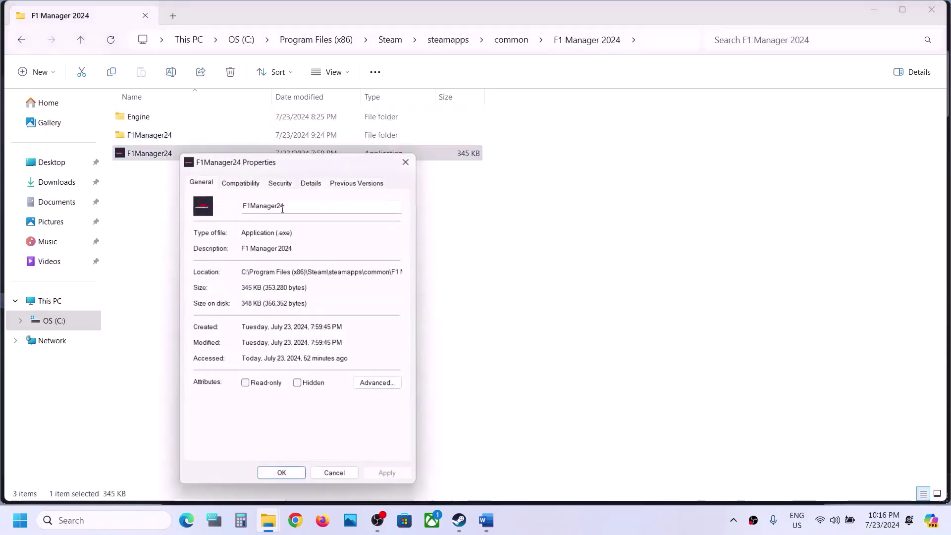
click(240, 182)
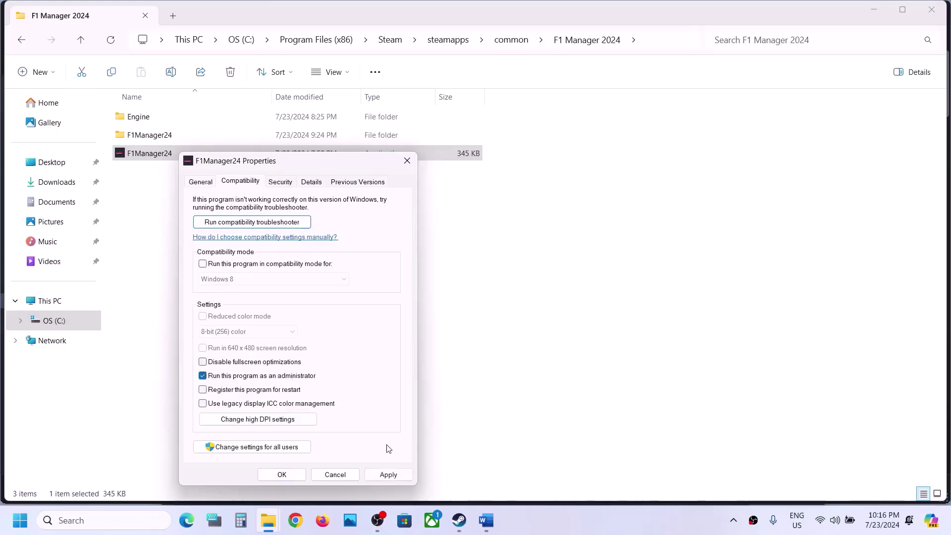
click(387, 474)
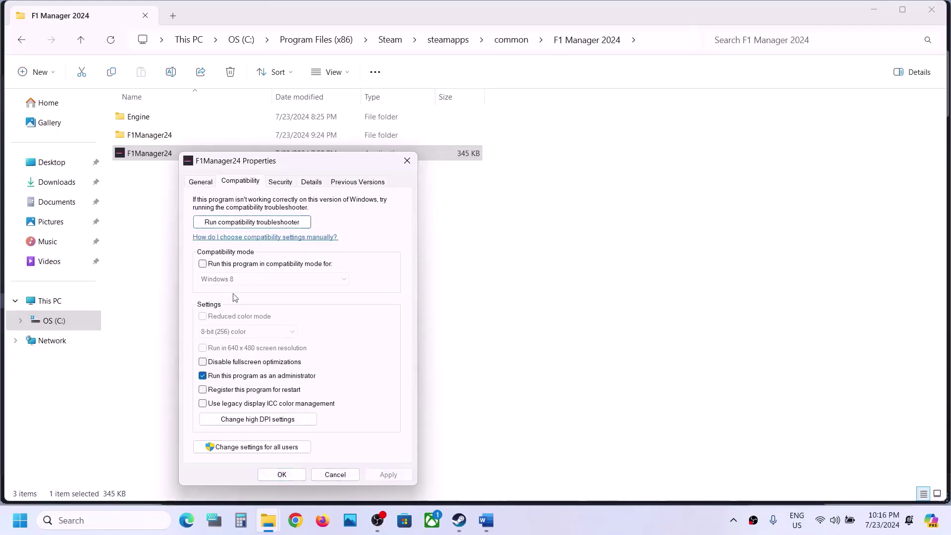
Apply compatibility mode for Windows 8, change it to Windows 7 with fullscreen optimizations disabled, and apply and close the properties
click(203, 264)
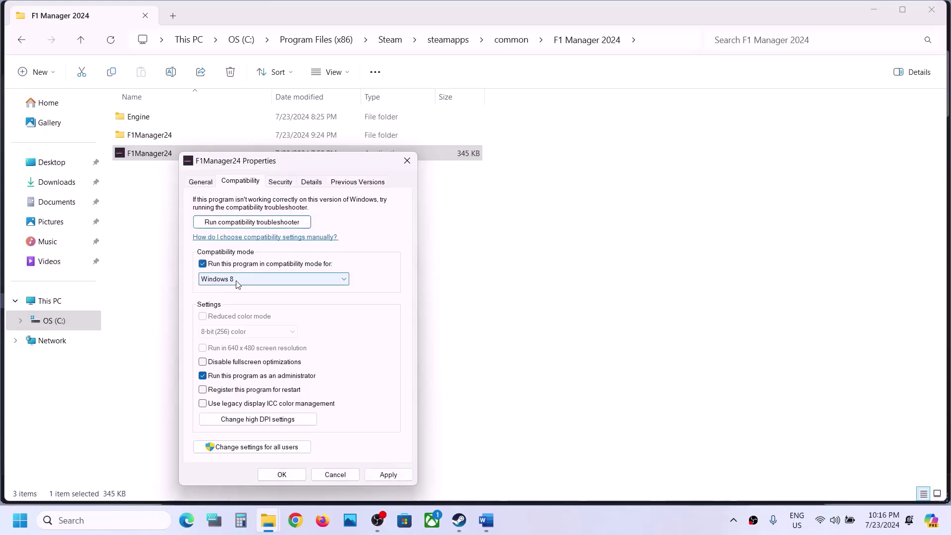
click(373, 476)
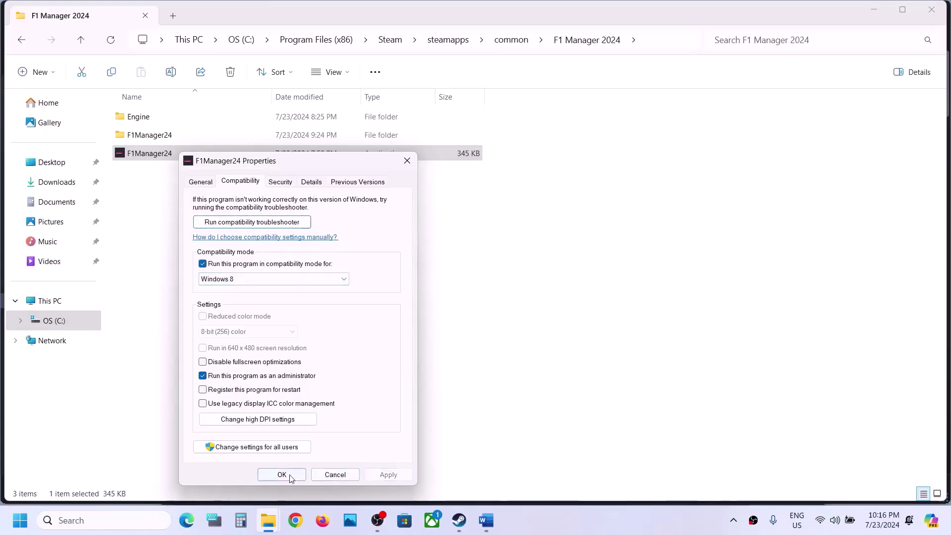
click(250, 283)
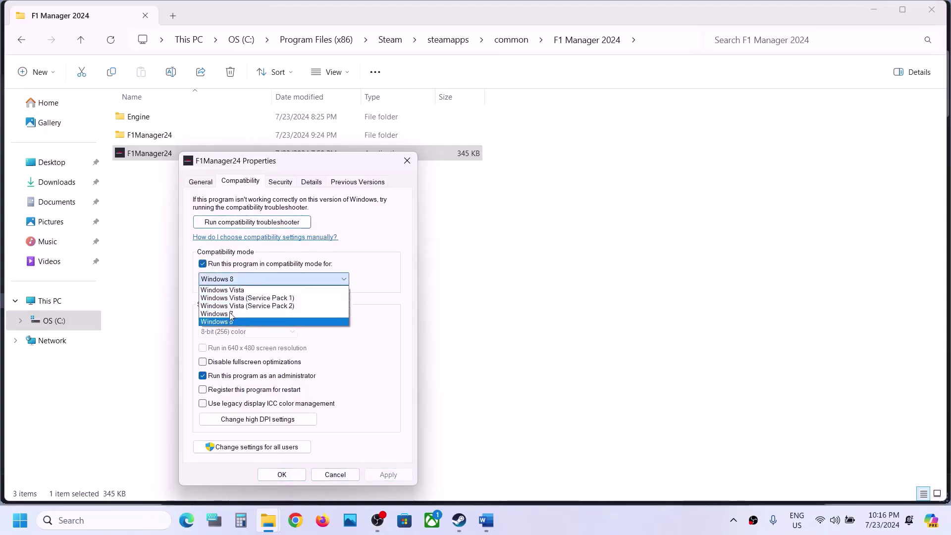
click(231, 314)
click(381, 475)
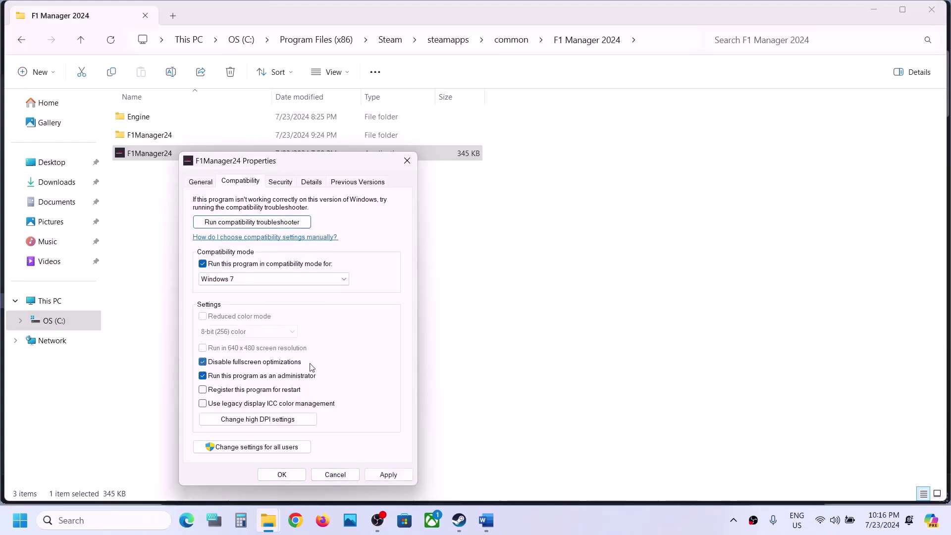
click(388, 475)
click(282, 474)
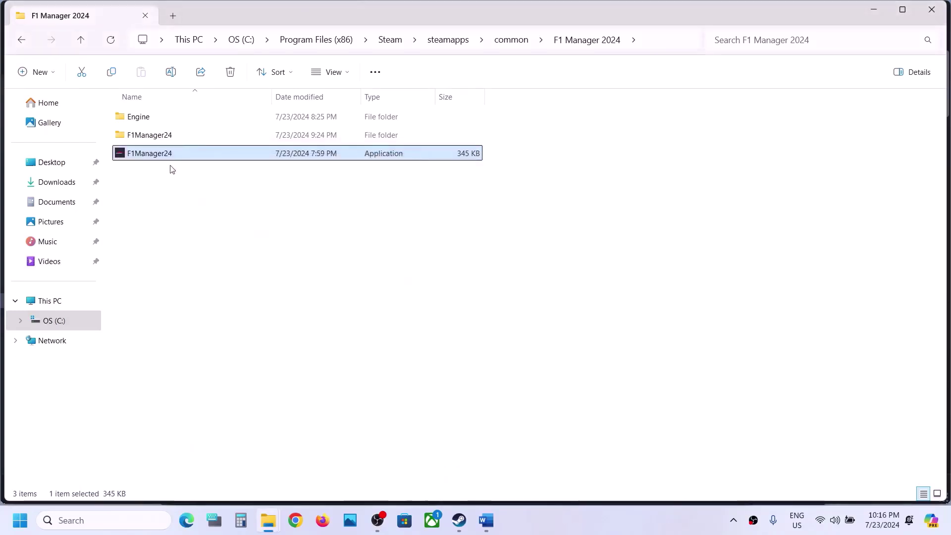
Reopen the compatibility properties of the root F1Manager24 application, turn off compatibility mode and Disable fullscreen optimizations, and close the dialog
right_click(156, 155)
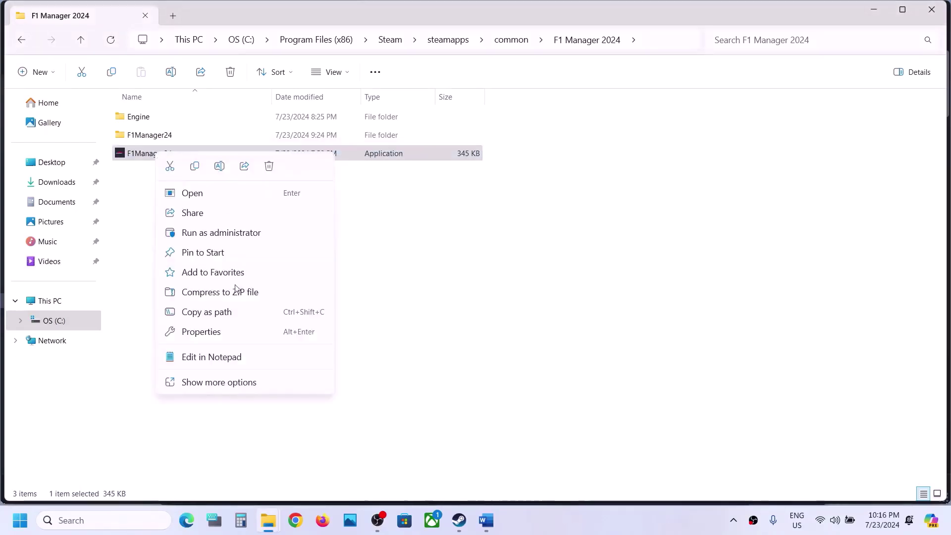
click(202, 331)
click(223, 182)
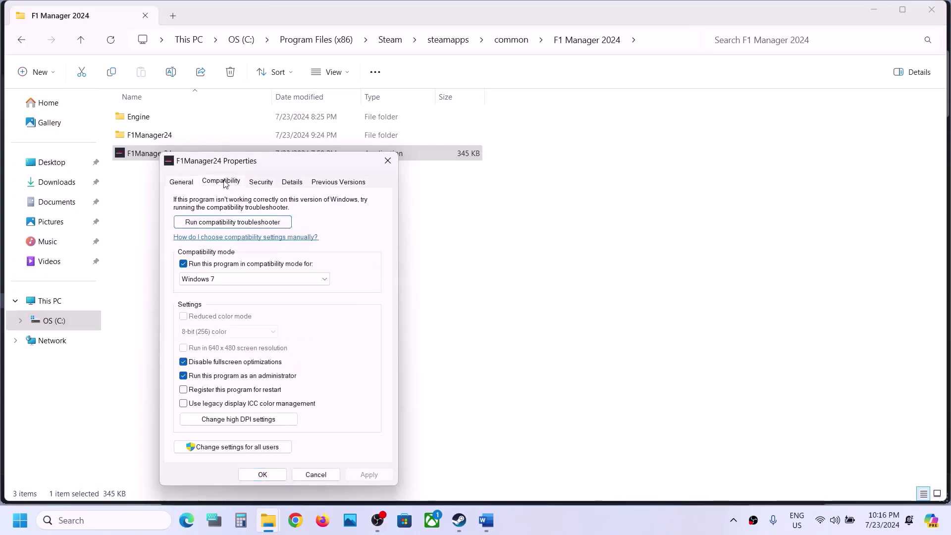
click(183, 264)
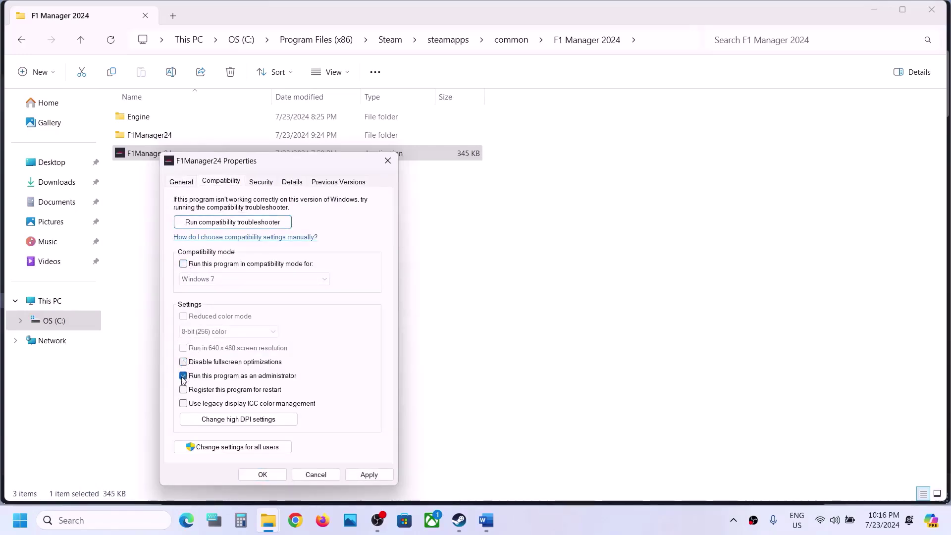
click(265, 475)
Browse from the F1 Manager 2024 folder through F1Manager24 and Binaries to the Win64 folder
click(173, 141)
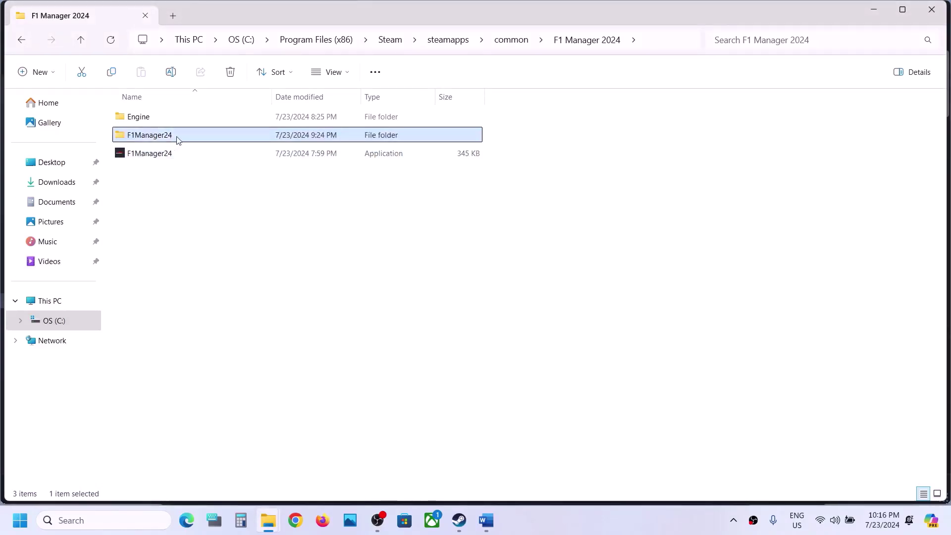
double_click(177, 140)
double_click(165, 121)
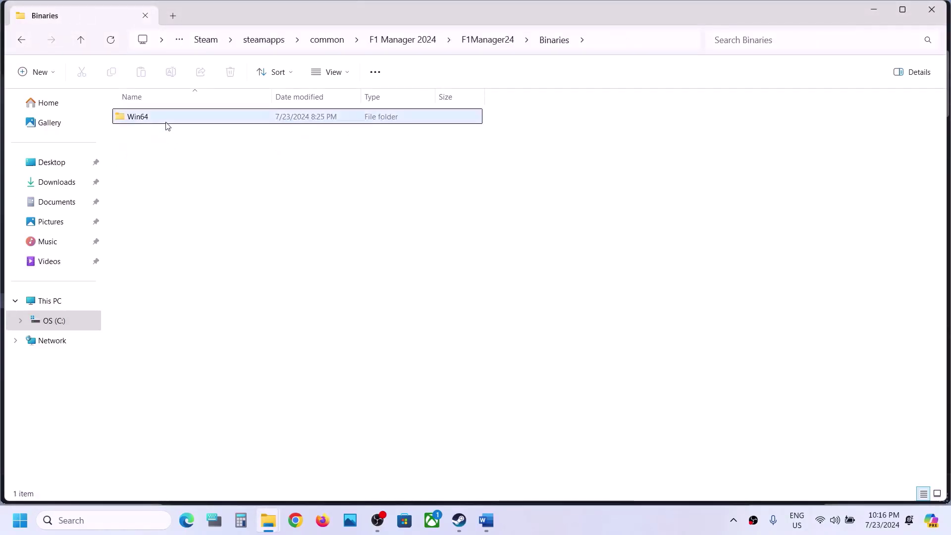
double_click(166, 126)
Clear compatibility mode, Disable fullscreen optimizations and Run as administrator for the Win64 F1Manager24 application, apply, and close the properties and folder window
right_click(174, 301)
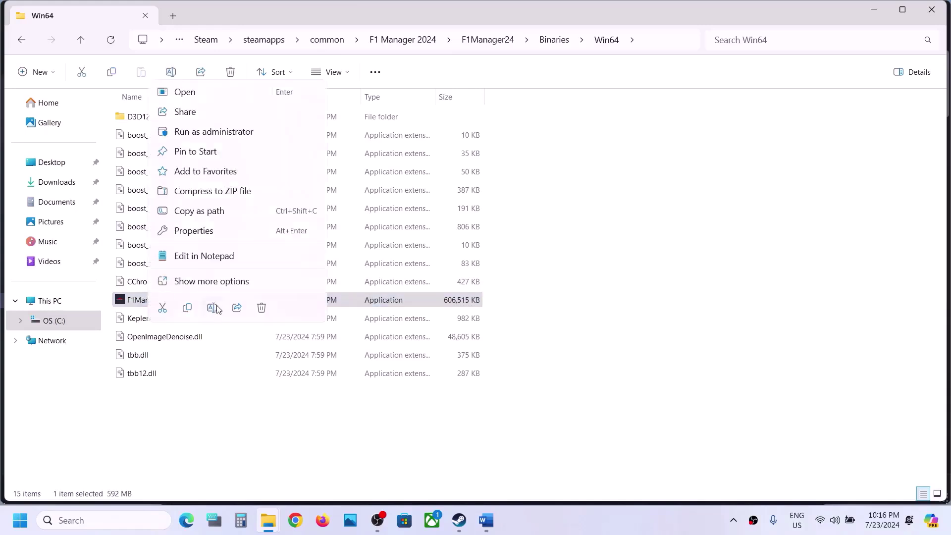
click(210, 230)
click(214, 194)
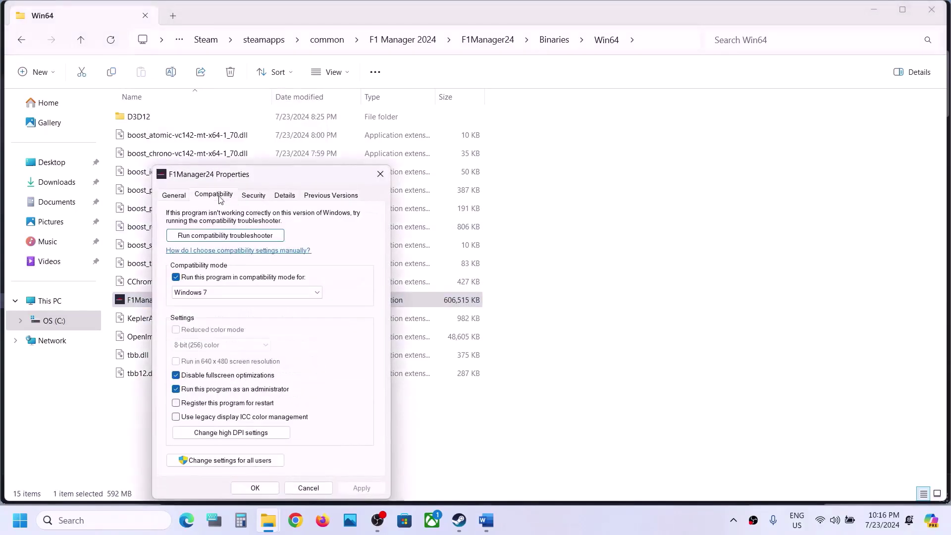
click(176, 278)
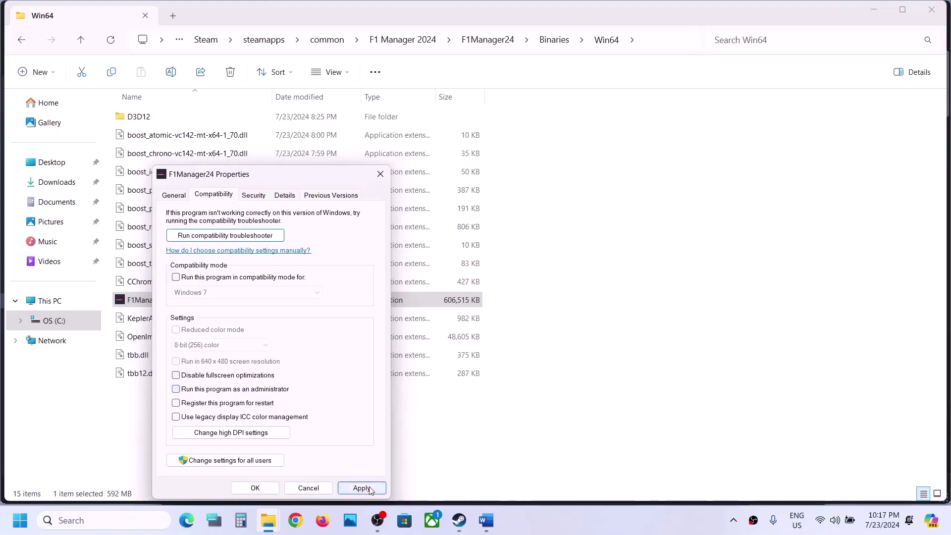
click(255, 488)
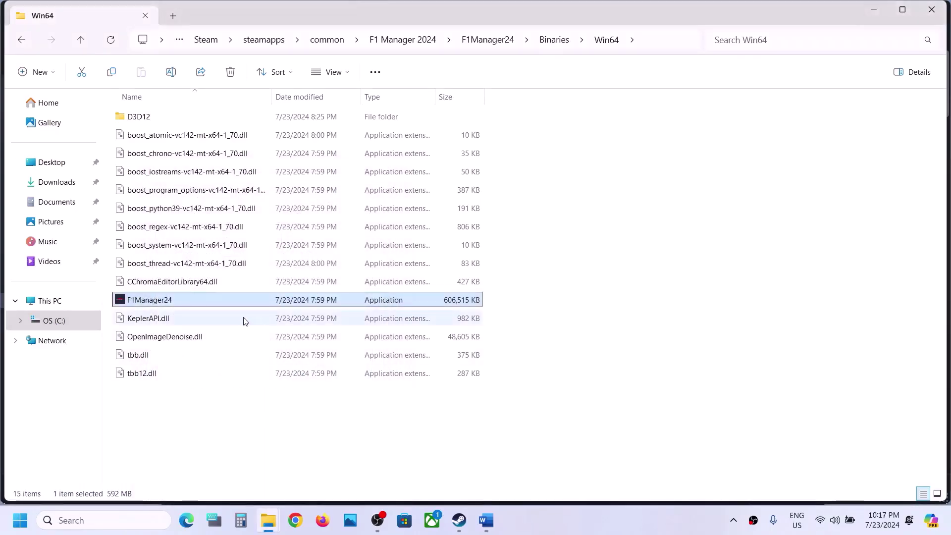
click(933, 11)
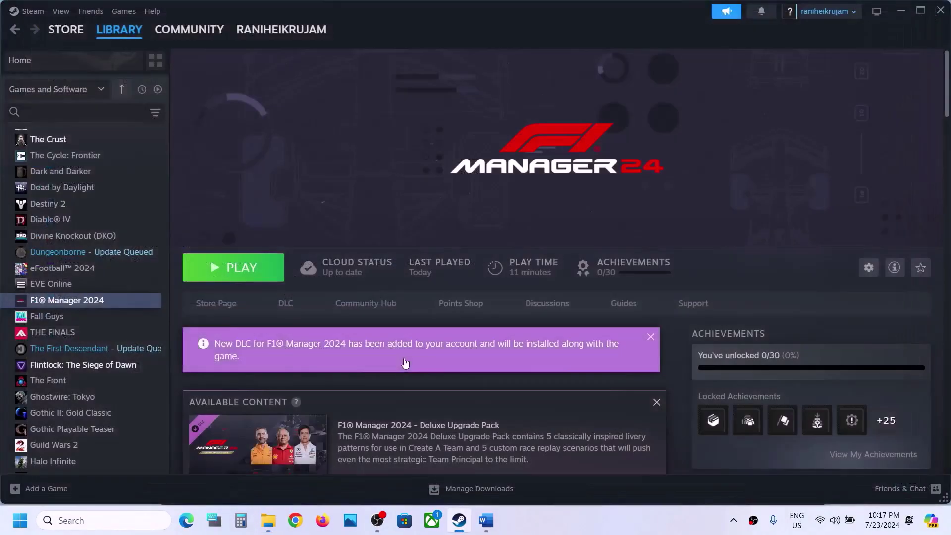
Switch to the Word notes, highlight the start of the Step 5 antivirus text, and maximize the document window
click(484, 519)
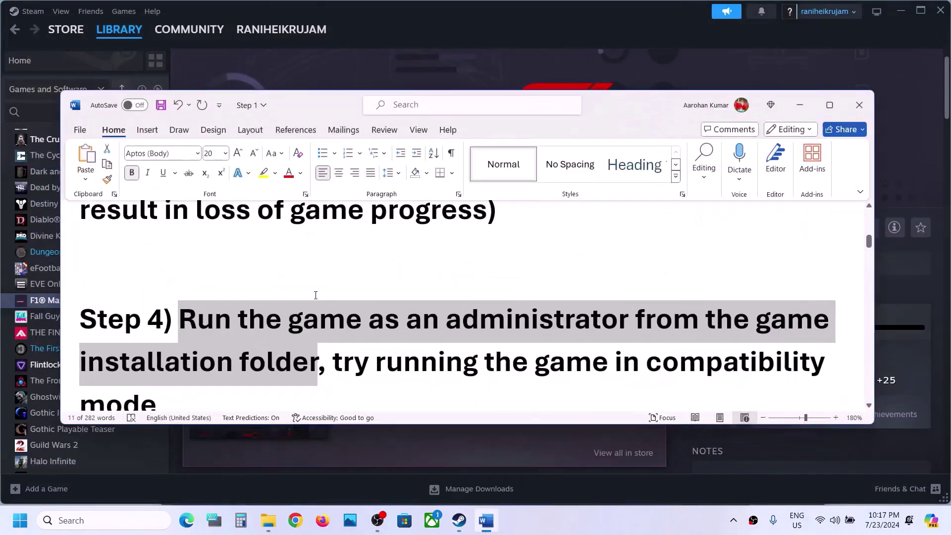
scroll(314, 296, down, 3)
scroll(314, 296, down, 3)
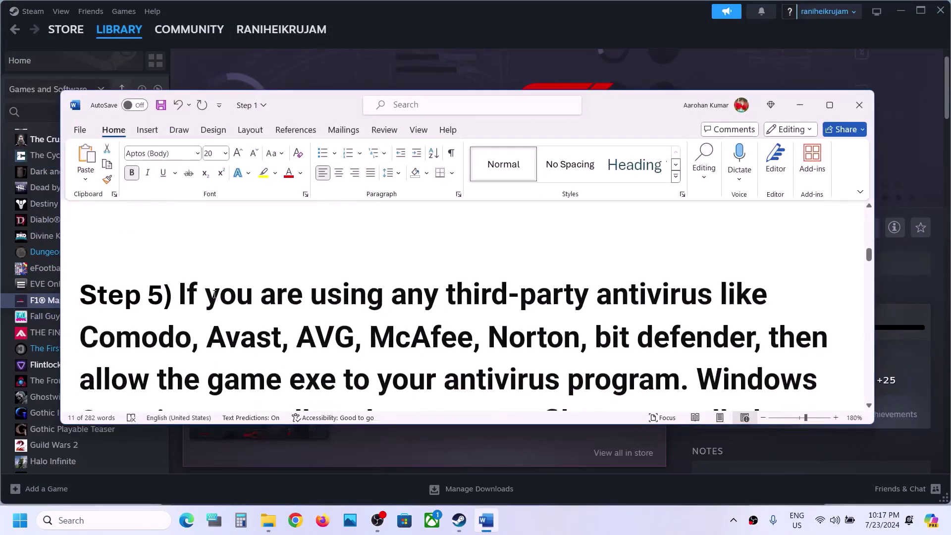
drag(186, 292, 519, 296)
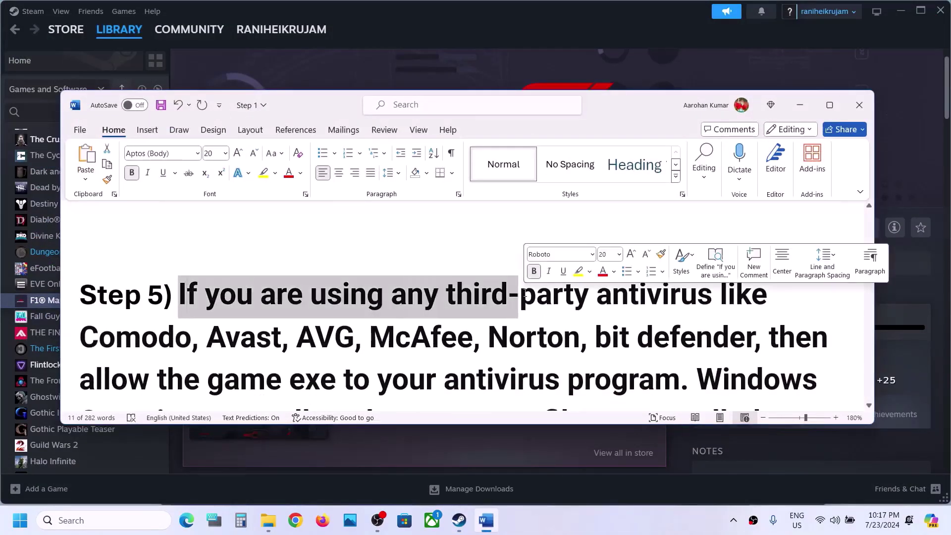
click(829, 105)
scroll(546, 339, up, 2)
scroll(226, 314, down, 1)
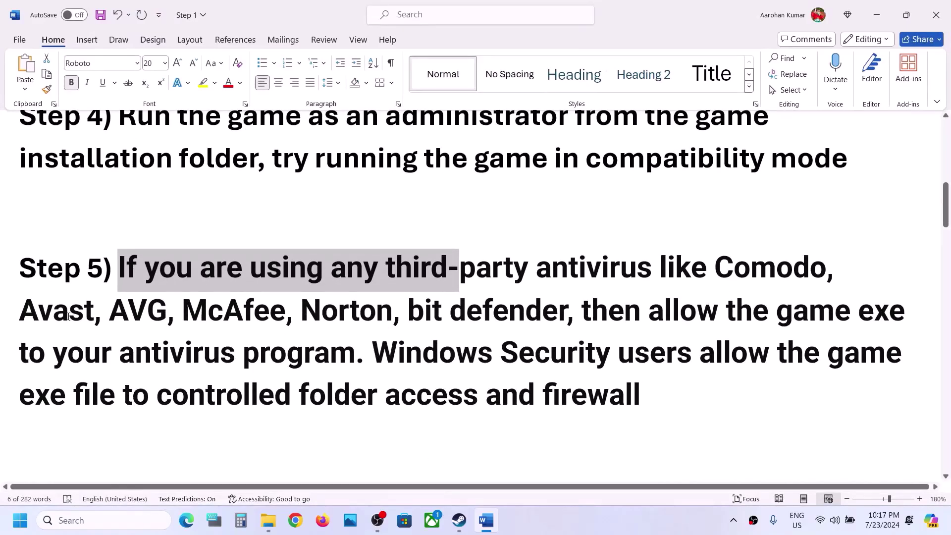
Highlight the third-party antivirus names in Step 5, followed by "allow the game exe to your antivirus program"
drag(38, 313, 327, 359)
click(327, 358)
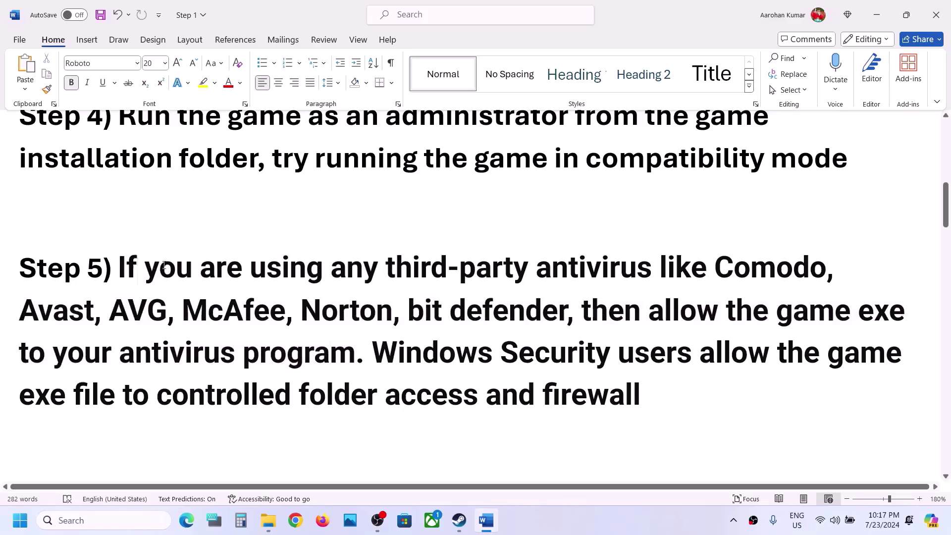
drag(119, 268, 392, 311)
click(430, 395)
drag(654, 316, 348, 349)
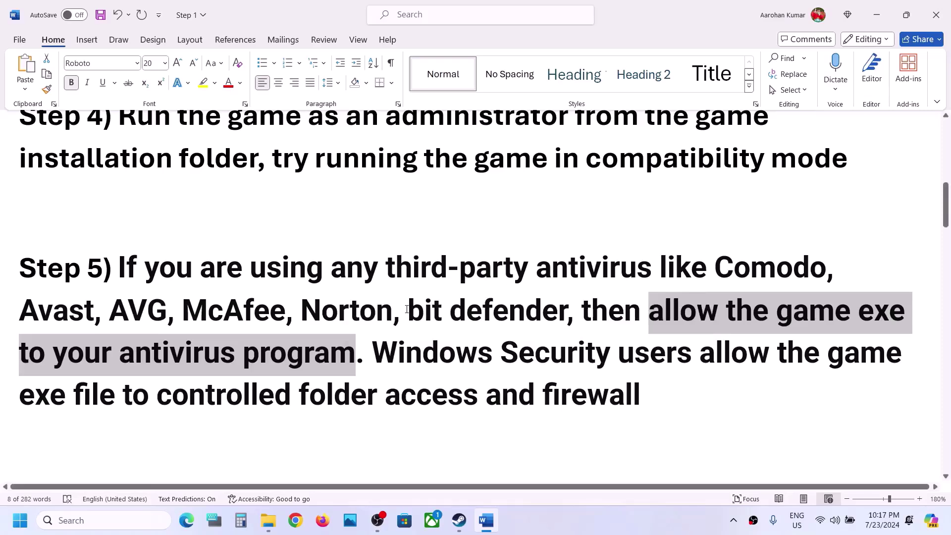
Open Windows Settings and go through Privacy & security and Windows Security to the Ransomware protection page under Virus & threat protection
key(super+i)
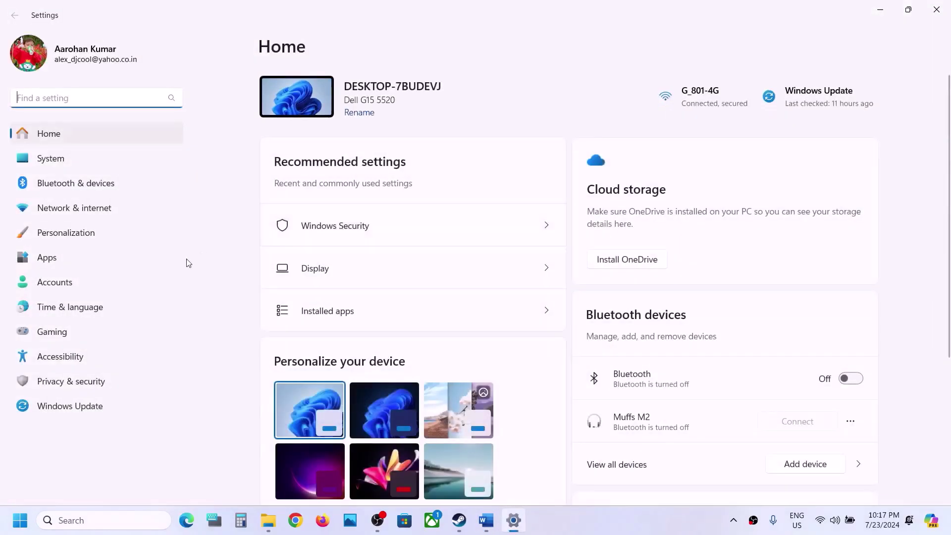
click(102, 384)
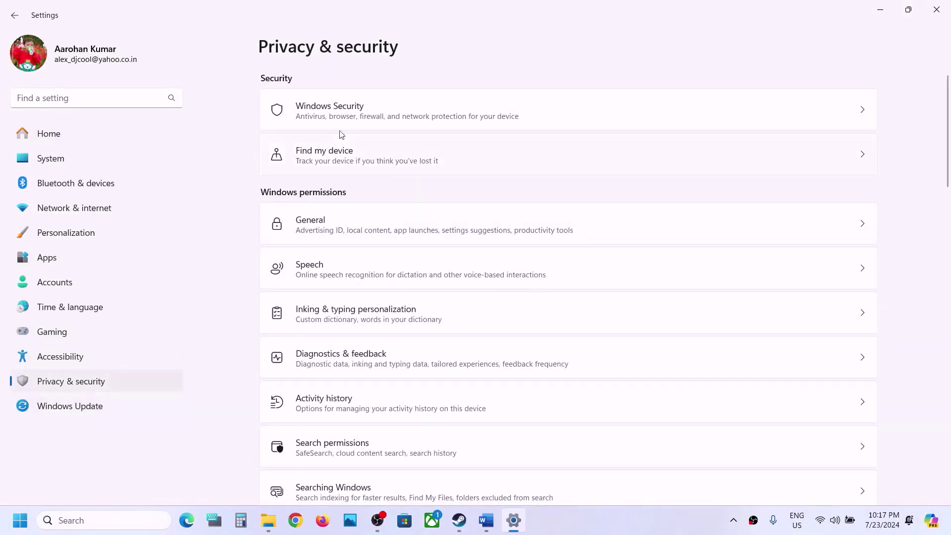
click(317, 110)
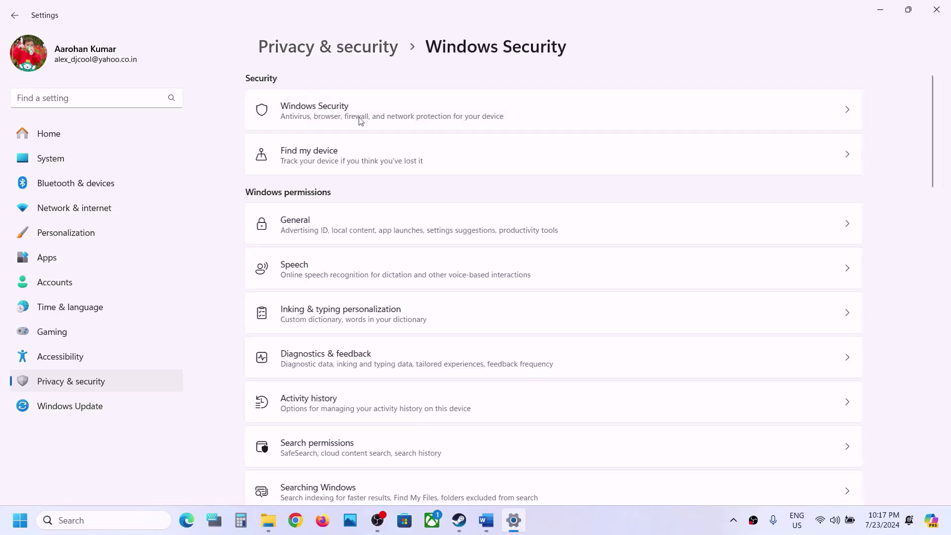
click(332, 188)
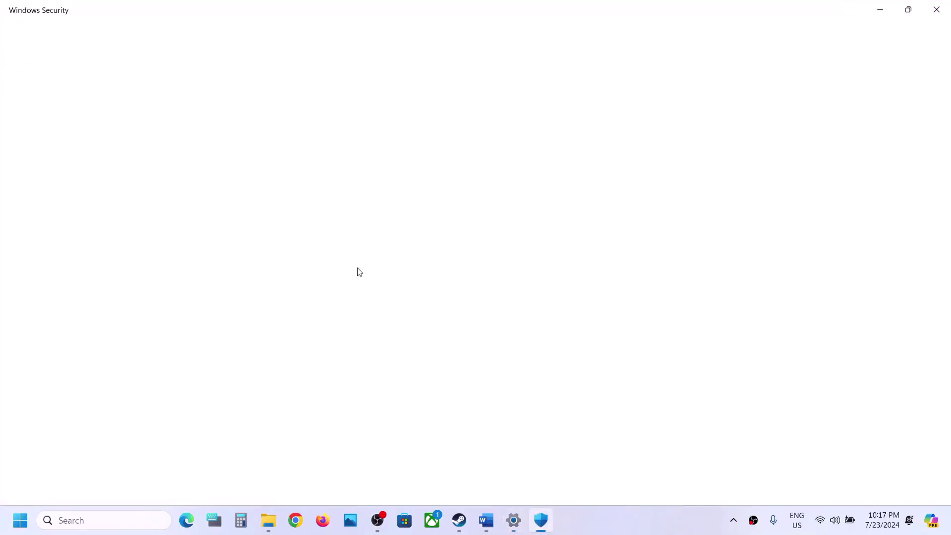
scroll(357, 269, down, 3)
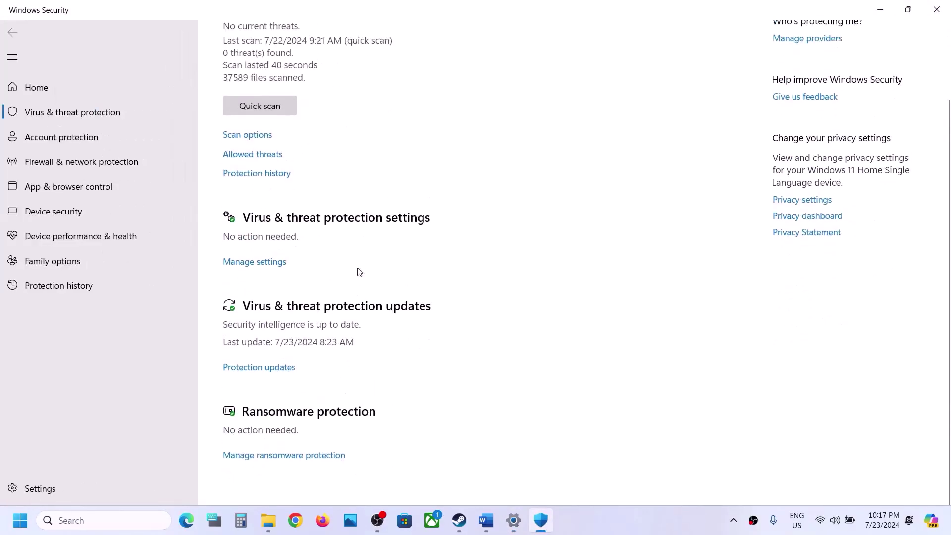
click(309, 460)
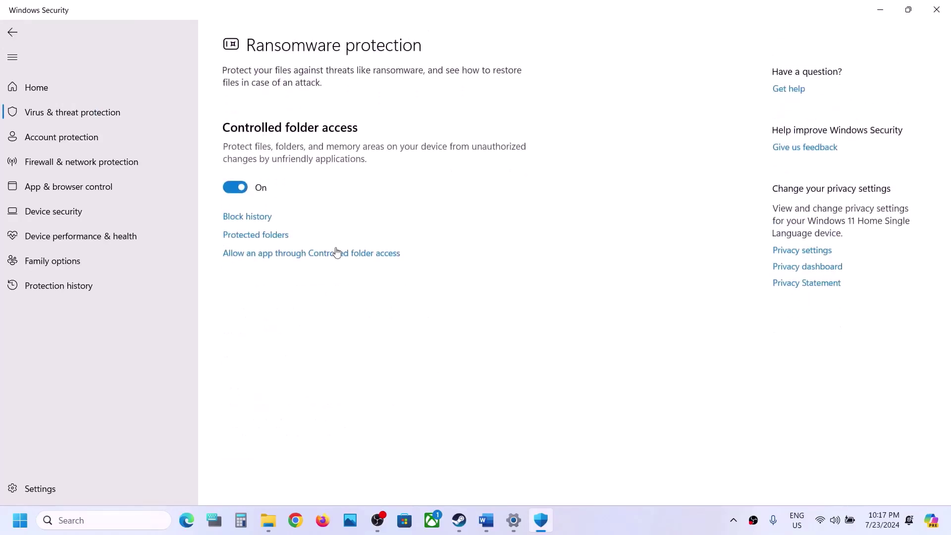
Open the list of apps allowed through Controlled folder access and browse all apps to the C: drive for a new entry
click(325, 253)
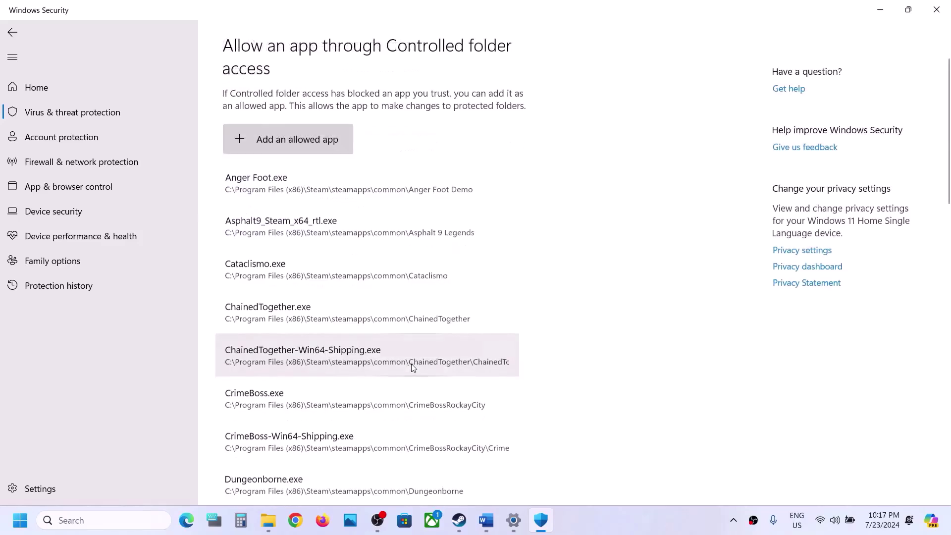
click(293, 134)
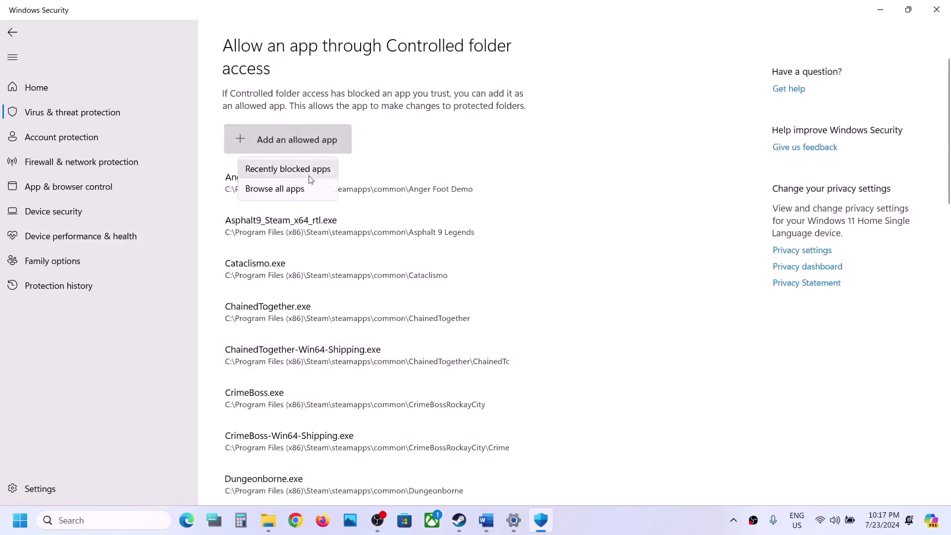
click(297, 188)
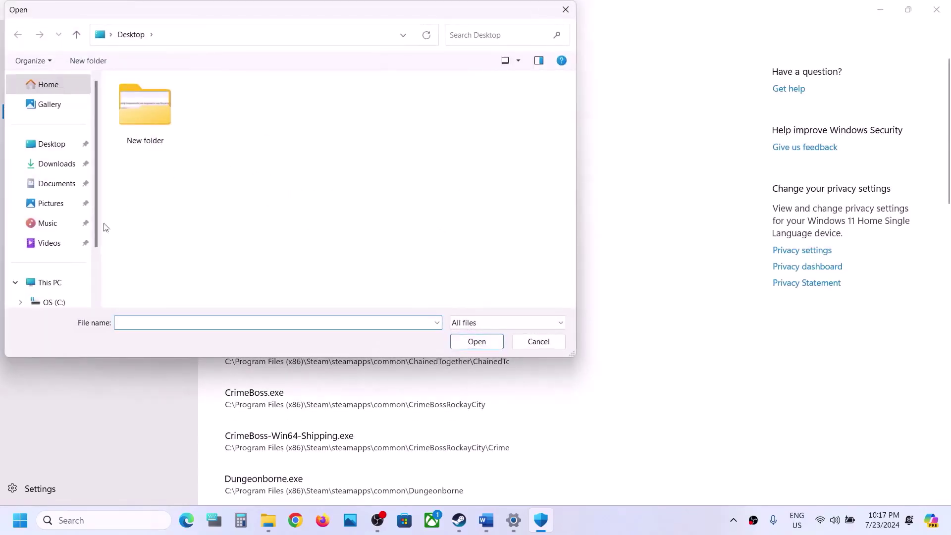
click(48, 283)
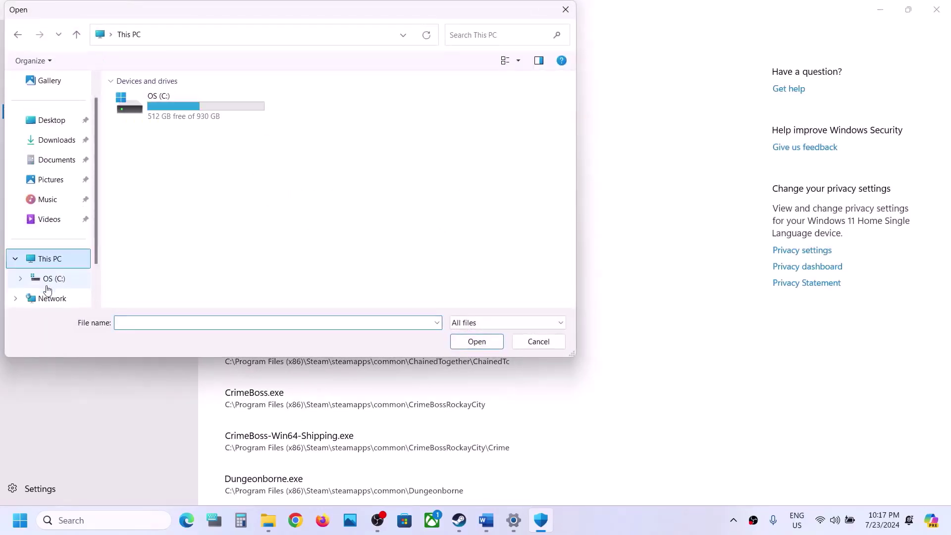
double_click(199, 112)
scroll(198, 111, down, 3)
click(177, 178)
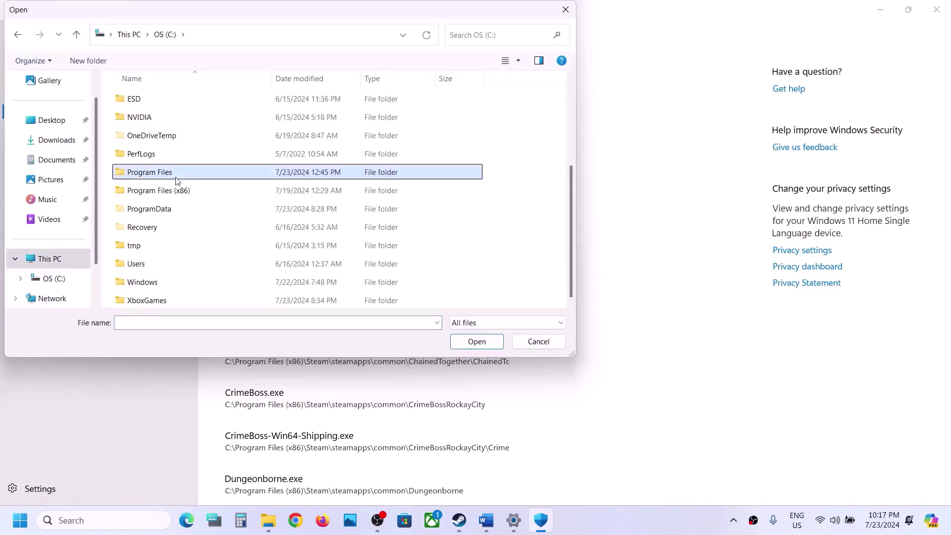
double_click(177, 179)
scroll(198, 188, down, 5)
click(79, 35)
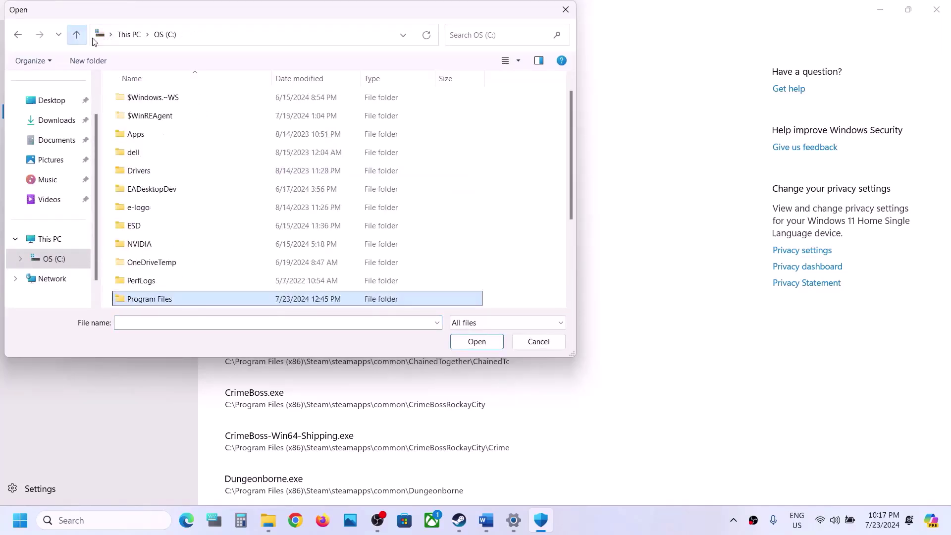
Navigate from the C: drive to Program Files (x86)\Steam\steamapps\common in the file picker
scroll(199, 252, down, 1)
click(184, 268)
double_click(185, 268)
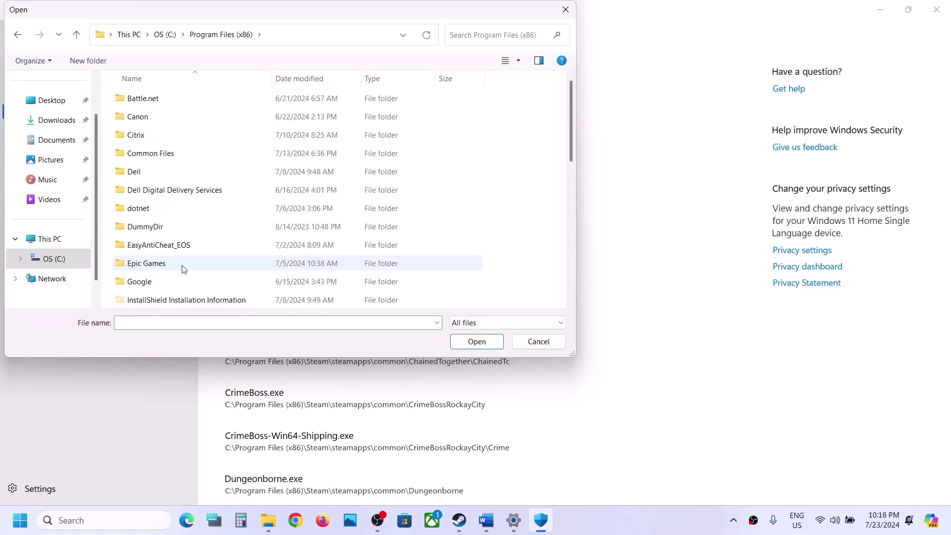
scroll(179, 238, down, 3)
double_click(146, 195)
scroll(170, 192, down, 3)
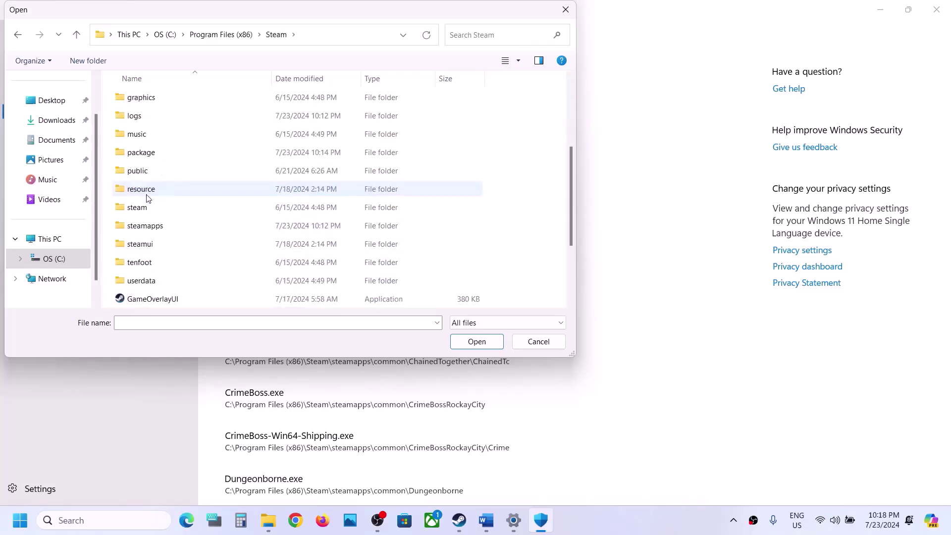
double_click(165, 226)
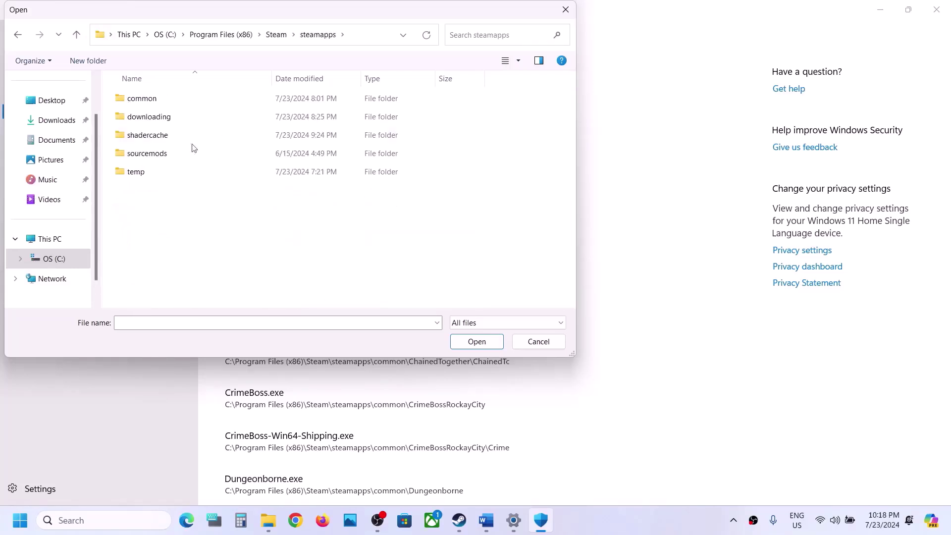
double_click(159, 101)
Add the F1Manager24 application from the F1 Manager 2024 folder to the apps allowed through Controlled folder access
click(179, 101)
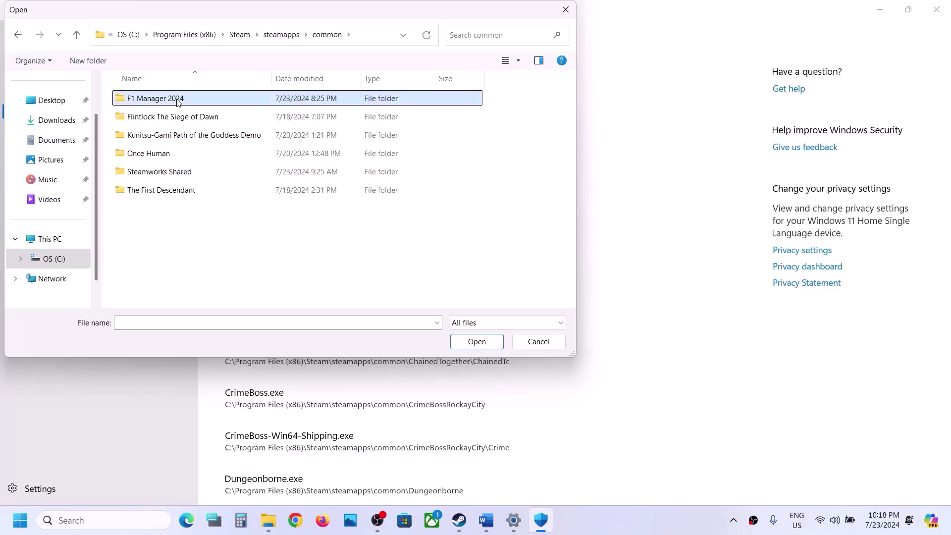
double_click(190, 102)
click(163, 136)
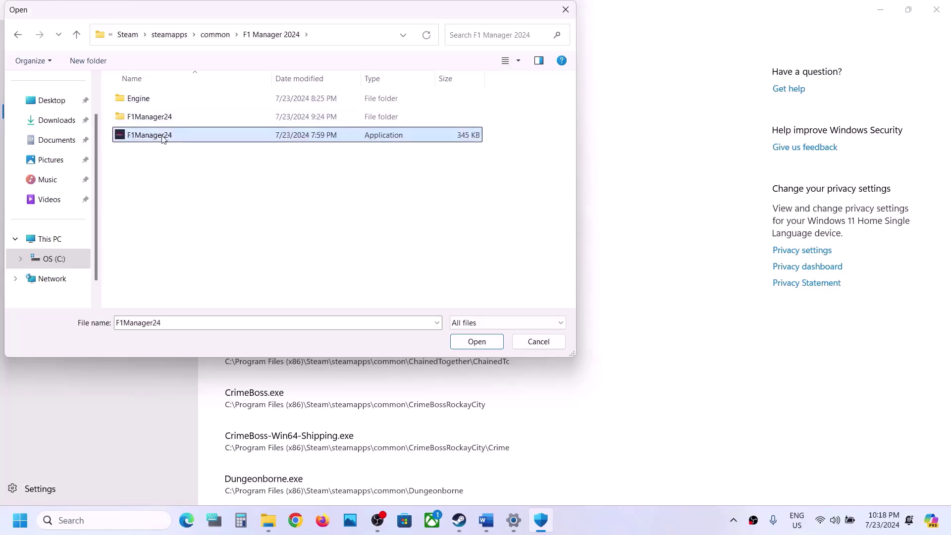
click(494, 345)
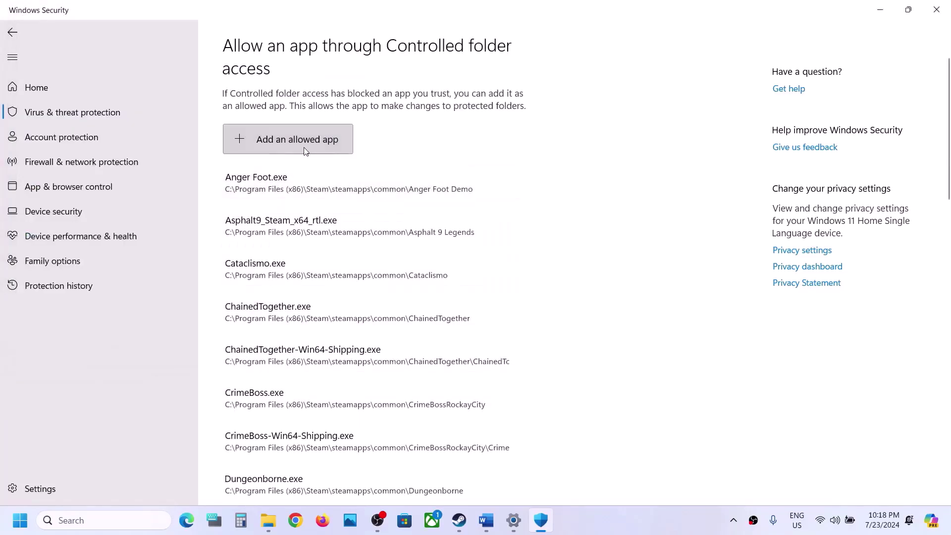
Allow the second F1Manager24 application, from F1Manager24\Binaries\Win64, through Controlled folder access
click(301, 144)
click(302, 182)
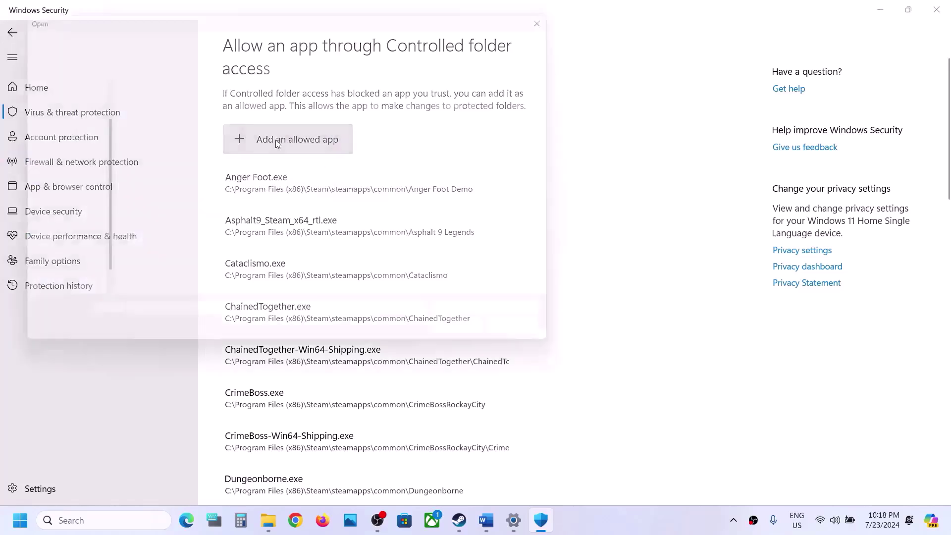
double_click(158, 118)
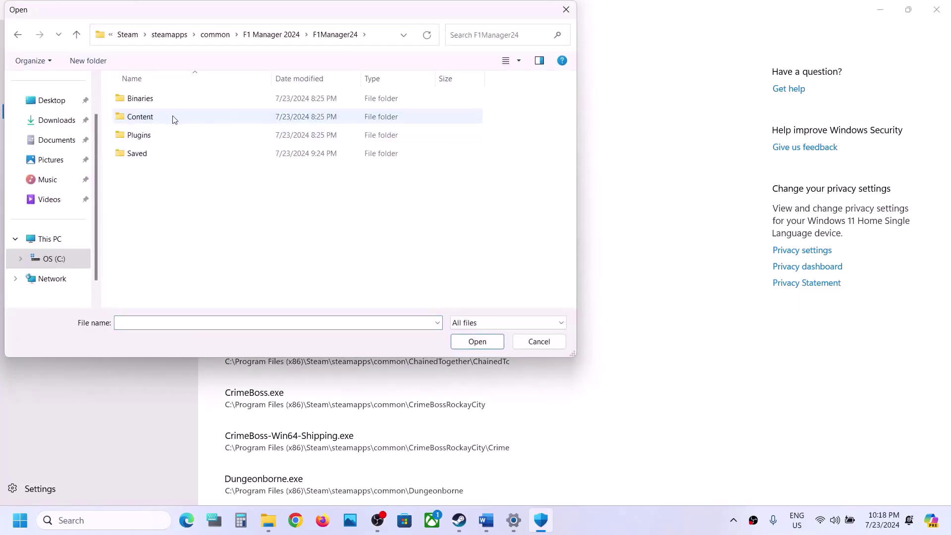
double_click(150, 102)
double_click(149, 101)
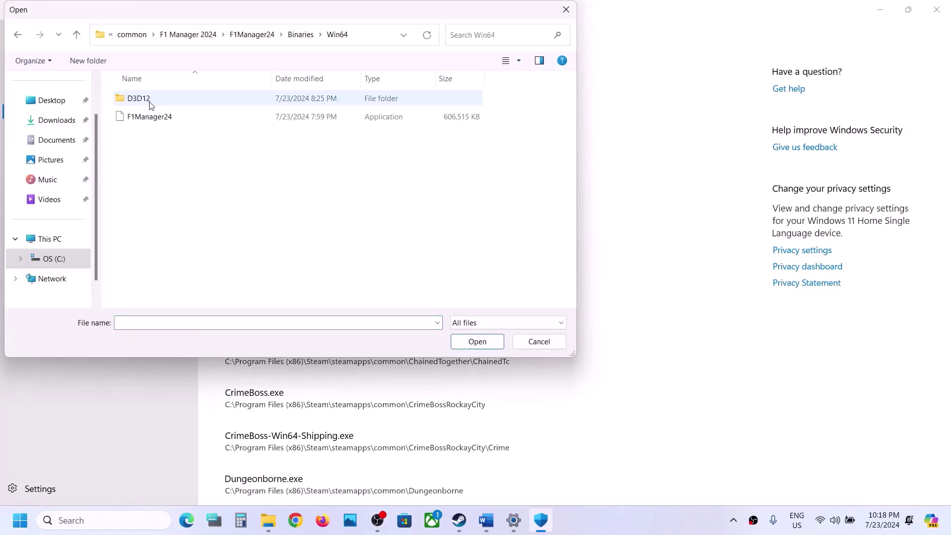
click(162, 121)
click(478, 342)
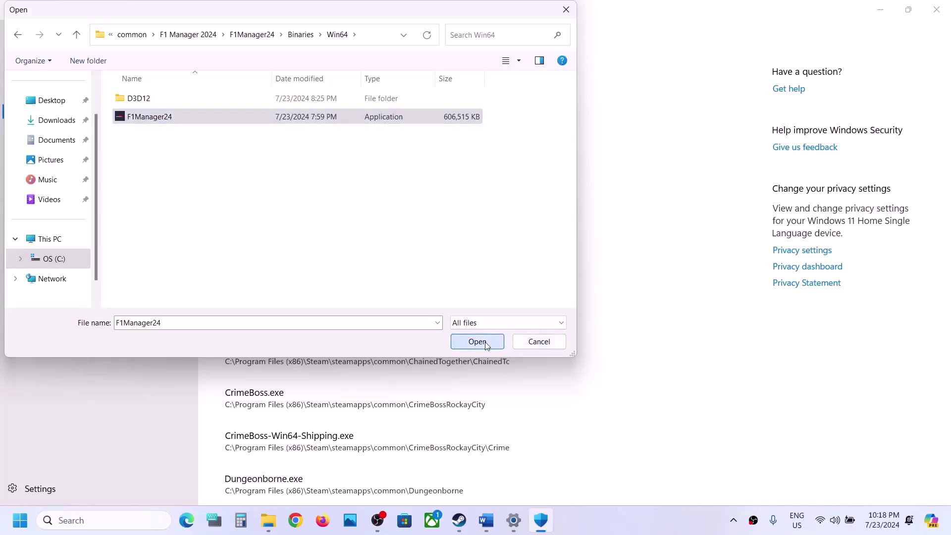
Switch to Control Panel and open the Windows Defender Firewall allowed apps page under System and Security
click(132, 520)
text(control)
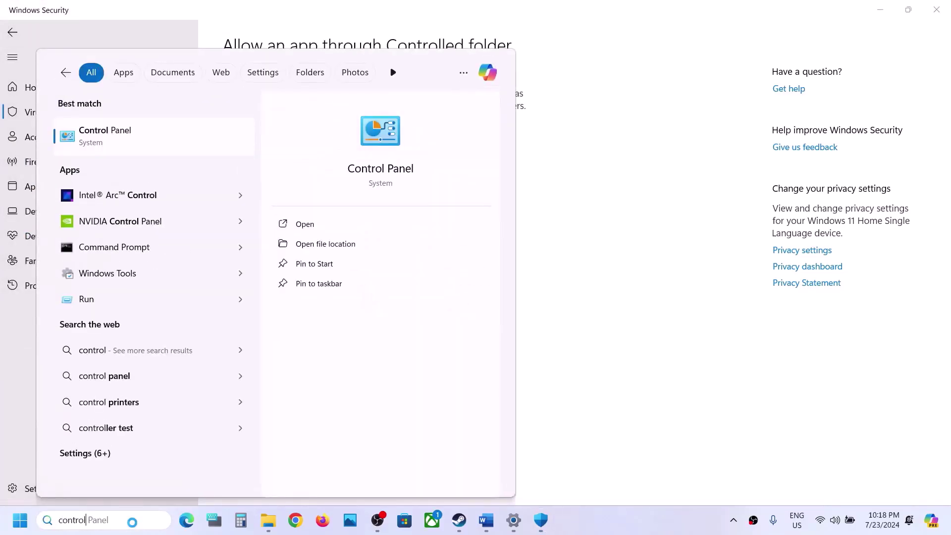
key(Return)
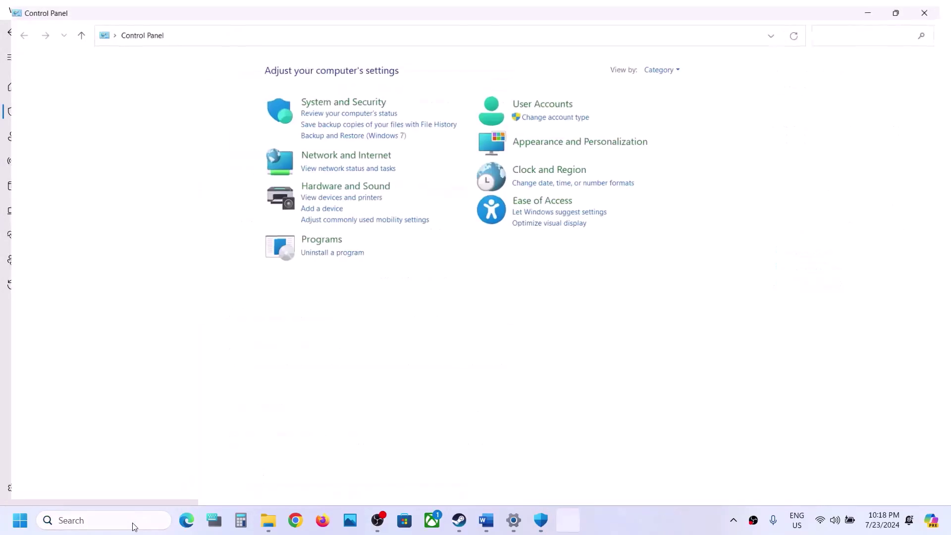
click(365, 105)
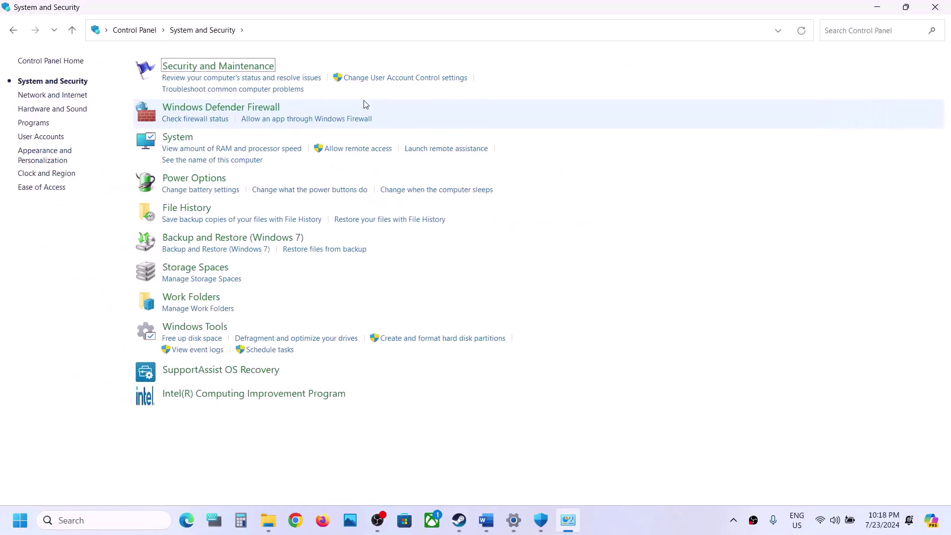
click(235, 108)
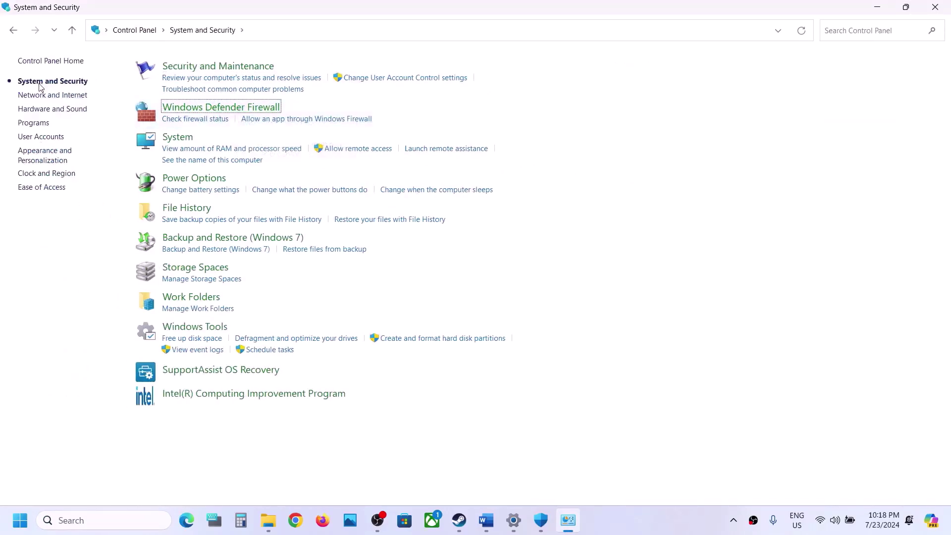
click(67, 94)
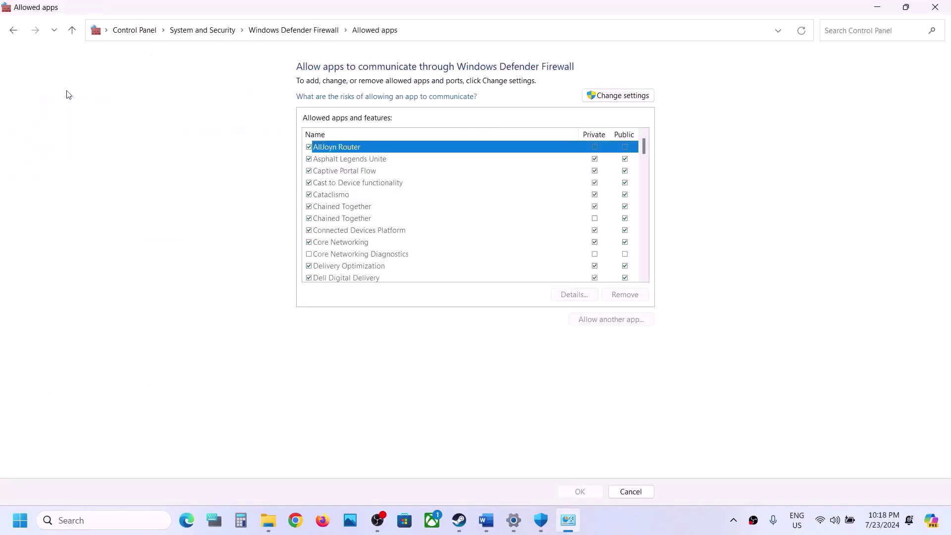
Enable changes to the firewall's allowed apps and start adding another app, browsing to the C: drive
click(628, 96)
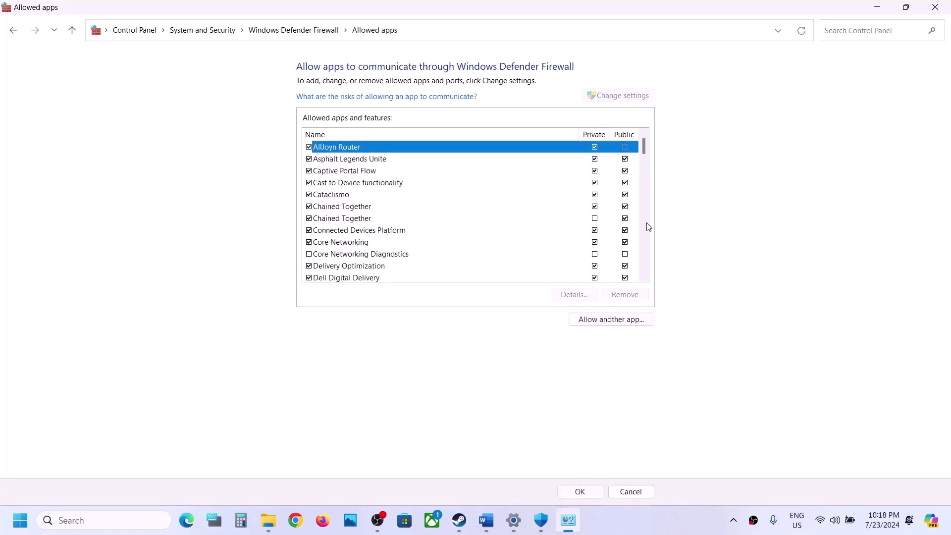
click(613, 321)
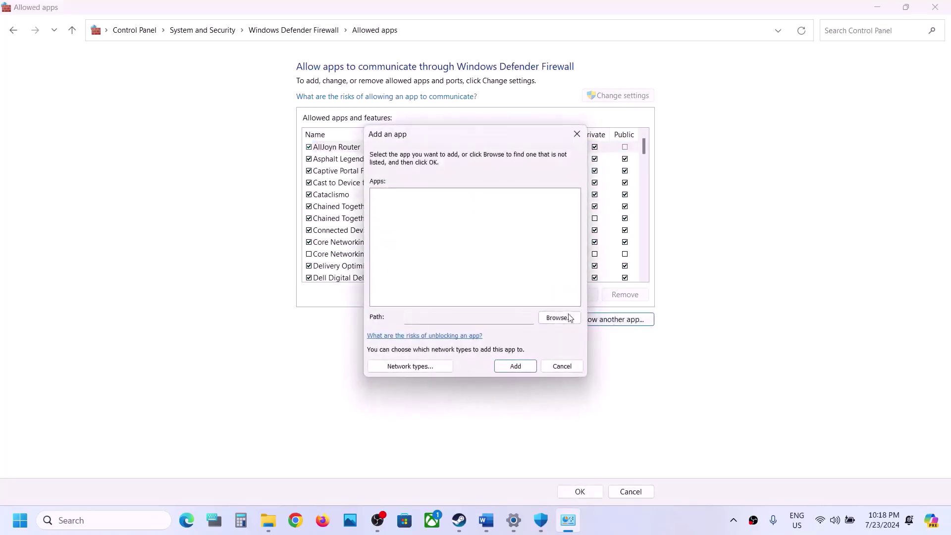
click(555, 317)
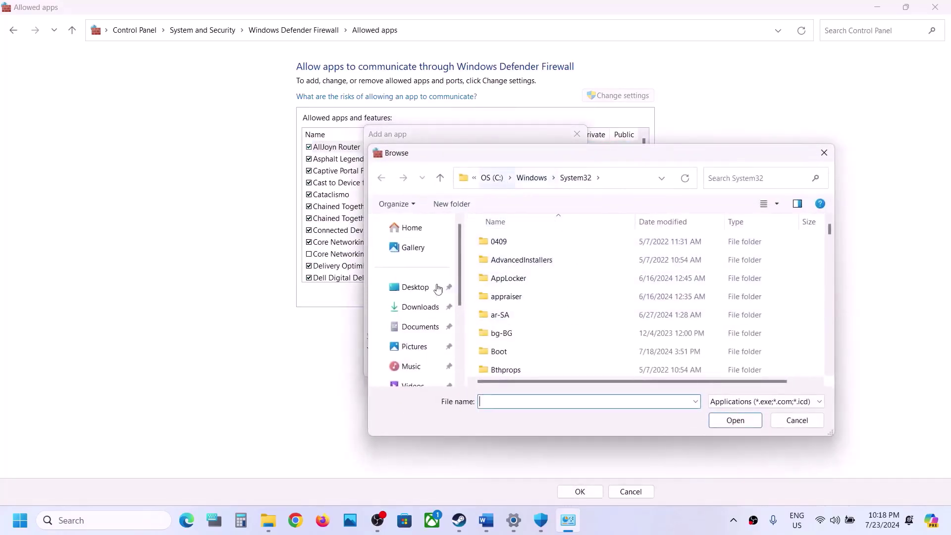
scroll(414, 352, down, 3)
click(420, 323)
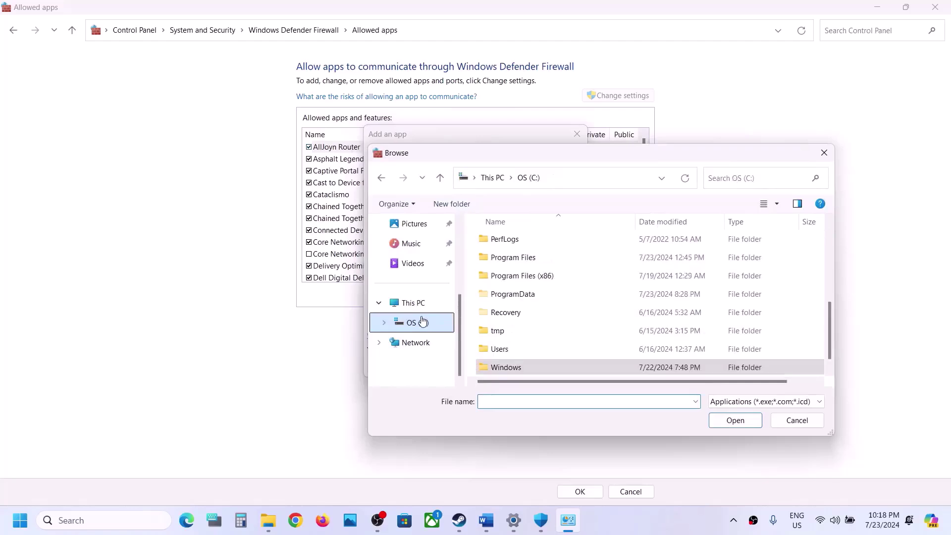
Go to the Program Files (x86)\Steam\steamapps\common folder in the firewall's app browser
double_click(537, 285)
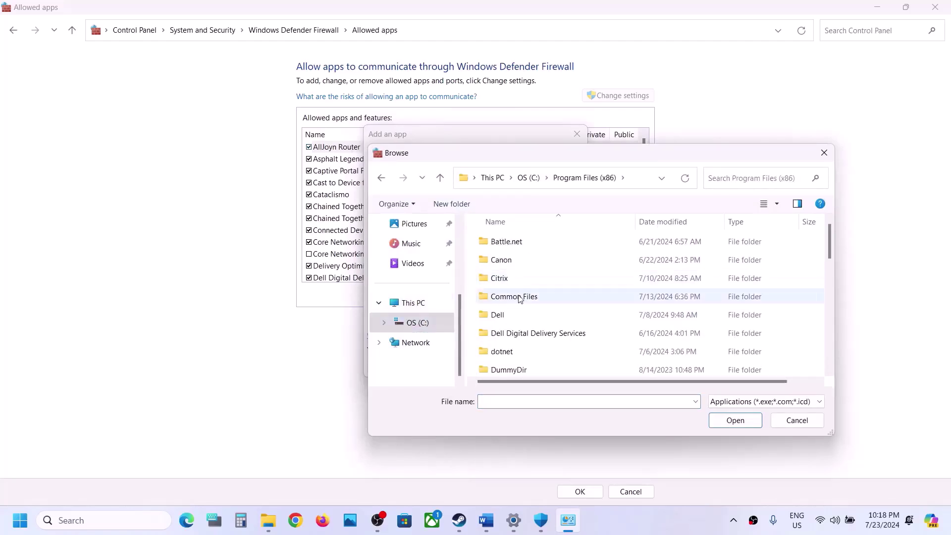
key(s)
double_click(503, 258)
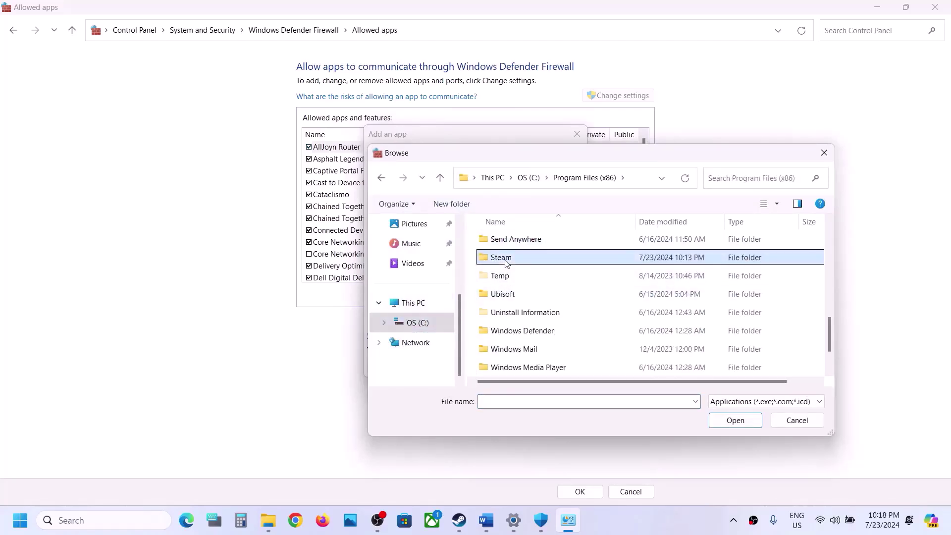
key(s)
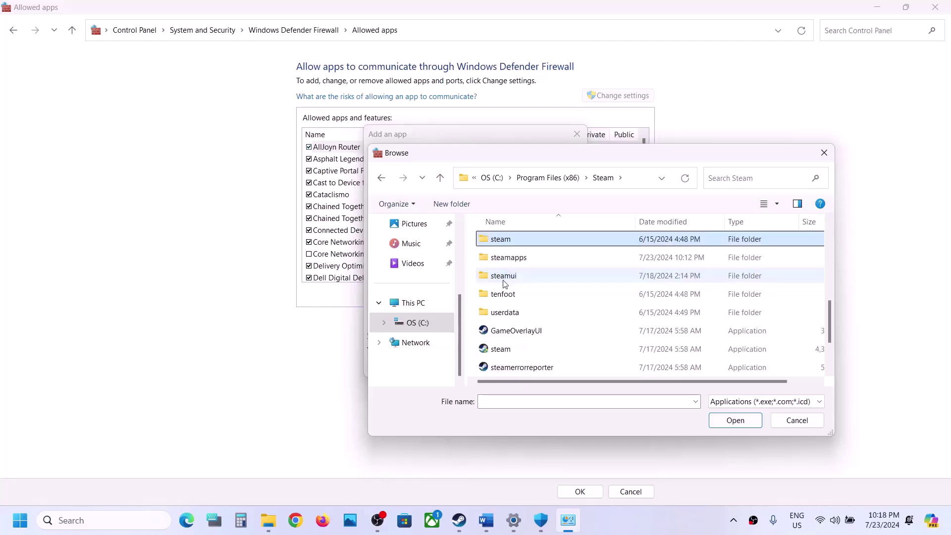
double_click(513, 260)
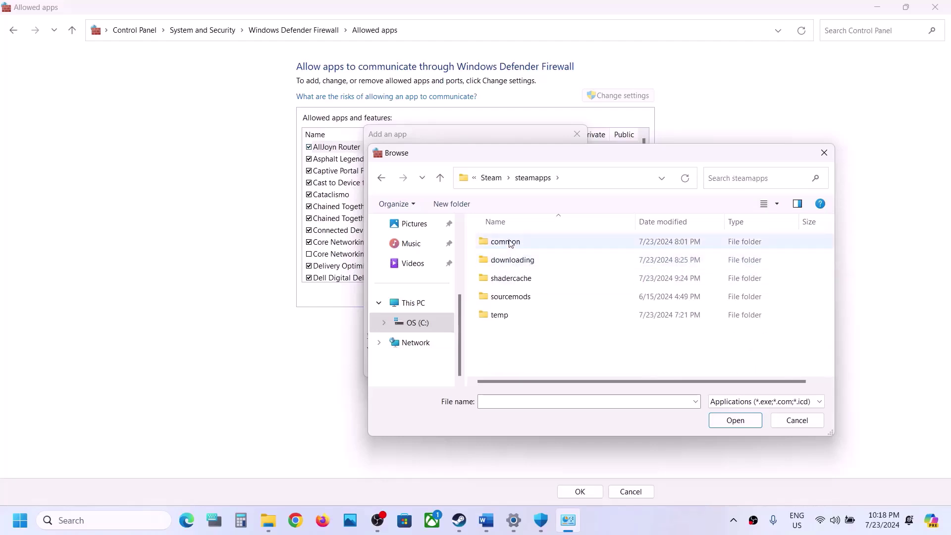
double_click(512, 242)
Try to add the F1Manager24 application from the F1 Manager 2024 folder to the firewall's allowed apps
click(515, 244)
double_click(515, 242)
click(522, 278)
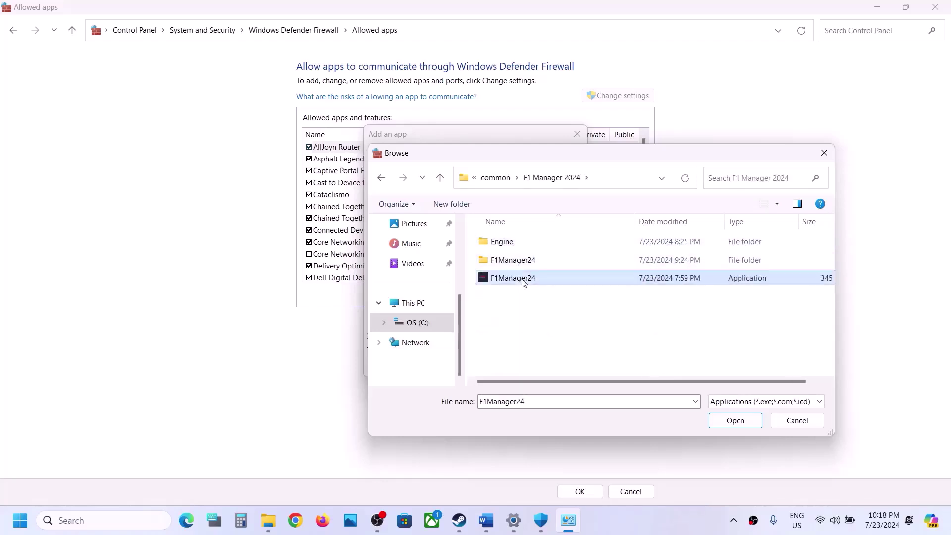
click(735, 420)
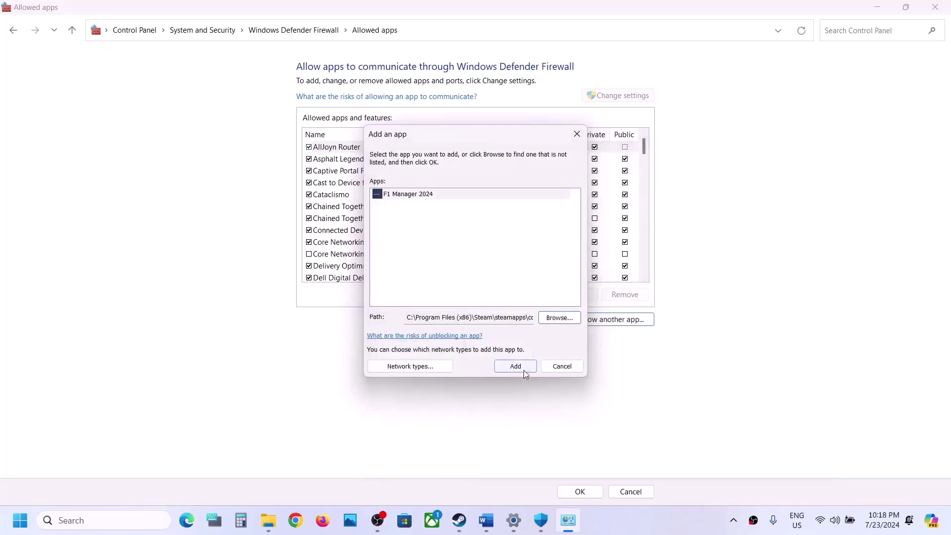
click(524, 370)
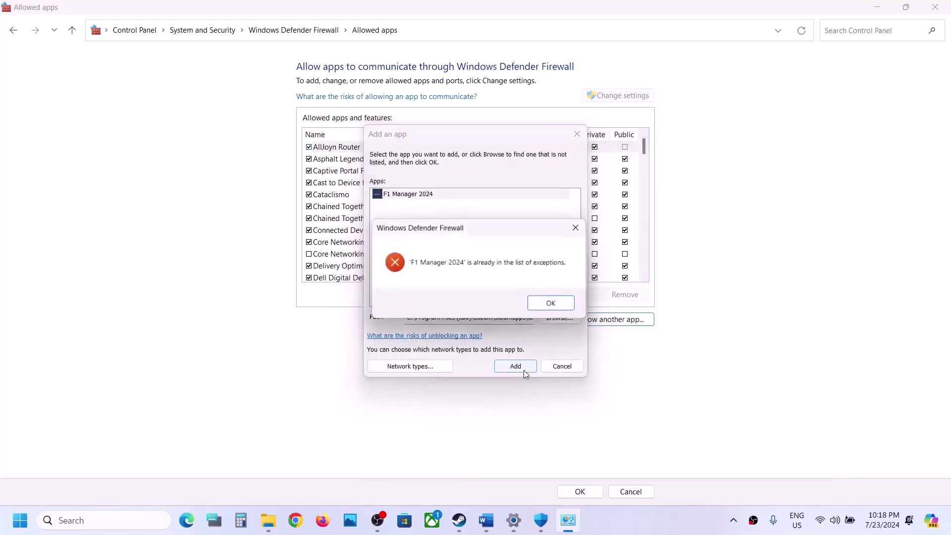
click(547, 311)
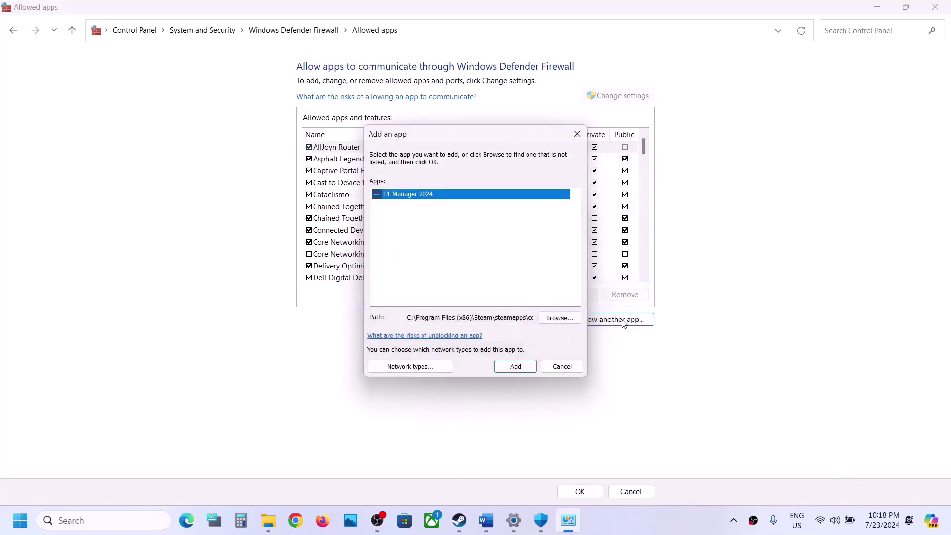
Add the F1Manager24 application from the game's F1Manager24\Binaries\Win64 folder to the firewall's allowed apps
click(559, 317)
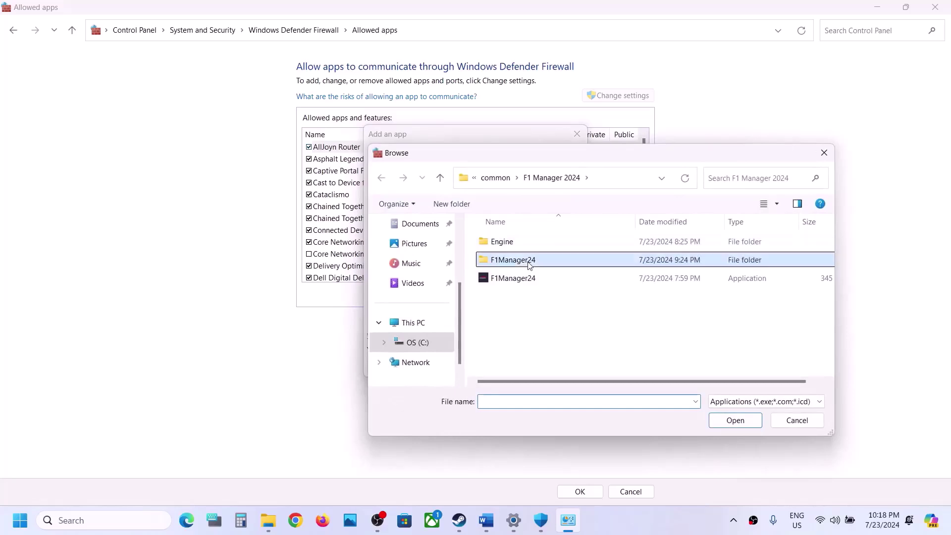
double_click(528, 263)
double_click(517, 241)
double_click(516, 242)
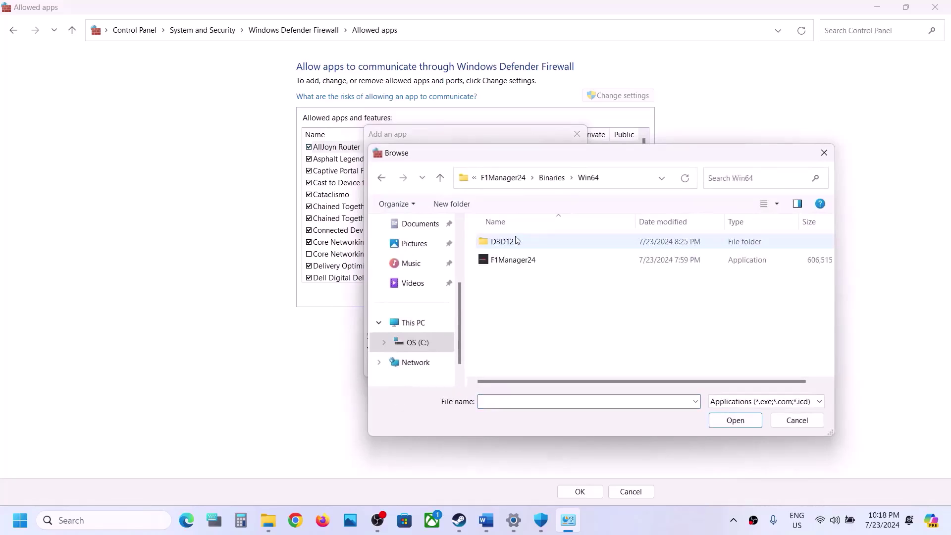
click(515, 260)
click(735, 420)
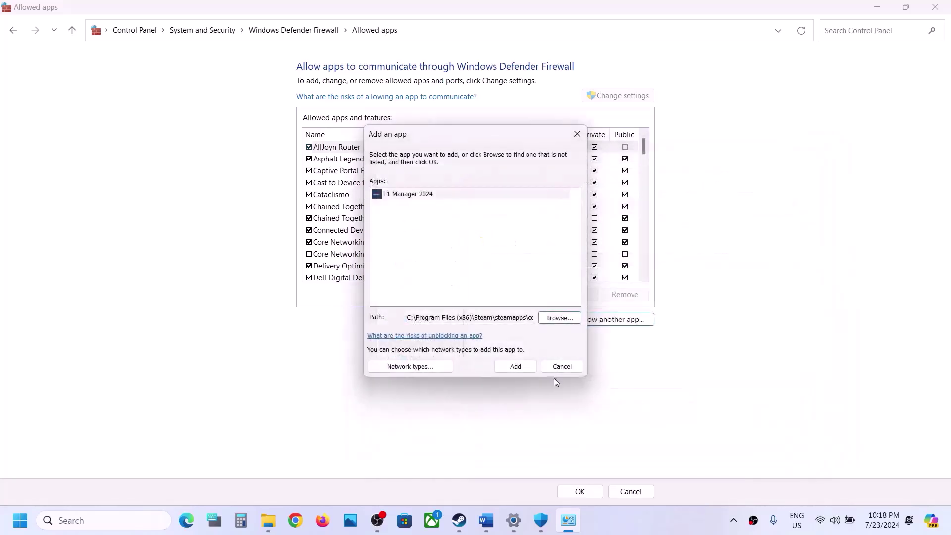
click(515, 366)
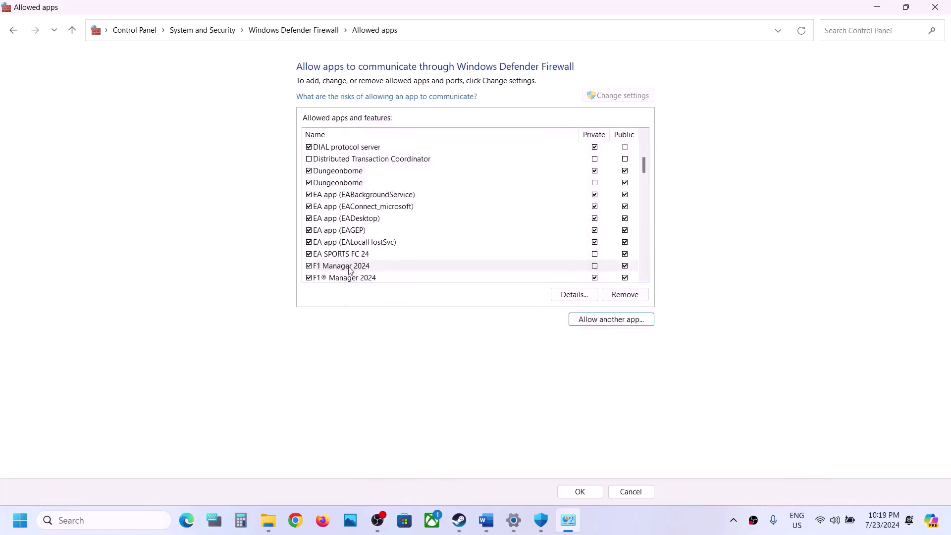
Save the firewall's allowed apps changes and close the open security and settings windows
click(584, 489)
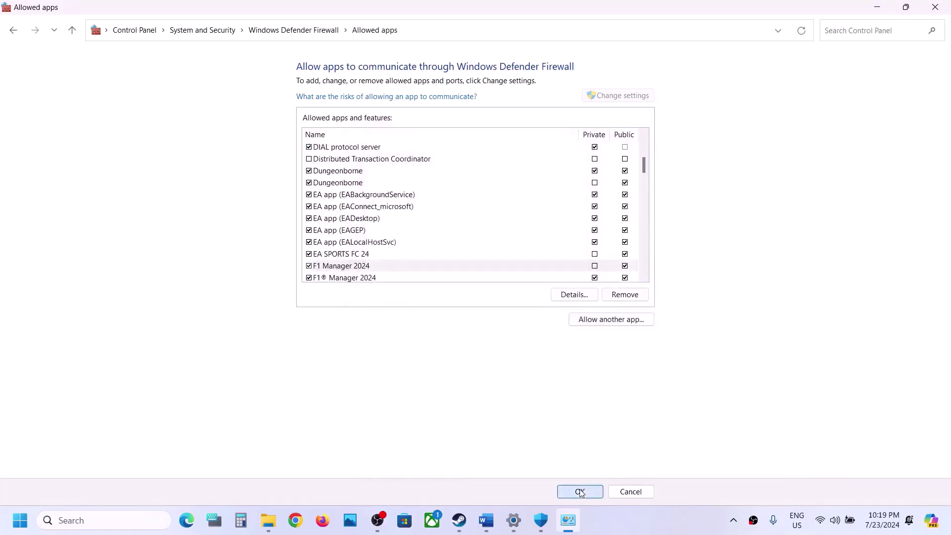
click(936, 7)
click(935, 9)
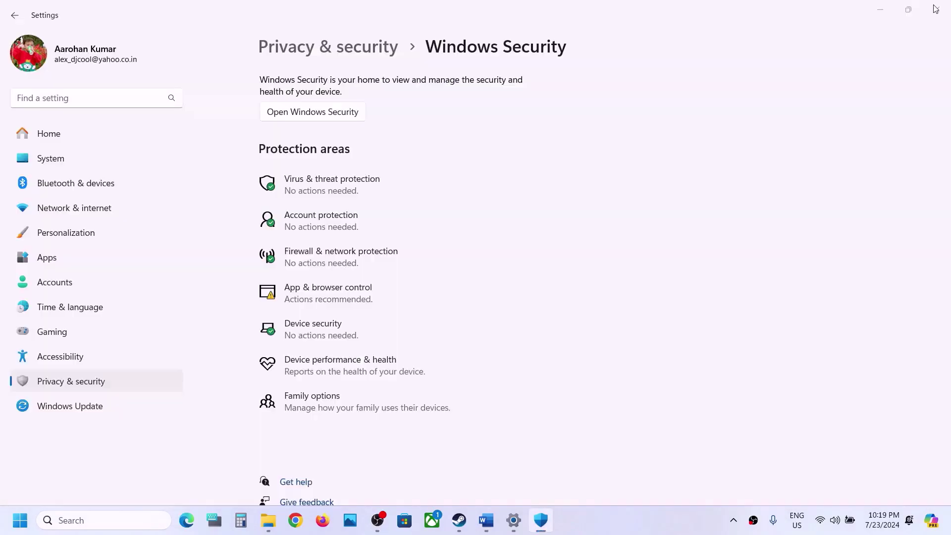
click(935, 9)
Examine Step 6 of the Word guide on a clean graphics driver installation, including the NVIDIA and AMD driver links
scroll(441, 332, down, 2)
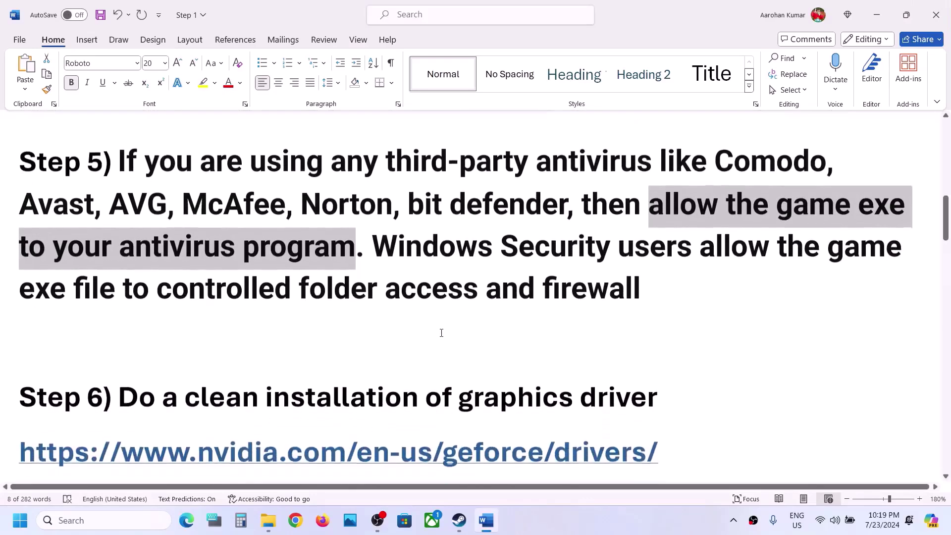
scroll(441, 333, down, 2)
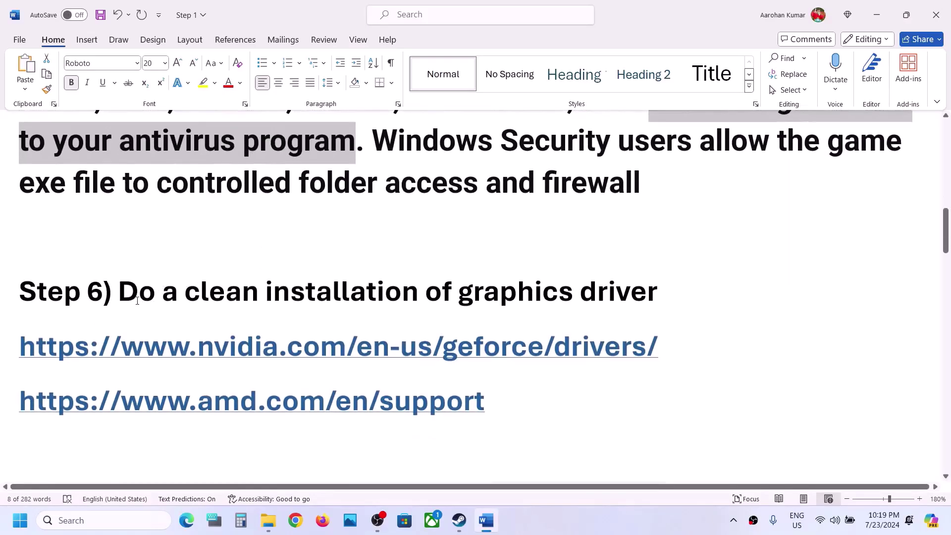
drag(137, 300, 664, 302)
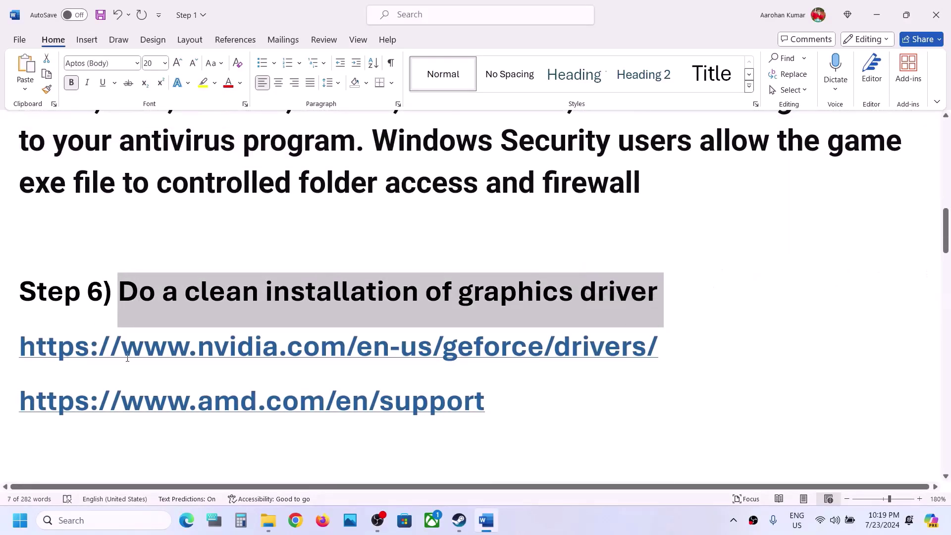
drag(122, 352, 554, 349)
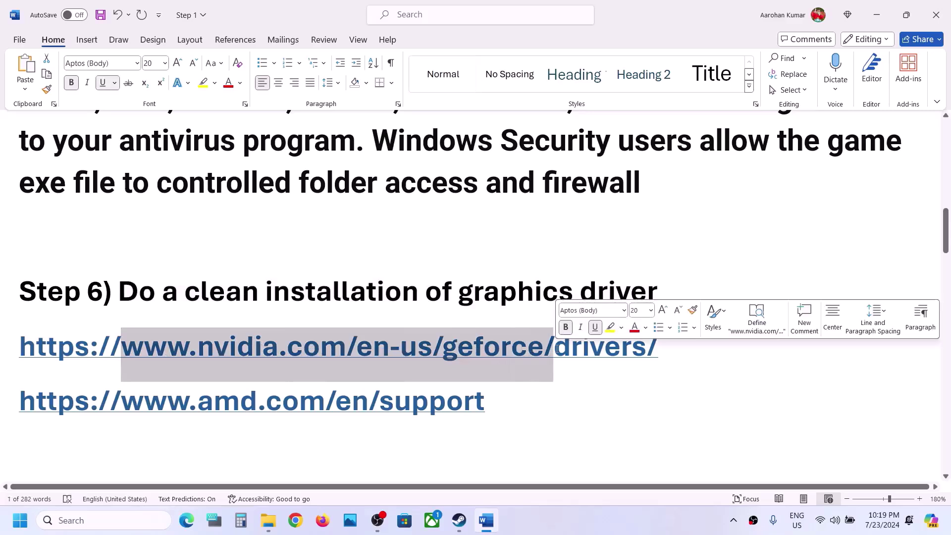
drag(144, 402, 445, 402)
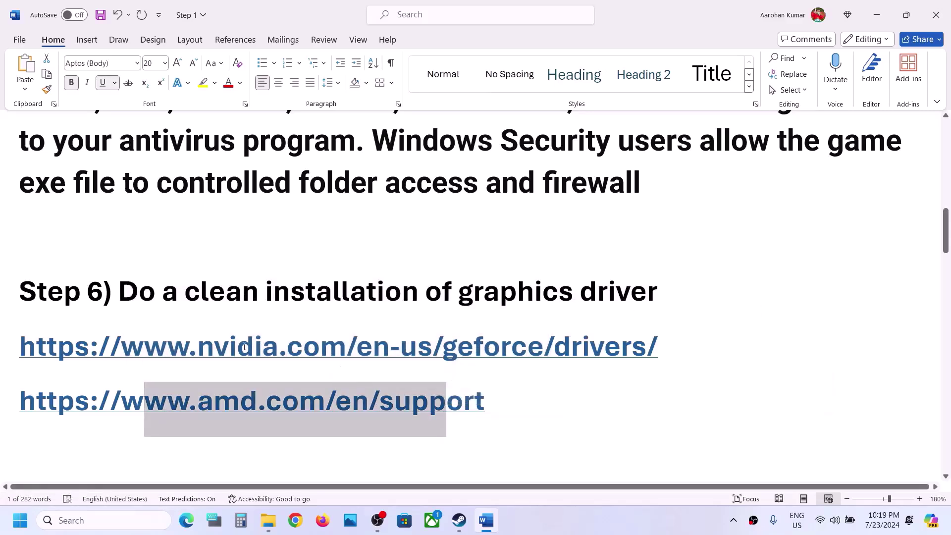
click(411, 322)
drag(554, 349, 655, 385)
click(617, 527)
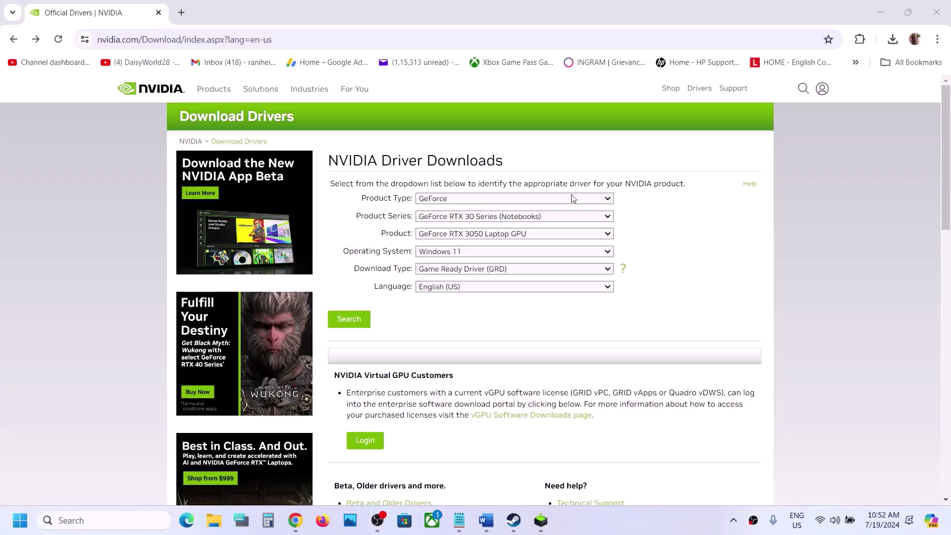
On NVIDIA's driver page, choose GeForce, GeForce RTX 30 Series (Notebooks) and GeForce RTX 3050 Laptop GPU as product details
click(498, 199)
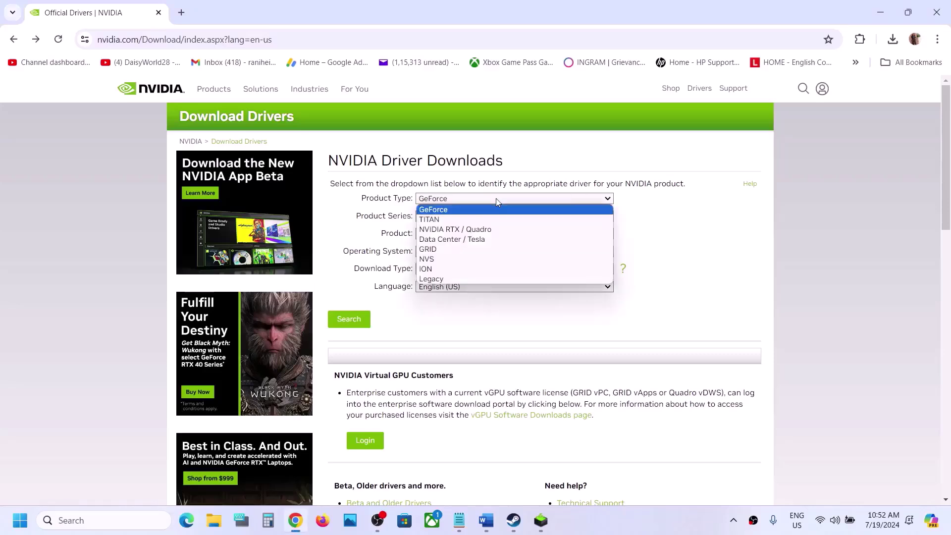
click(463, 210)
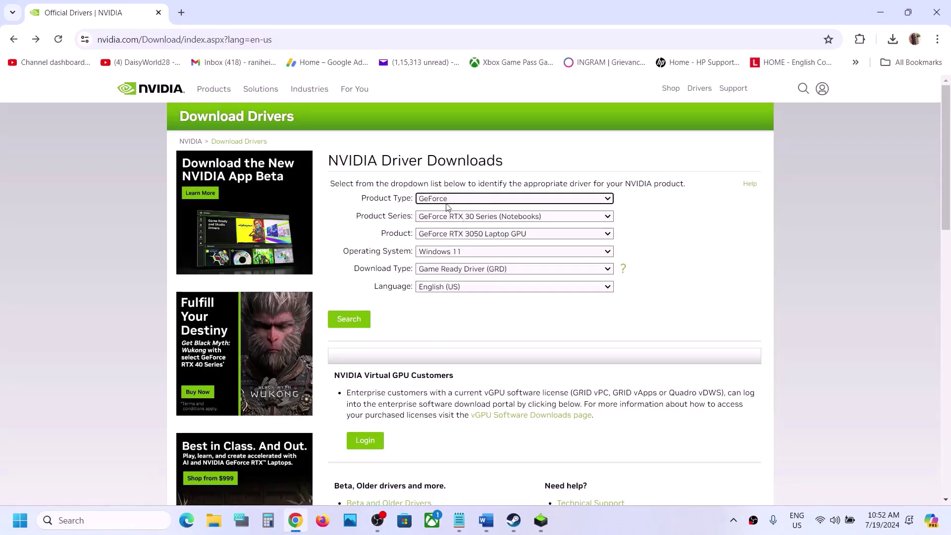
click(464, 220)
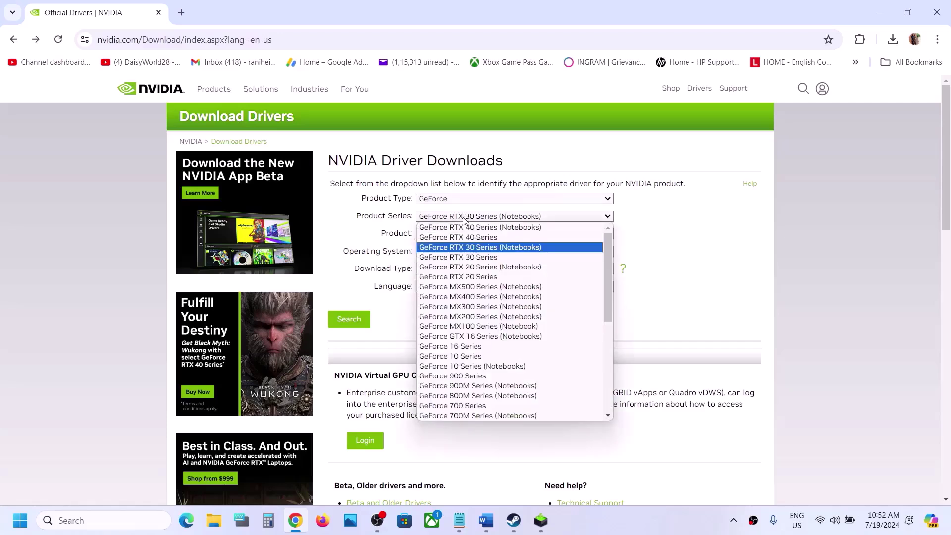
click(493, 247)
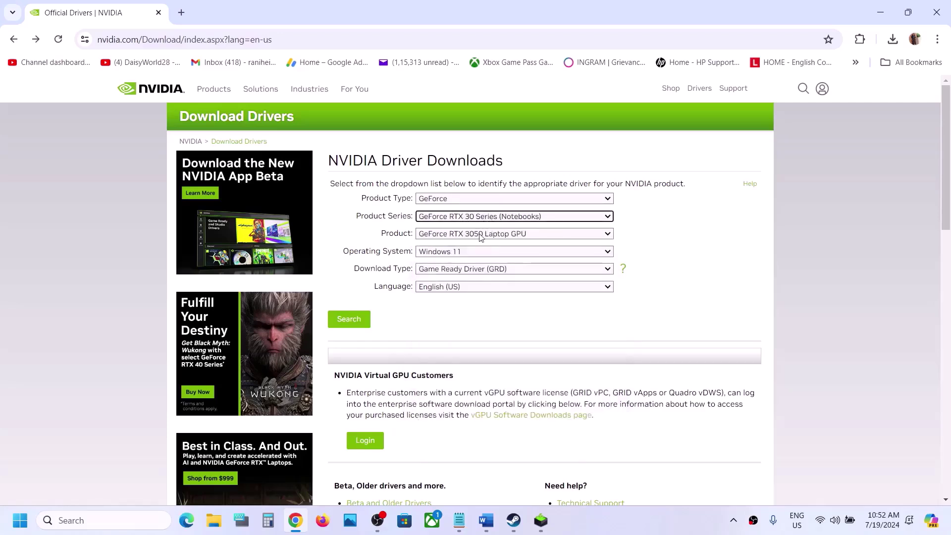
click(481, 234)
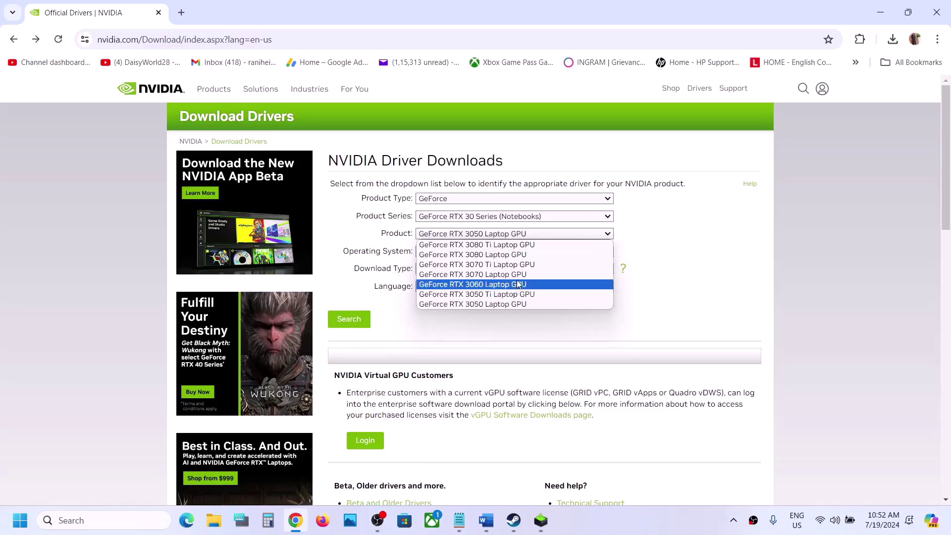
click(509, 304)
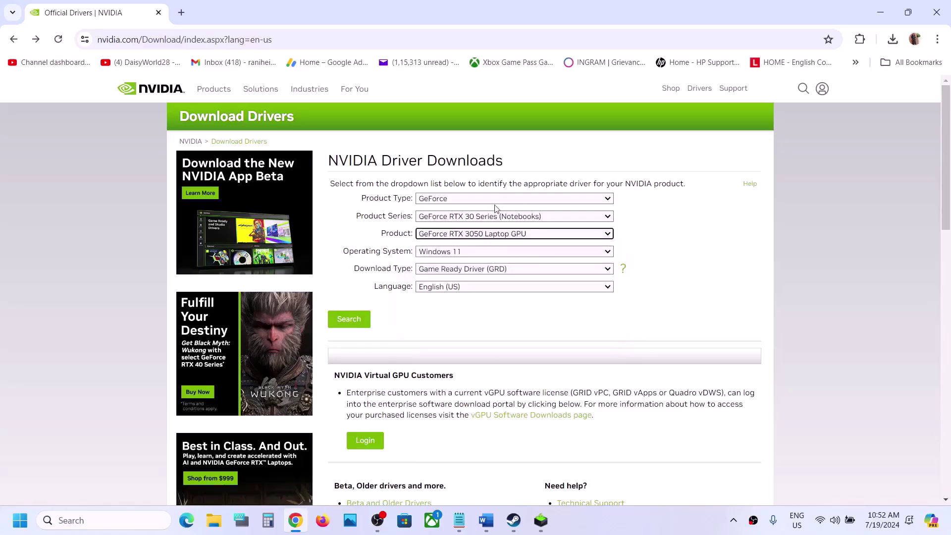
Set the operating system to Windows 11 and search for the matching driver
click(463, 258)
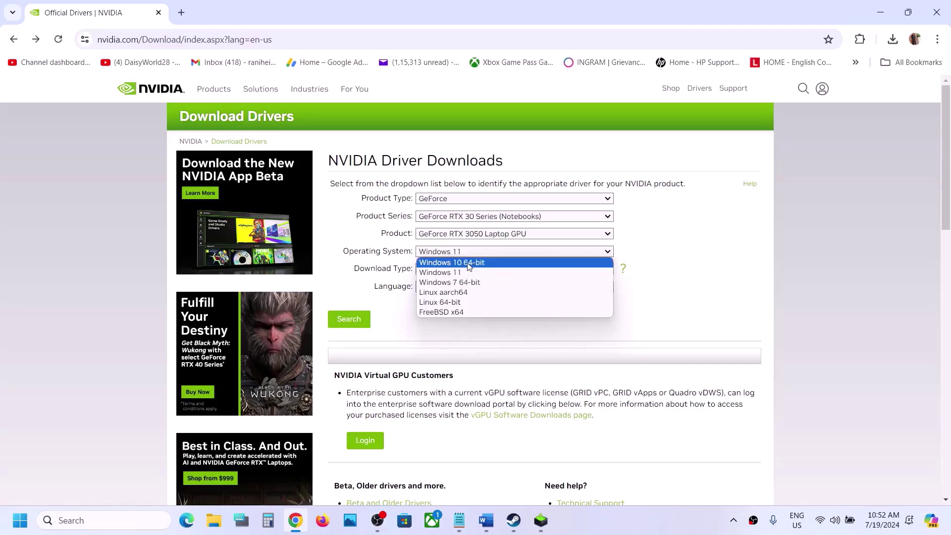
click(493, 272)
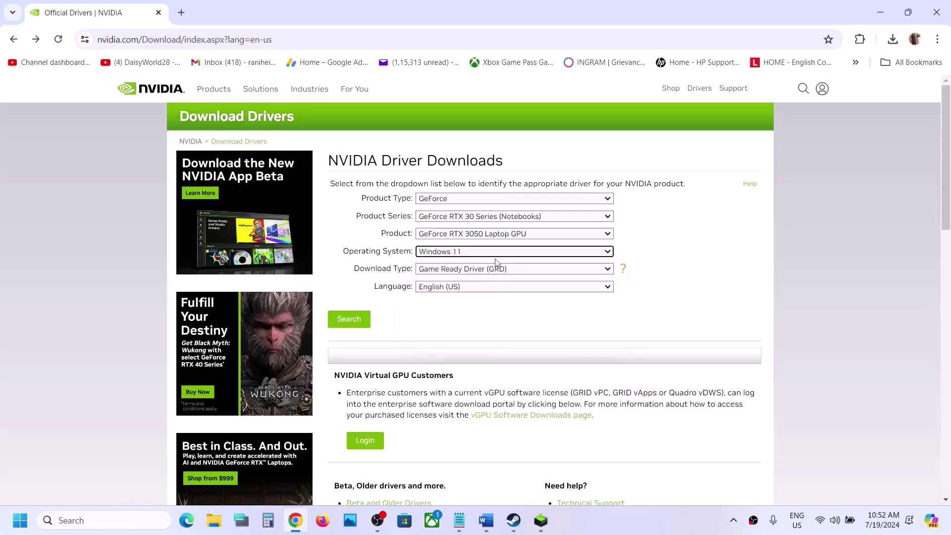
click(349, 319)
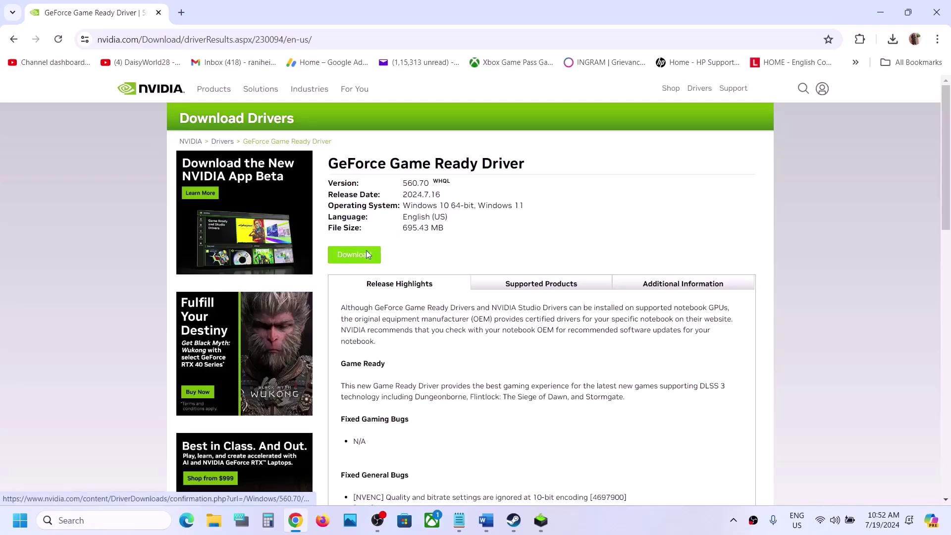
Start downloading the GeForce Game Ready Driver, and run the already downloaded 560.70 notebook installer
click(367, 253)
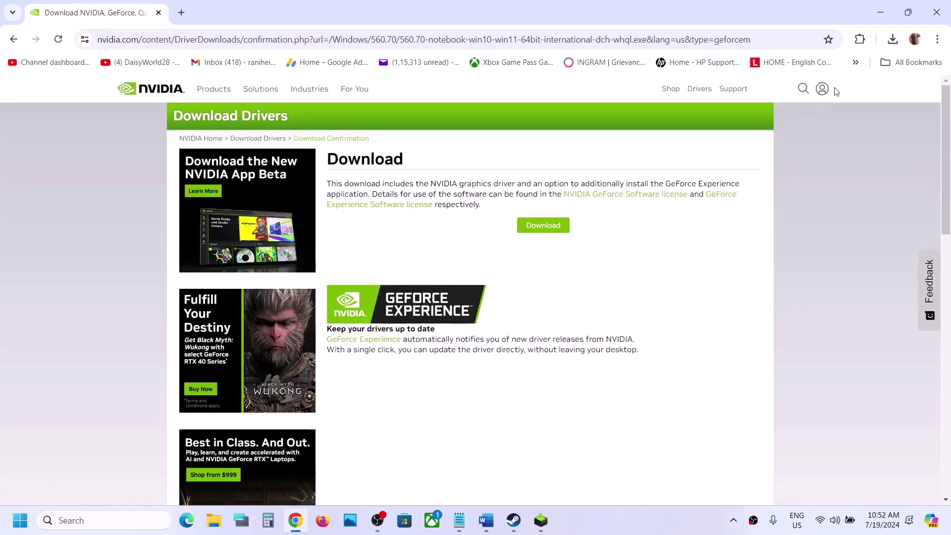
click(555, 226)
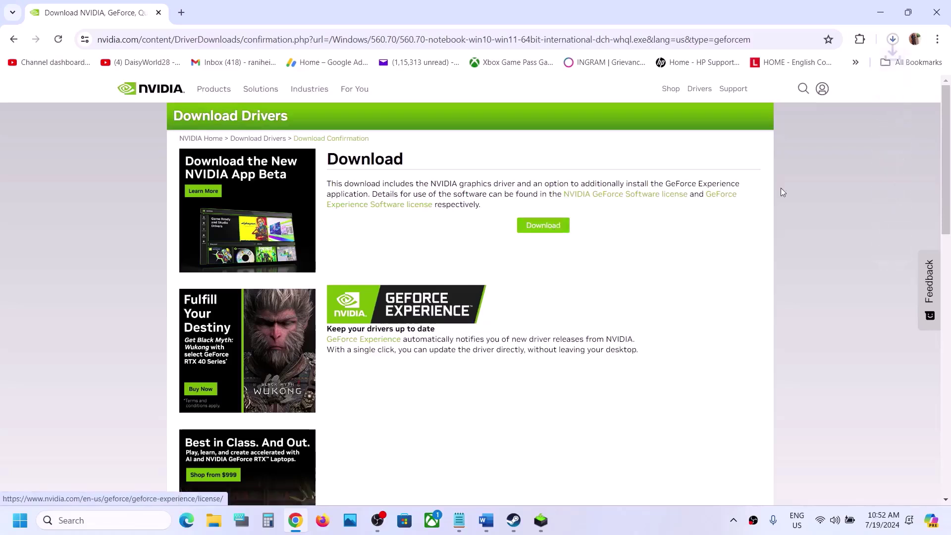
click(893, 40)
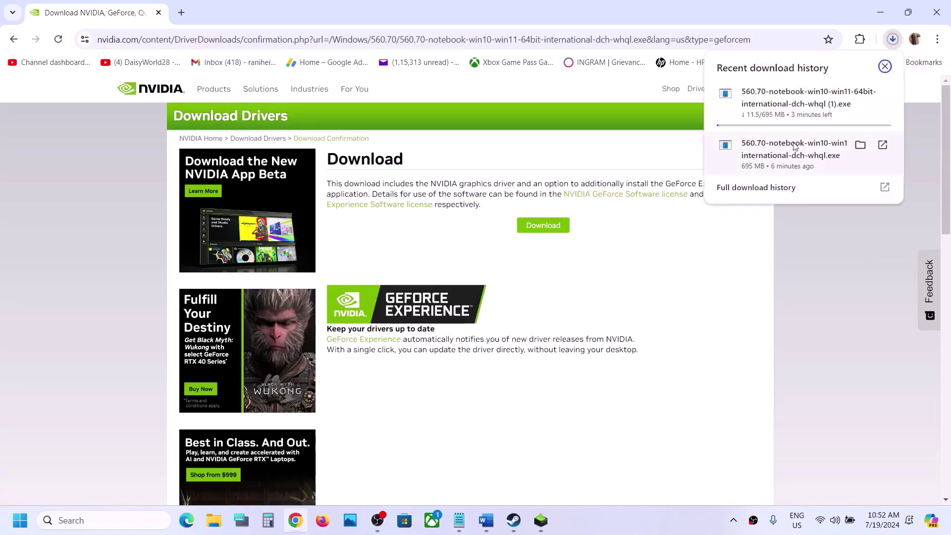
click(783, 167)
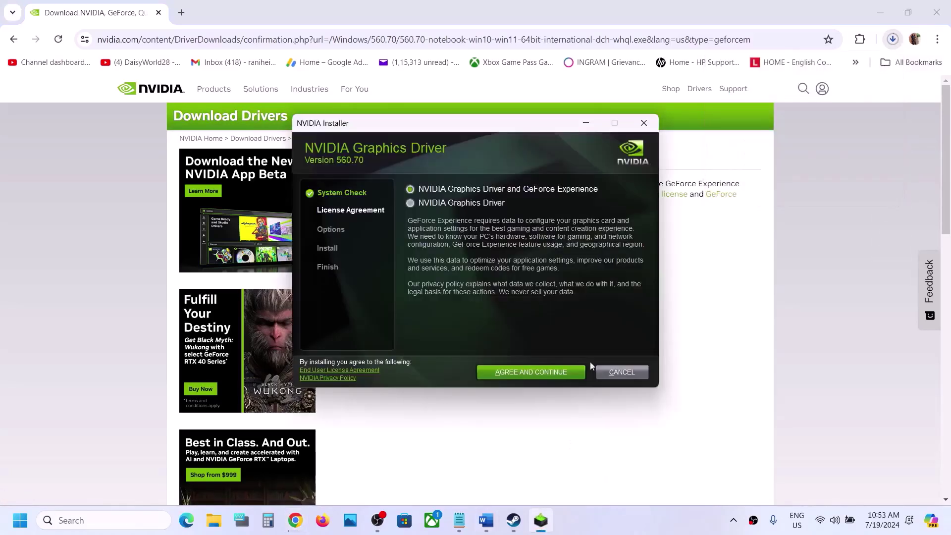
Accept the NVIDIA license and start a Custom (Advanced) driver installation with Perform a clean installation enabled
click(519, 371)
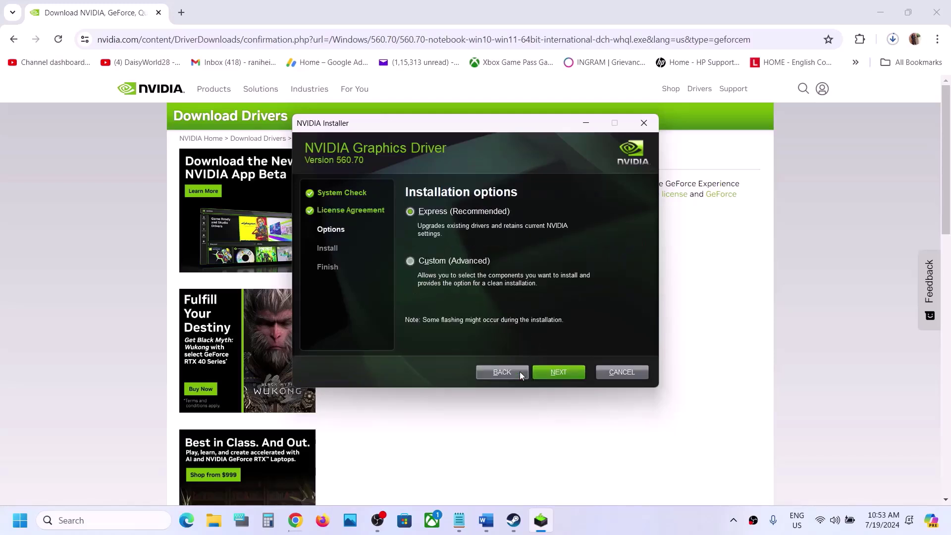
click(442, 261)
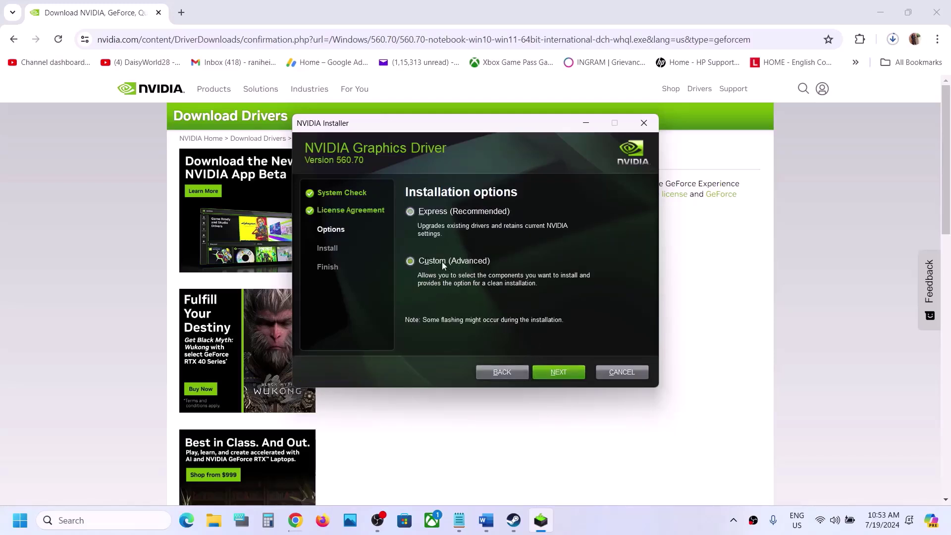
click(549, 372)
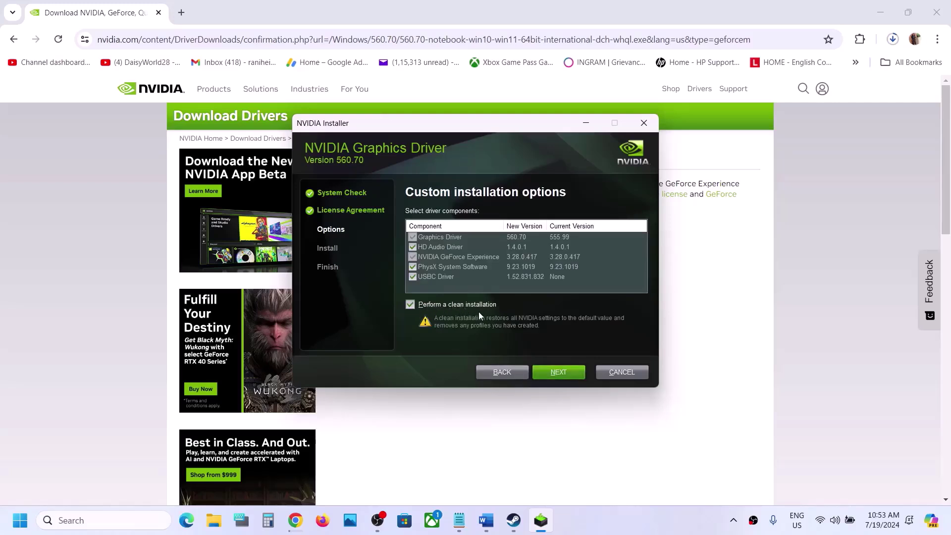
click(559, 373)
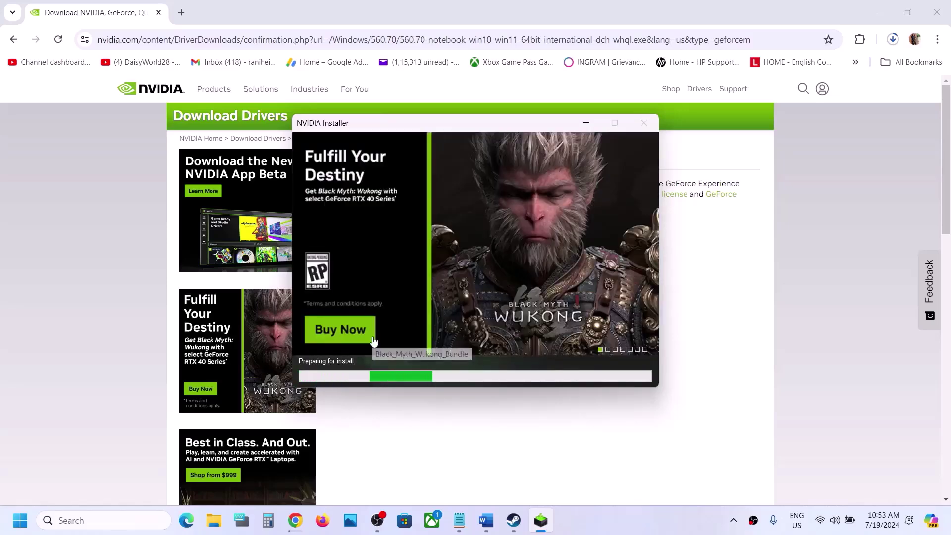
Open the Windows power options used to restart the computer
key(super)
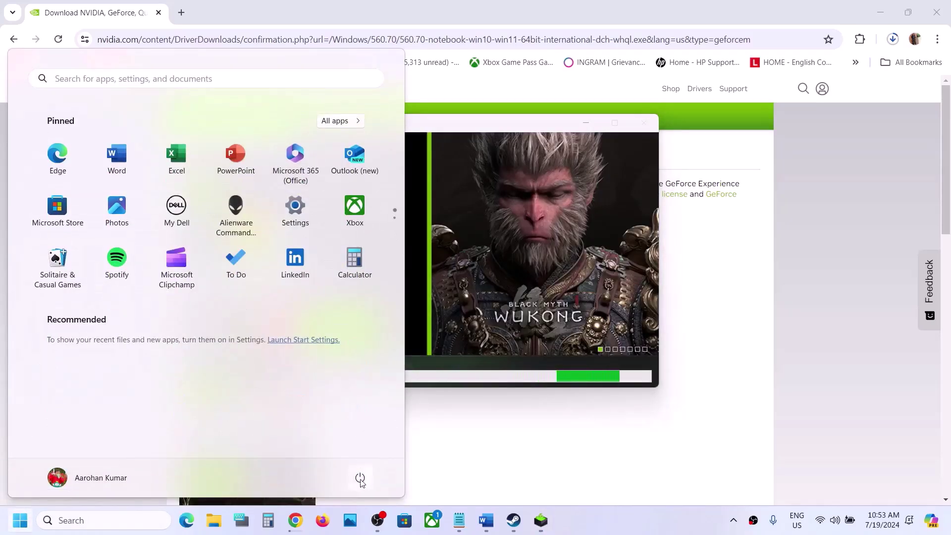
click(360, 478)
click(623, 527)
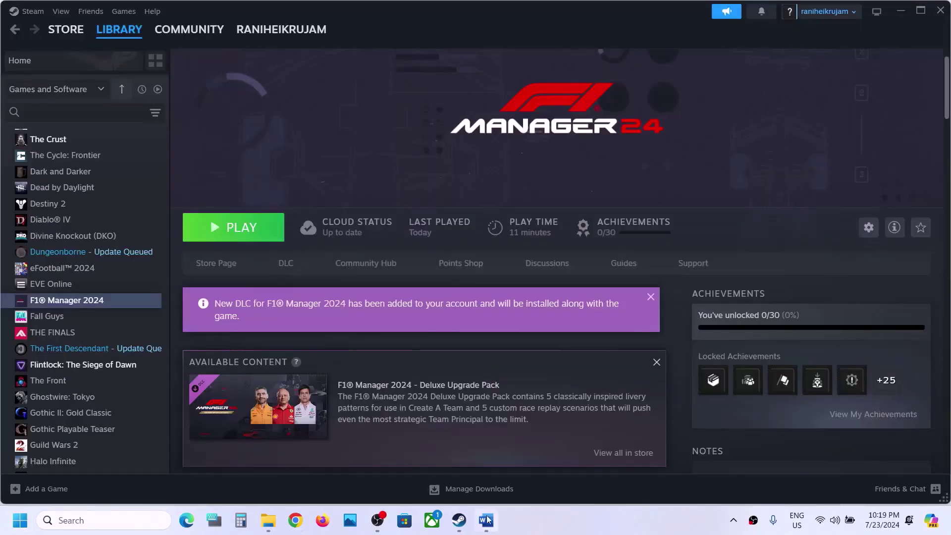
Switch back to the Word guide and read Step 7 on running the game on the dedicated graphics card
click(483, 522)
scroll(476, 297, down, 4)
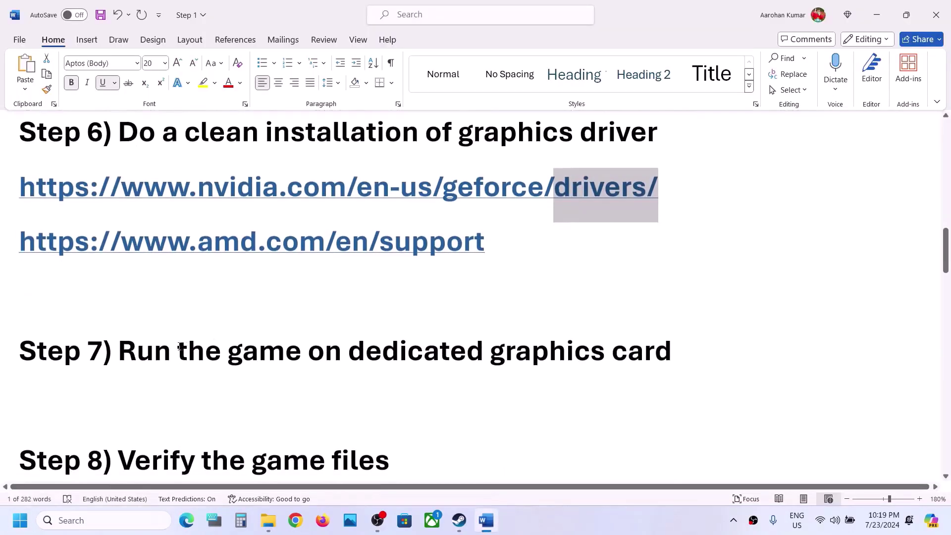
drag(177, 352, 602, 353)
click(593, 351)
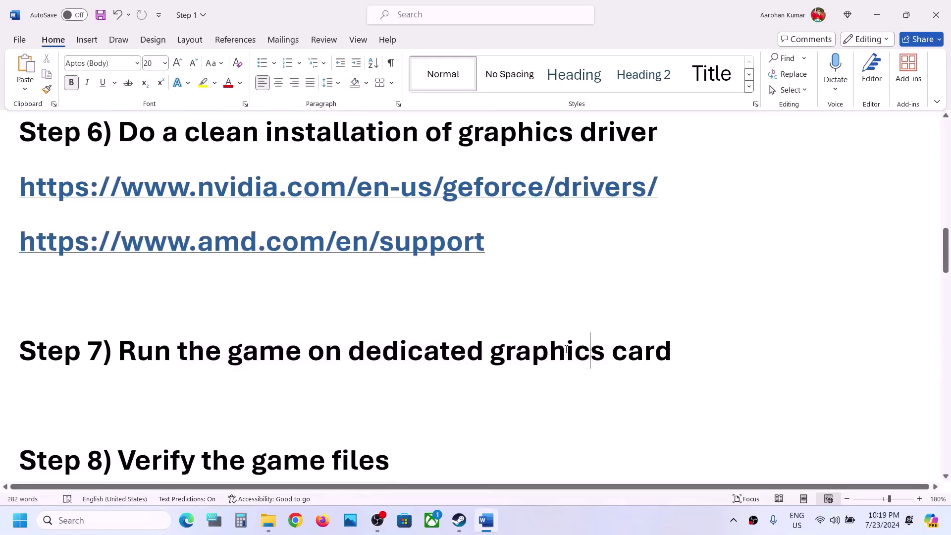
Copy the word "graphics" from Step 7, search Windows for it and open the graphics settings
double_click(567, 349)
key(ctrl+c)
click(116, 520)
key(ctrl+v)
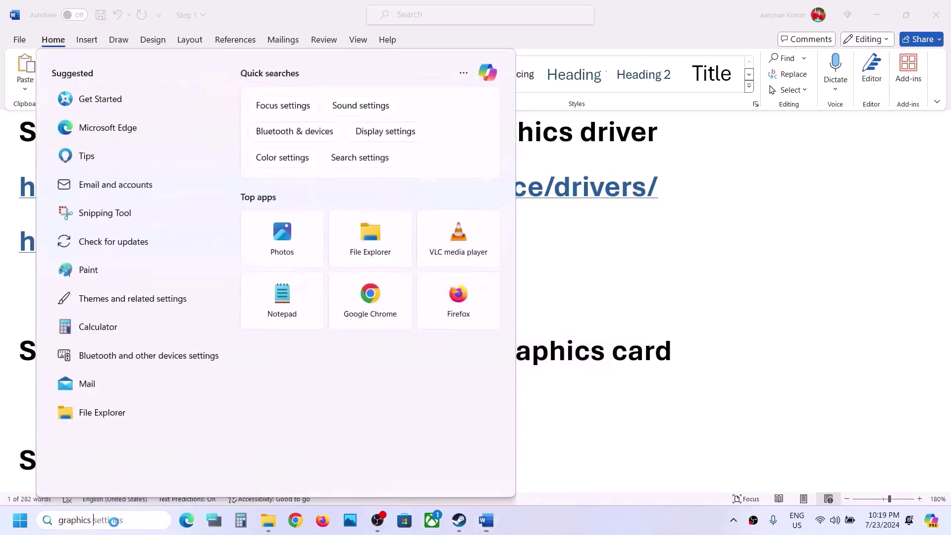
click(161, 137)
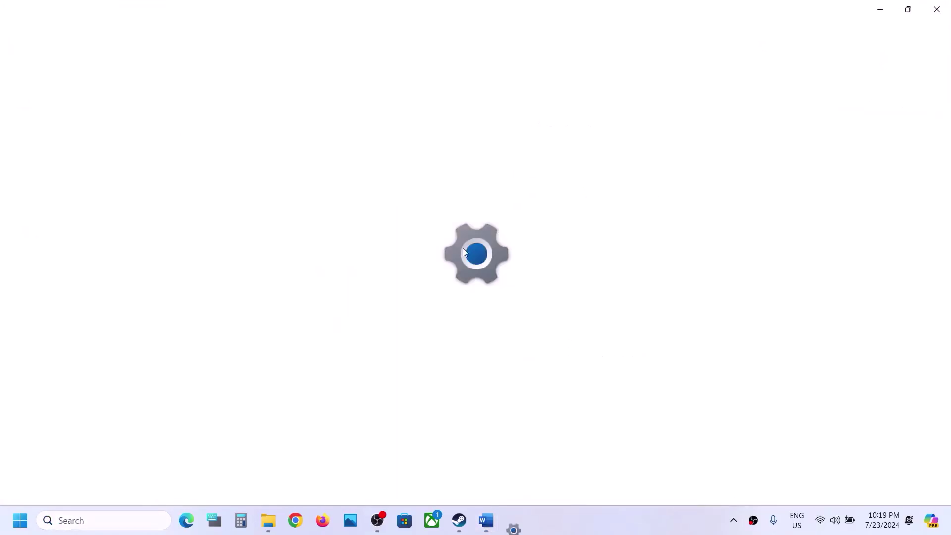
Browse for a desktop app to add and open the folder C:\Program Files (x86)\Steam\steamapps\common\F1 Manager 2024
click(287, 221)
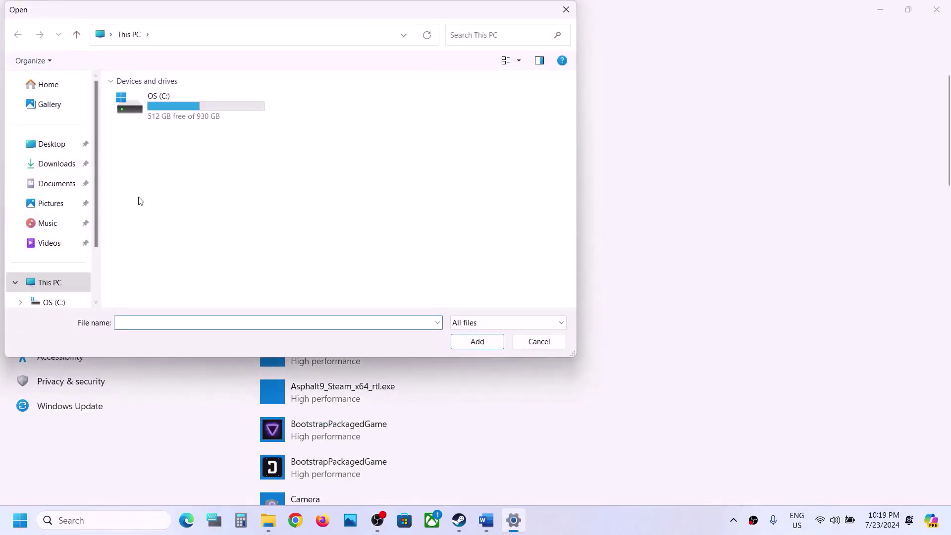
double_click(178, 114)
scroll(179, 198, down, 3)
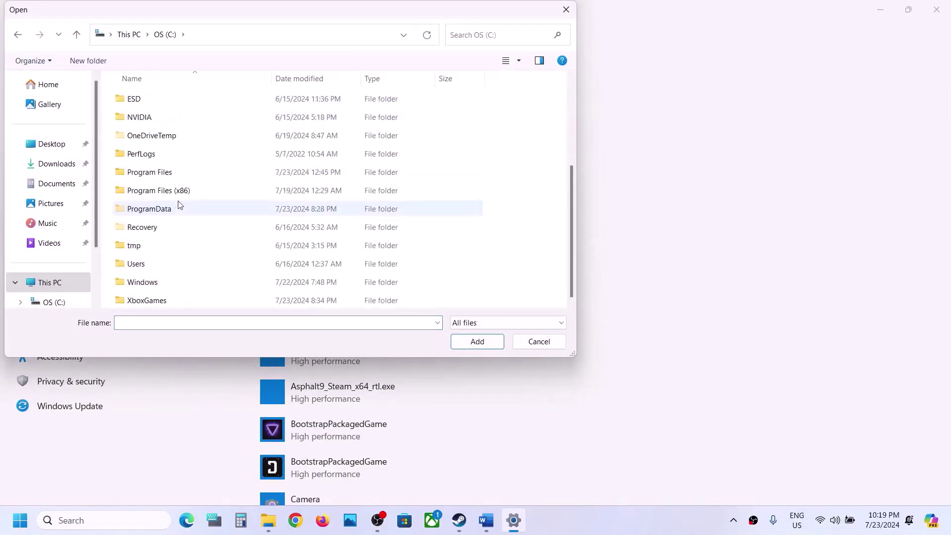
double_click(161, 191)
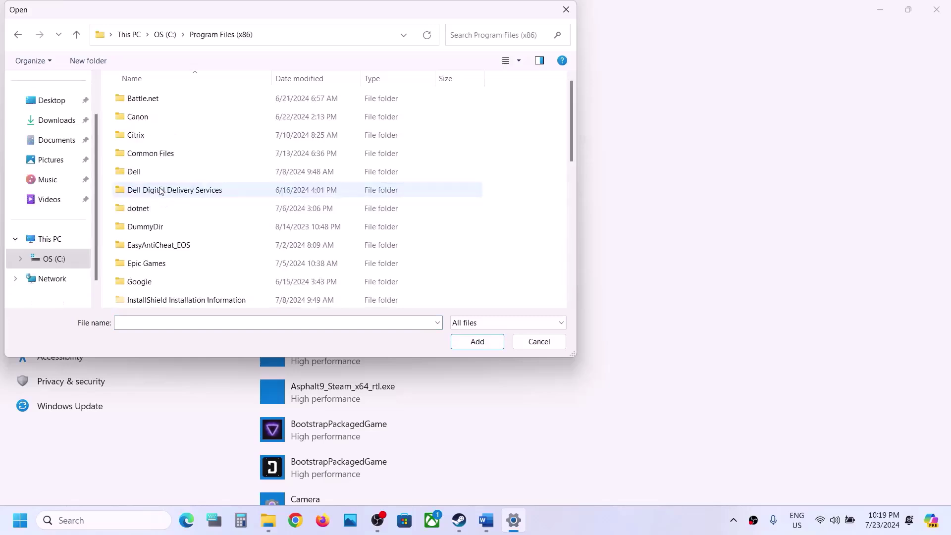
scroll(140, 159, down, 5)
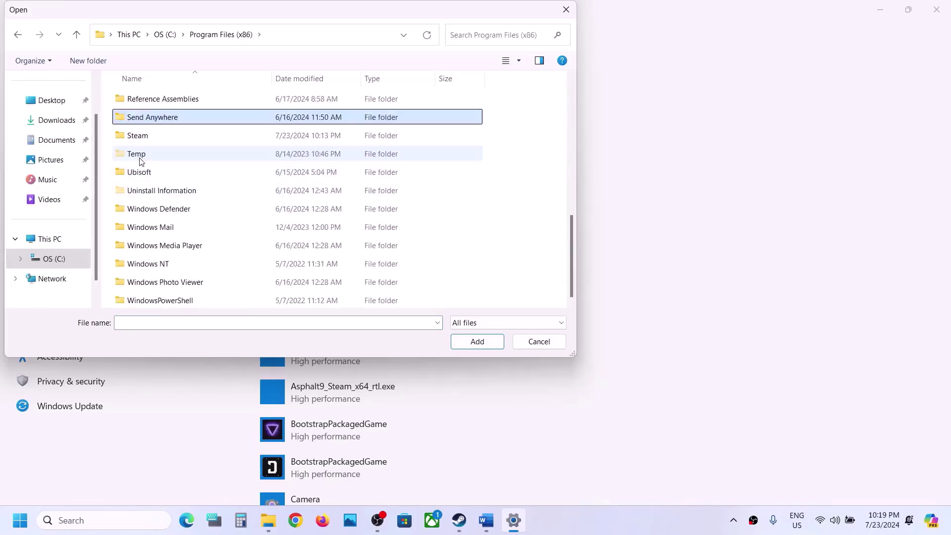
double_click(142, 139)
key(s)
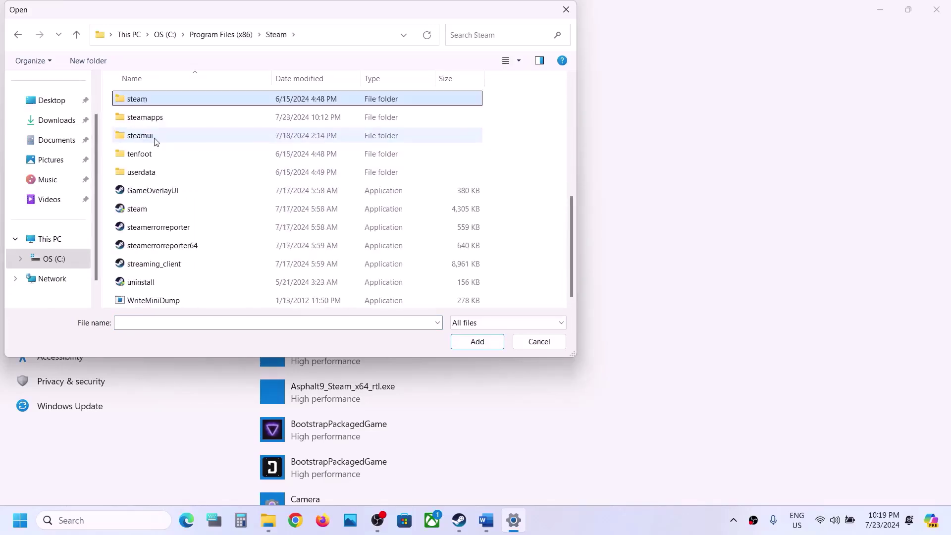
double_click(153, 119)
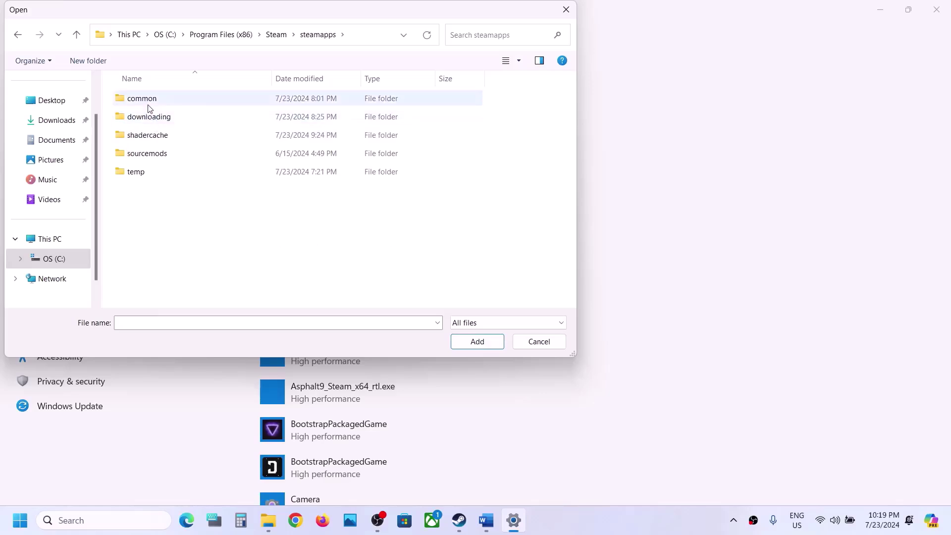
click(149, 105)
double_click(150, 105)
double_click(145, 99)
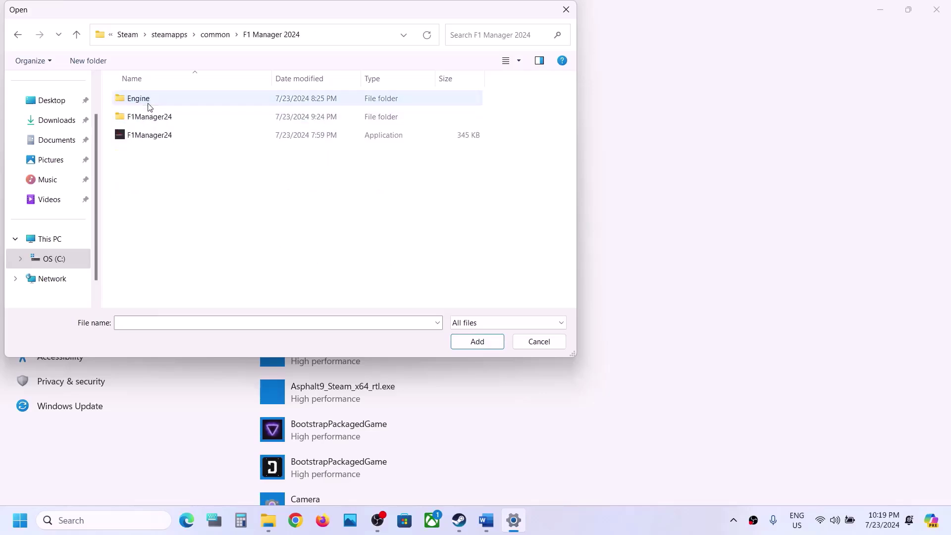
Add the F1Manager24 application from the game's main folder and save its graphics preference as High performance
click(163, 135)
click(478, 341)
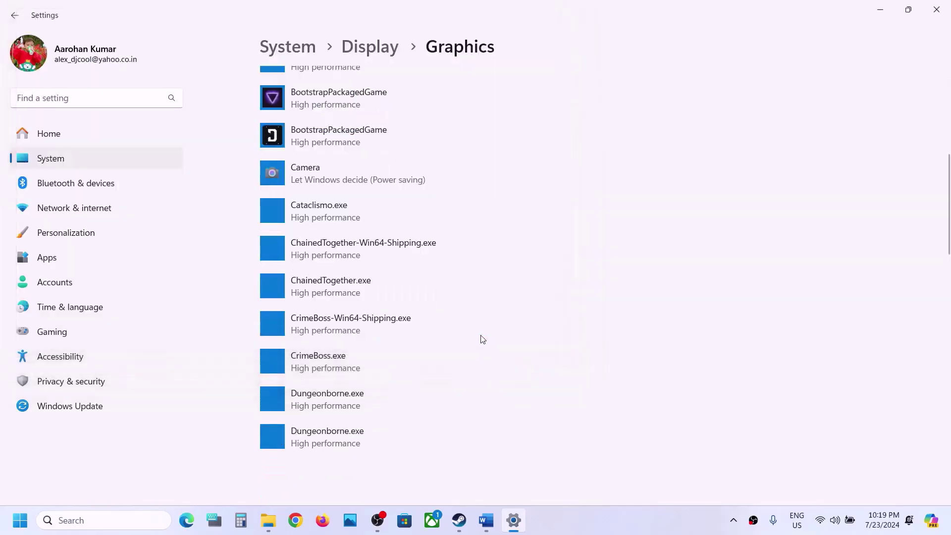
click(430, 372)
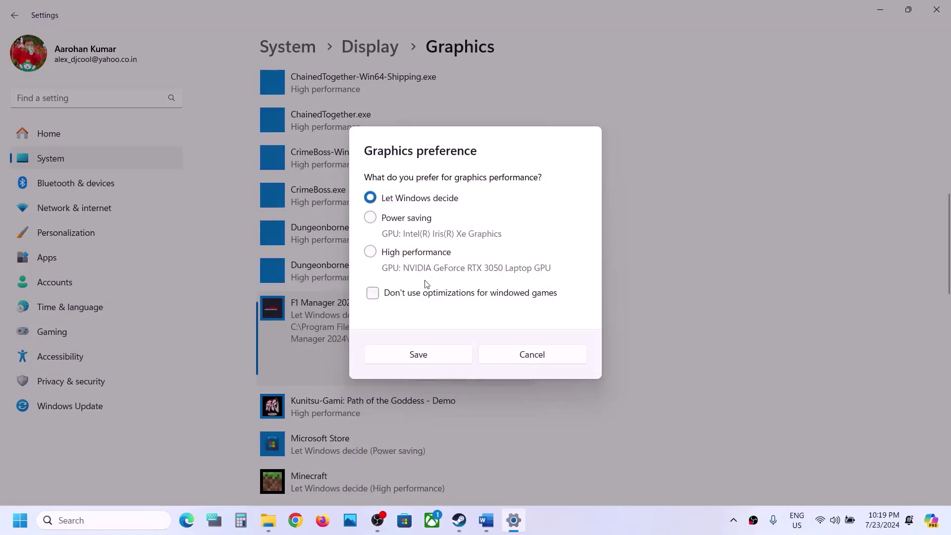
click(401, 251)
click(436, 358)
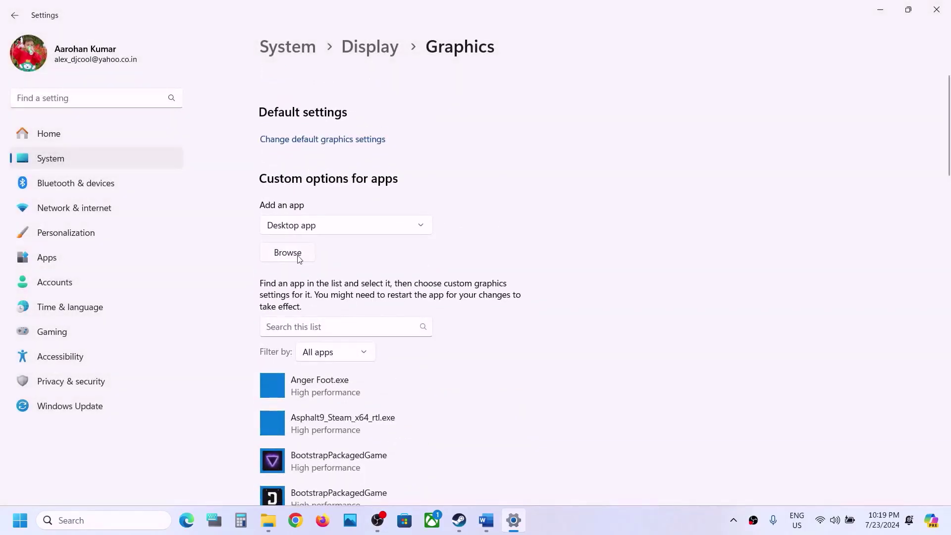
Add the second F1Manager24 application from the F1Manager24\Binaries\Win64 subfolder to the custom graphics apps
click(287, 253)
click(161, 115)
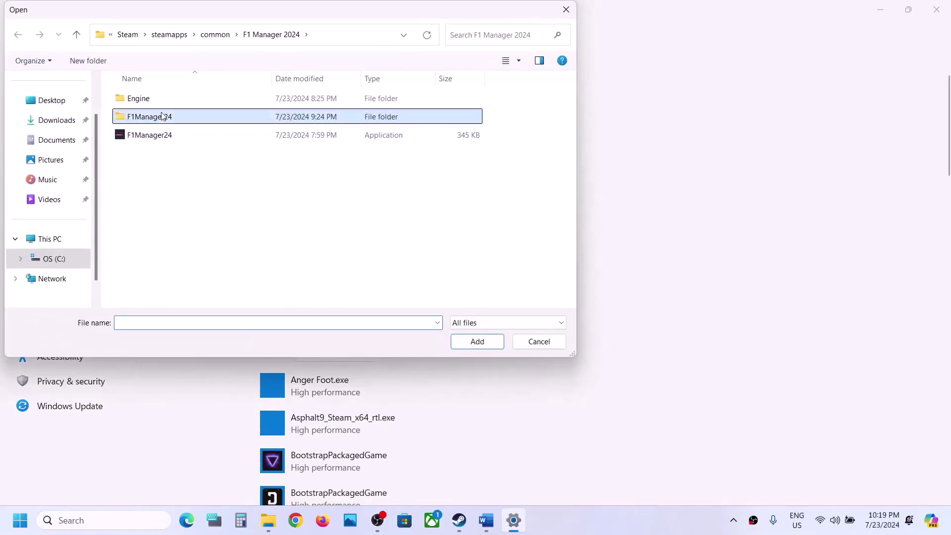
double_click(162, 116)
double_click(159, 99)
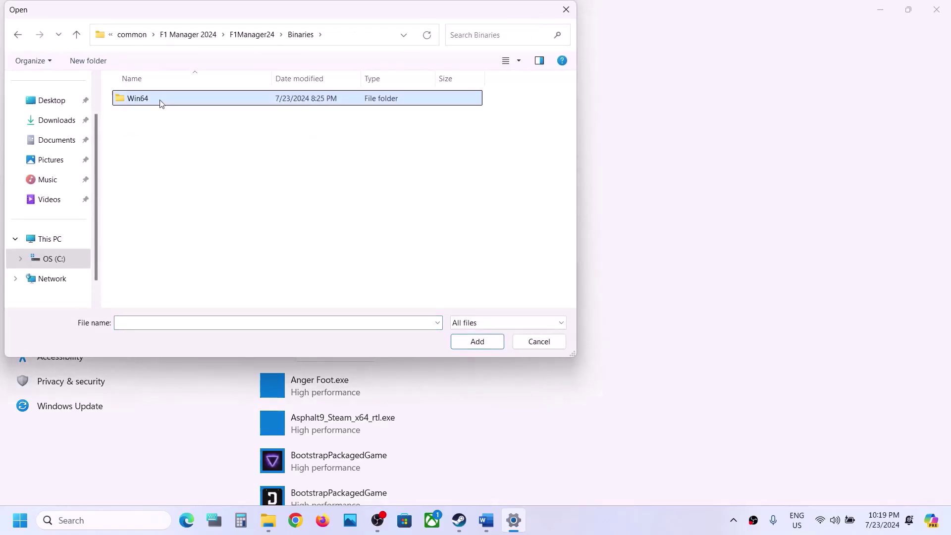
double_click(160, 100)
click(161, 117)
click(484, 345)
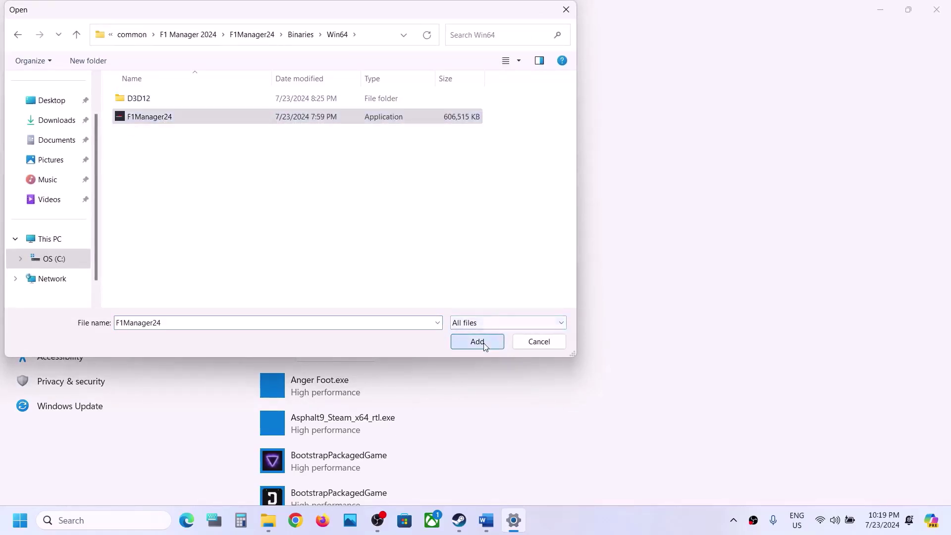
Set the graphics preference of the Win64 F1 Manager 2024 entry to High performance and save it
click(437, 346)
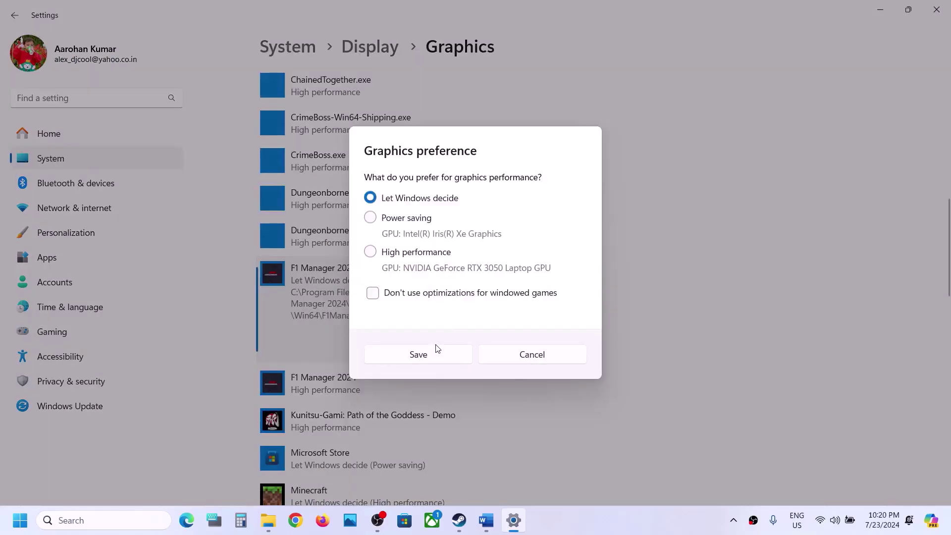
click(410, 257)
click(431, 360)
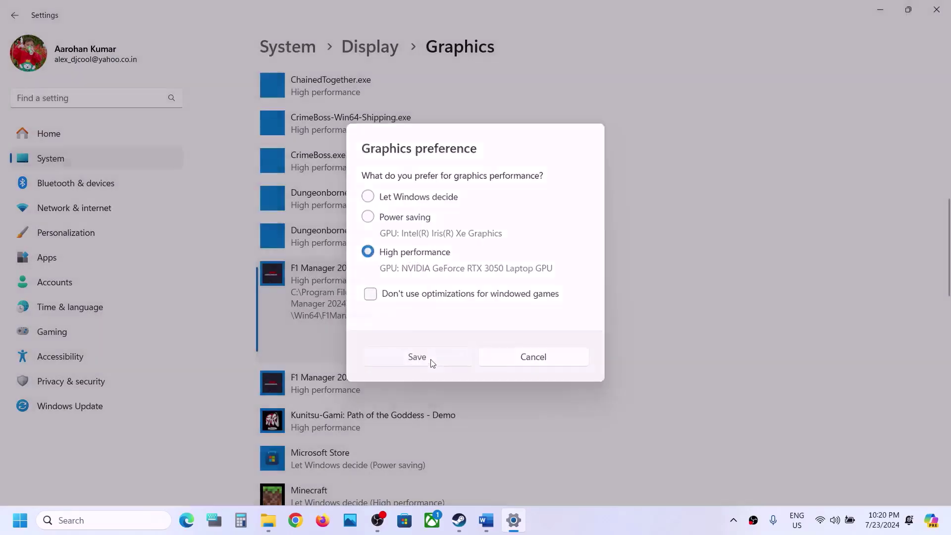
Switch to the Word guide and highlight "Verify the game files" in Step 8
click(461, 521)
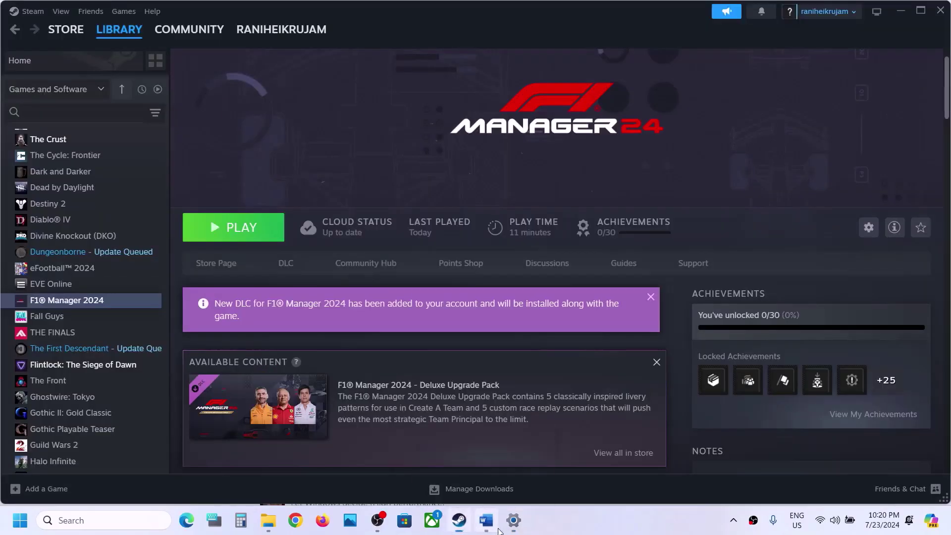
click(487, 520)
scroll(347, 298, down, 3)
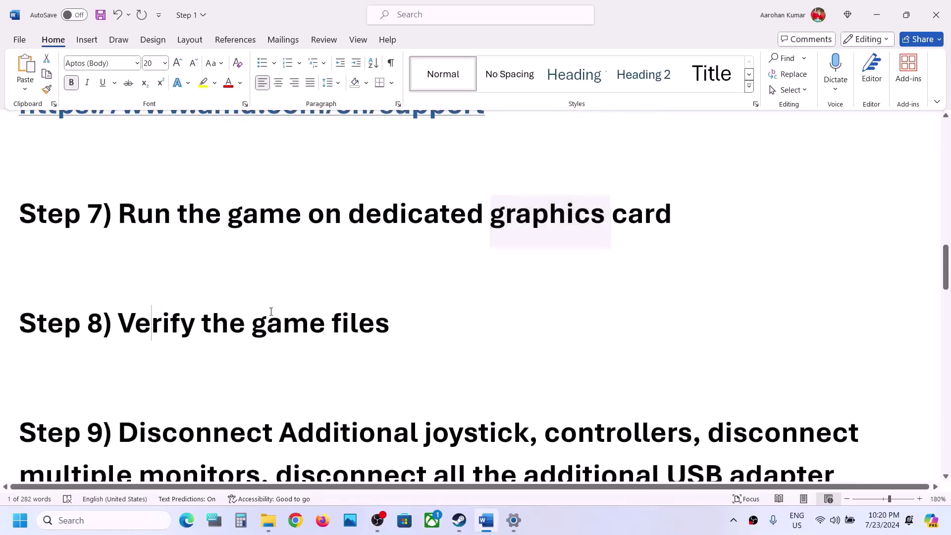
drag(119, 323, 390, 324)
Switch to Steam and verify the integrity of the F1 Manager 2024 game files from the game's properties
key(alt+Tab)
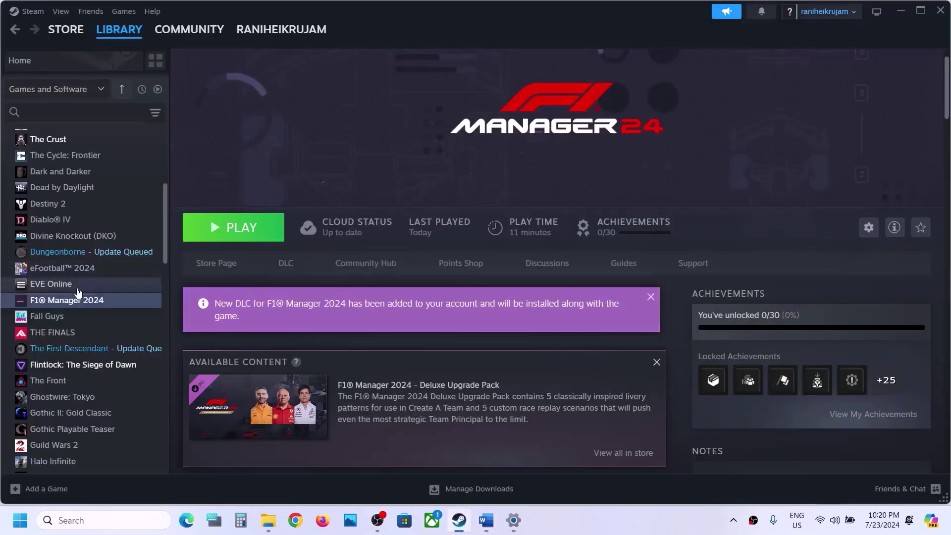
right_click(64, 303)
click(96, 394)
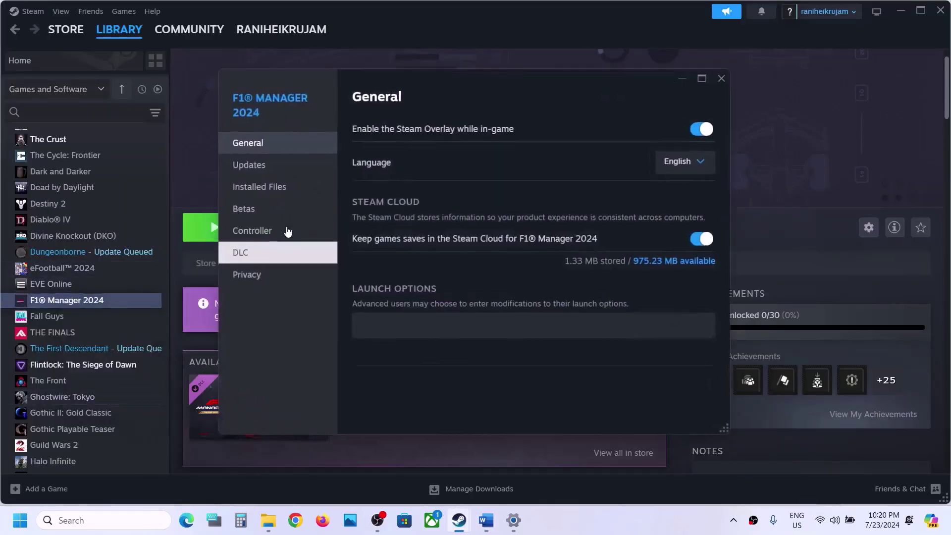
click(256, 187)
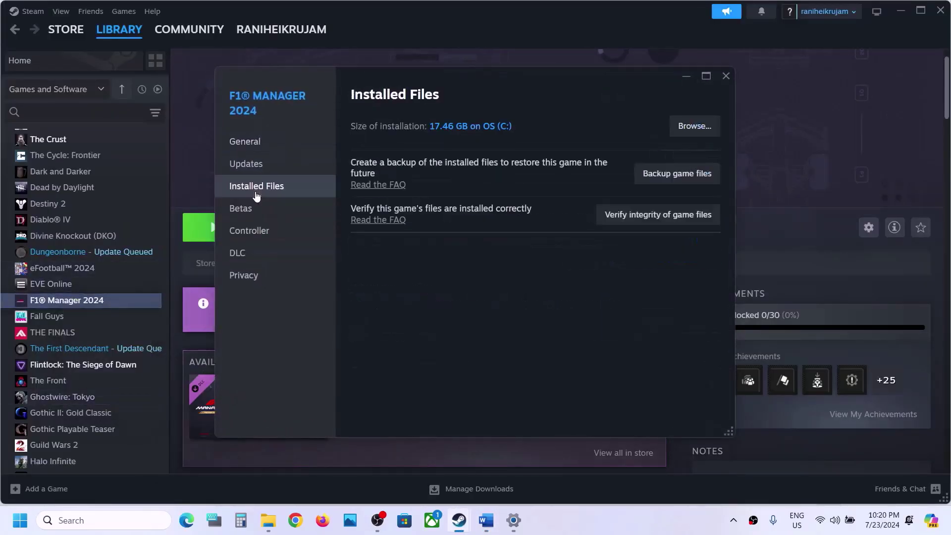
click(664, 219)
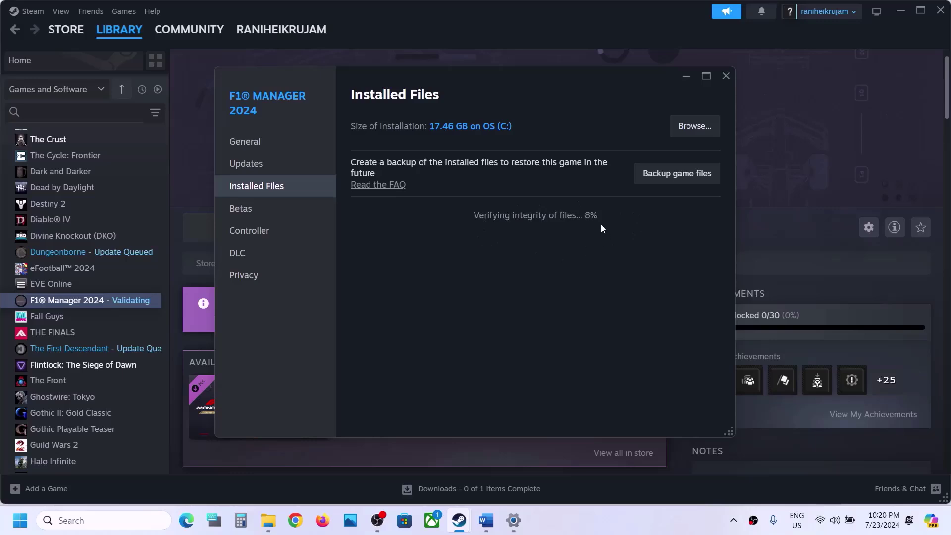
Return to the Word guide and read Step 9 on disconnecting controllers, monitors and USB adapters, highlighting through "disable Steam Overlay"
click(486, 521)
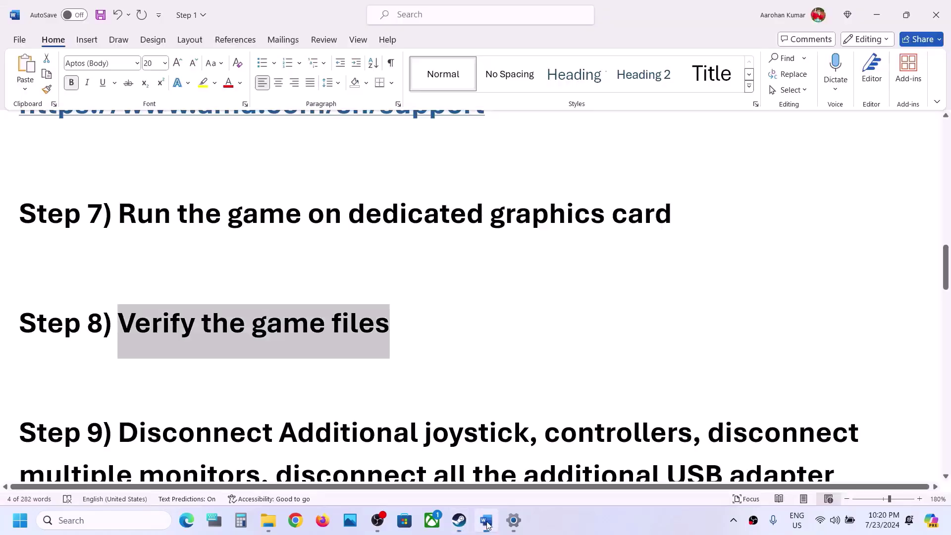
scroll(361, 347, down, 5)
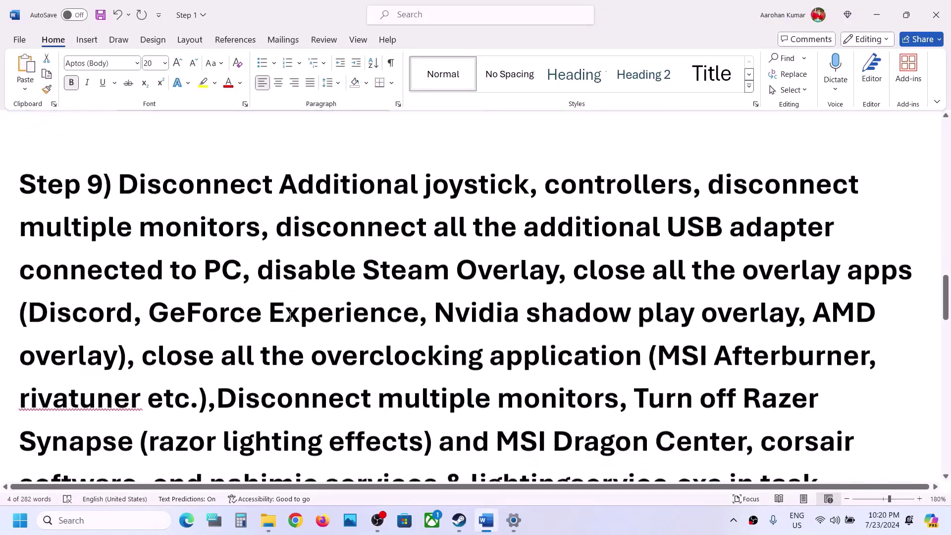
drag(124, 187, 629, 179)
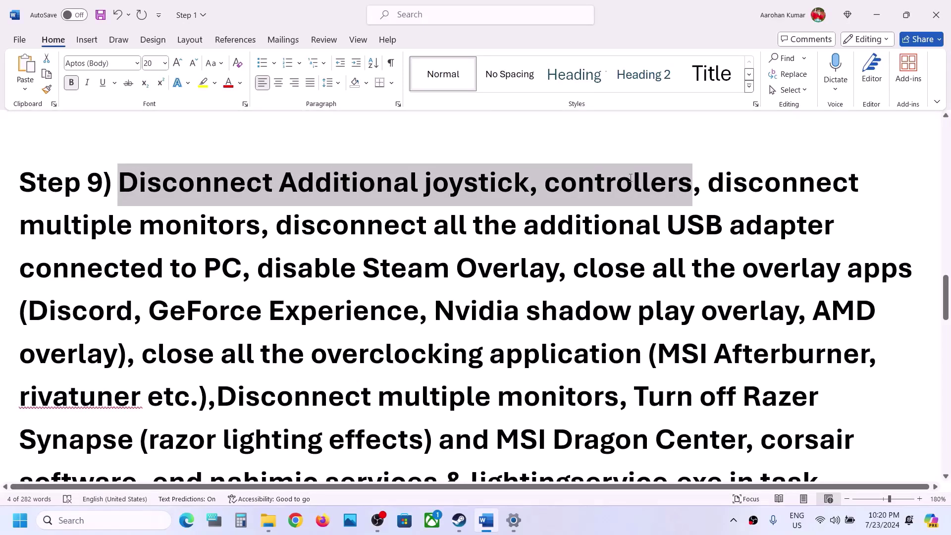
drag(630, 178, 631, 179)
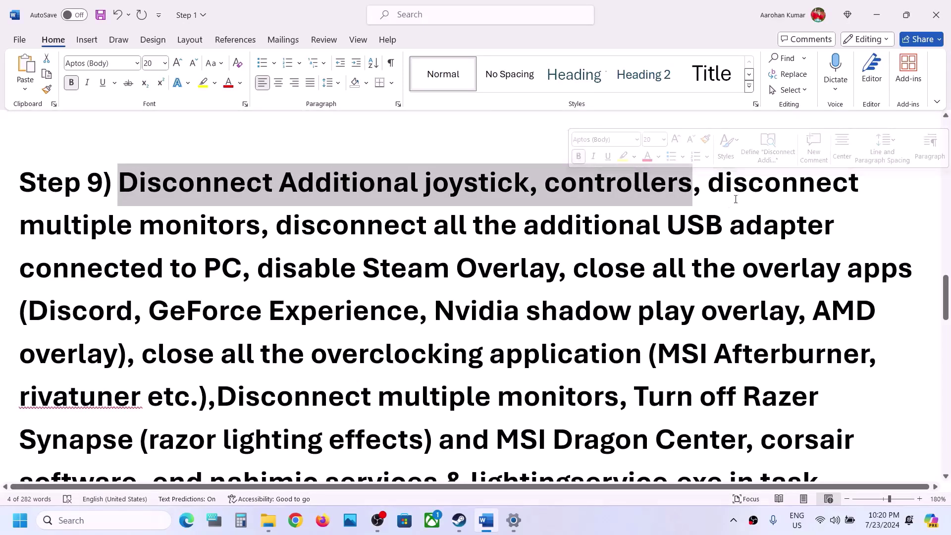
drag(710, 185, 221, 251)
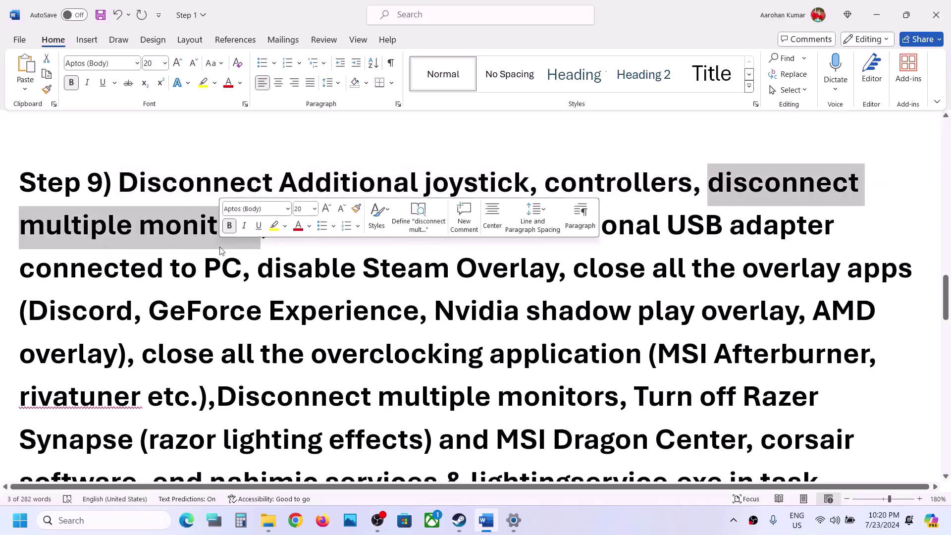
click(276, 264)
drag(403, 220, 778, 234)
drag(594, 236, 238, 278)
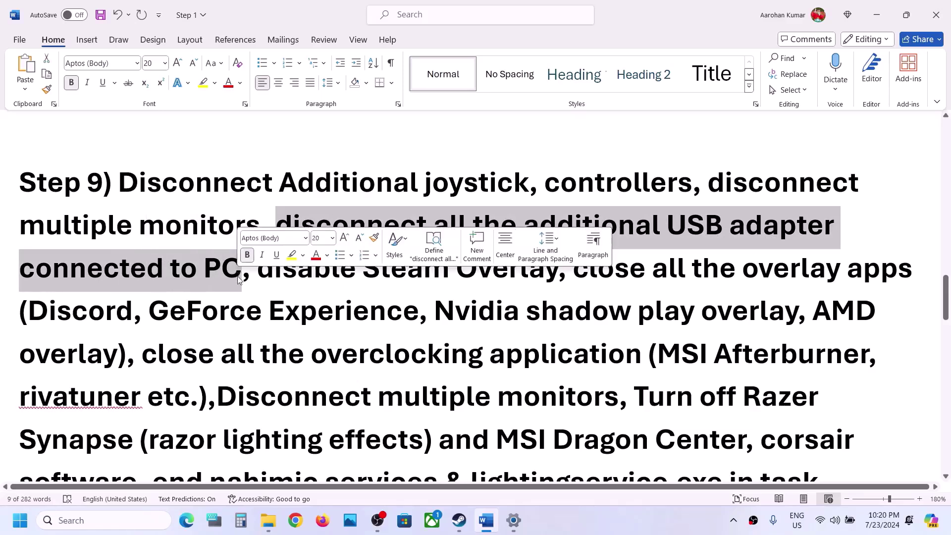
click(728, 228)
drag(525, 227, 223, 270)
click(231, 269)
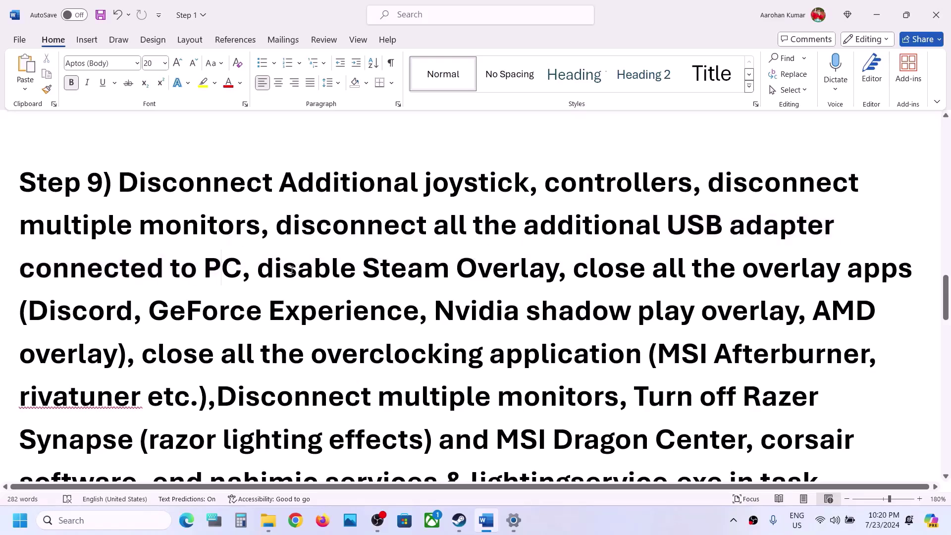
drag(258, 269, 566, 270)
Switch to Steam, turn off the in-game Steam Overlay in the F1 Manager 2024 properties and close them
click(459, 520)
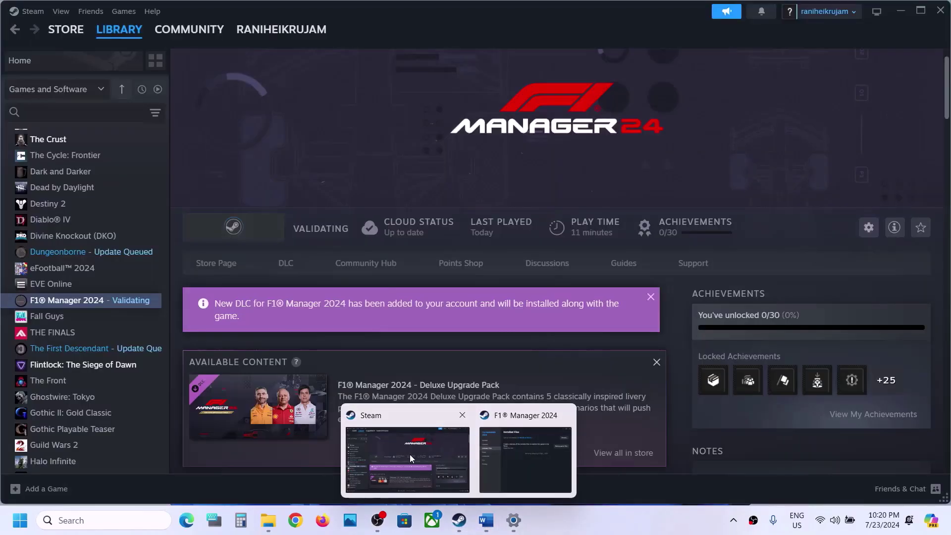
click(409, 453)
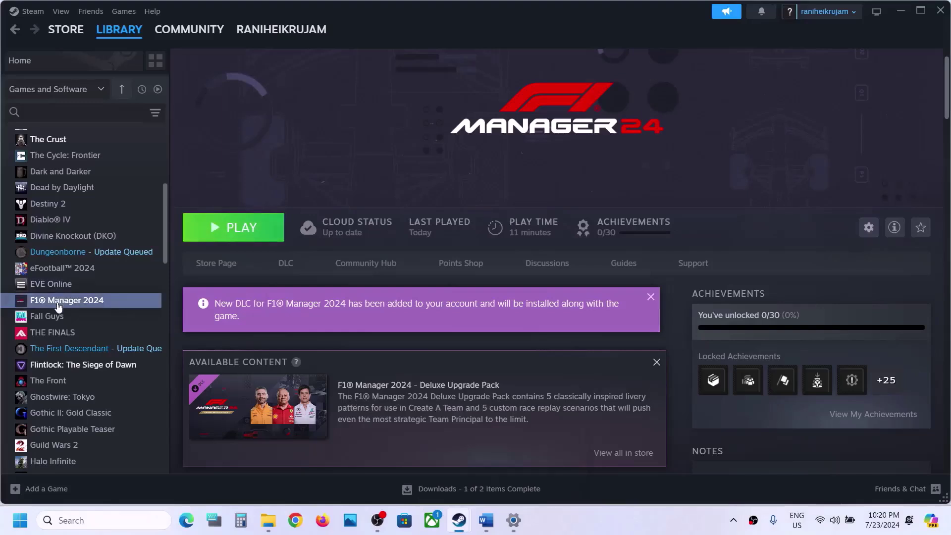
right_click(63, 302)
click(92, 398)
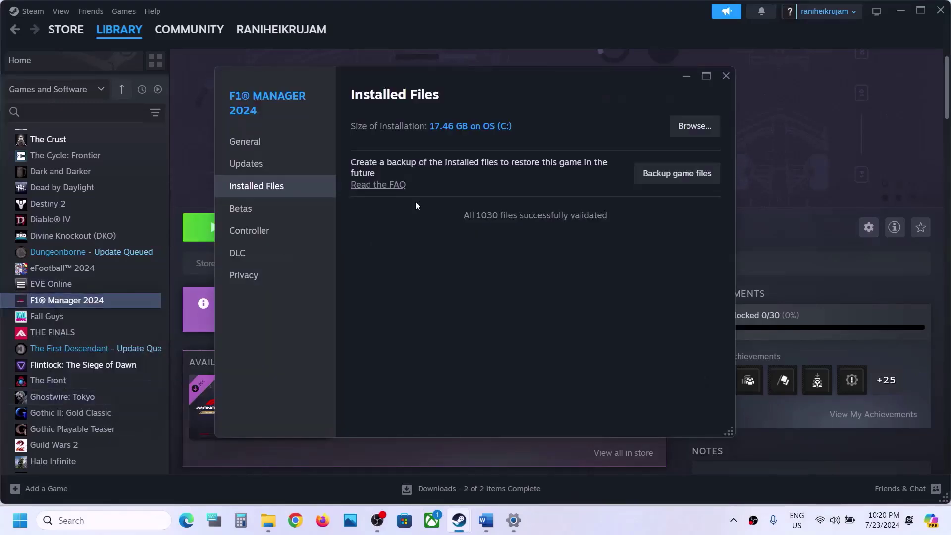
click(274, 147)
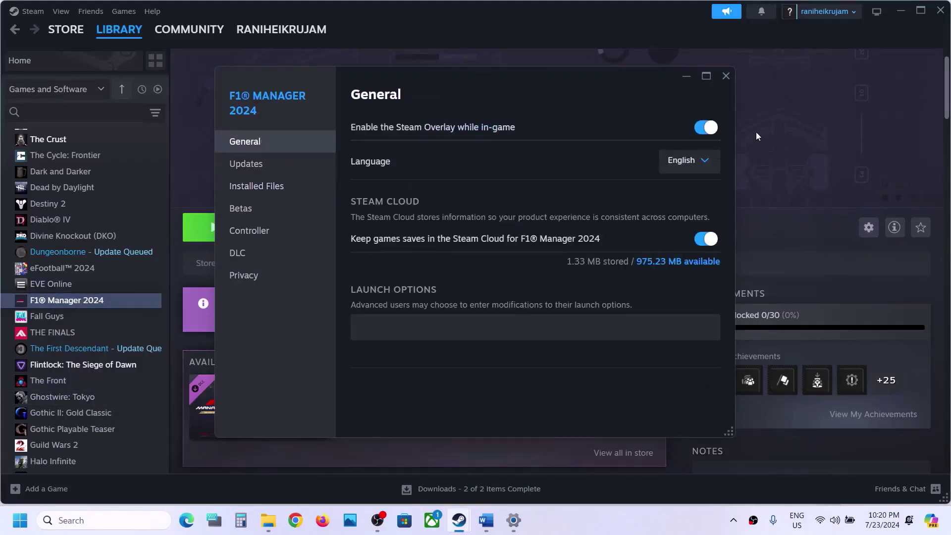
click(702, 130)
click(726, 76)
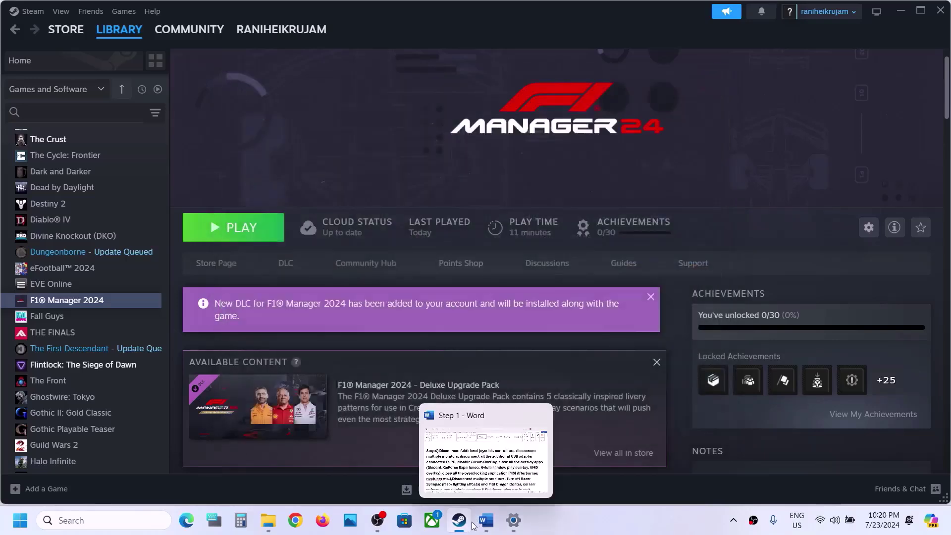
Switch to the Word guide and highlight "Discord", "GeForce Experience" and "close all the overlay apps" in Step 9
click(487, 518)
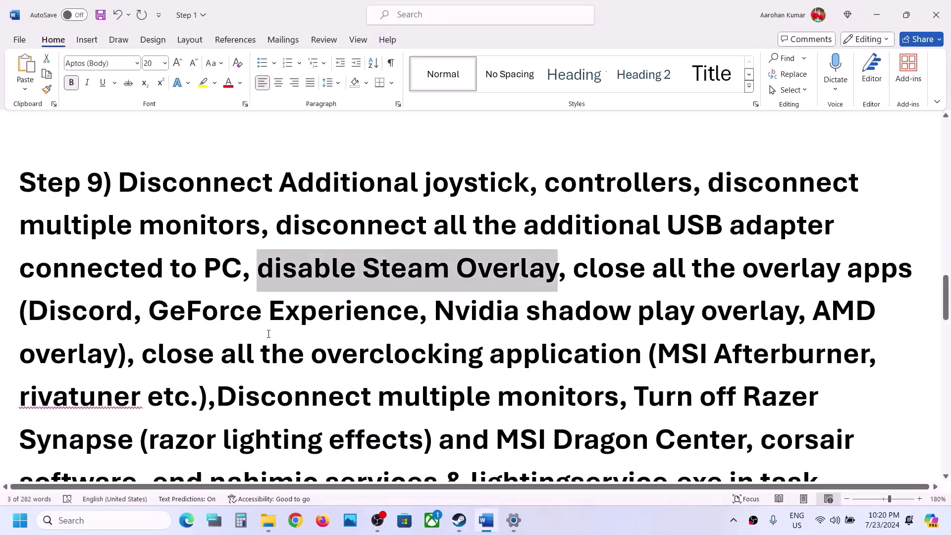
double_click(41, 312)
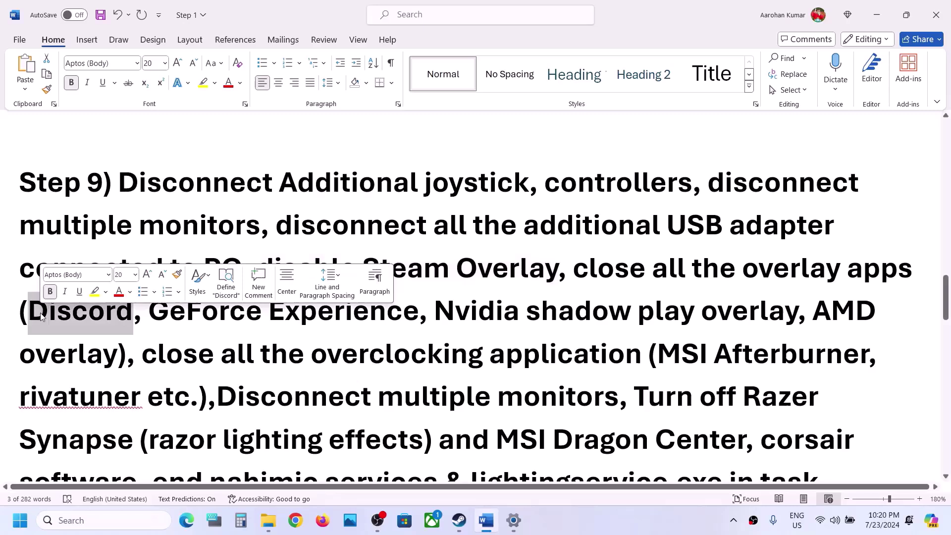
click(84, 322)
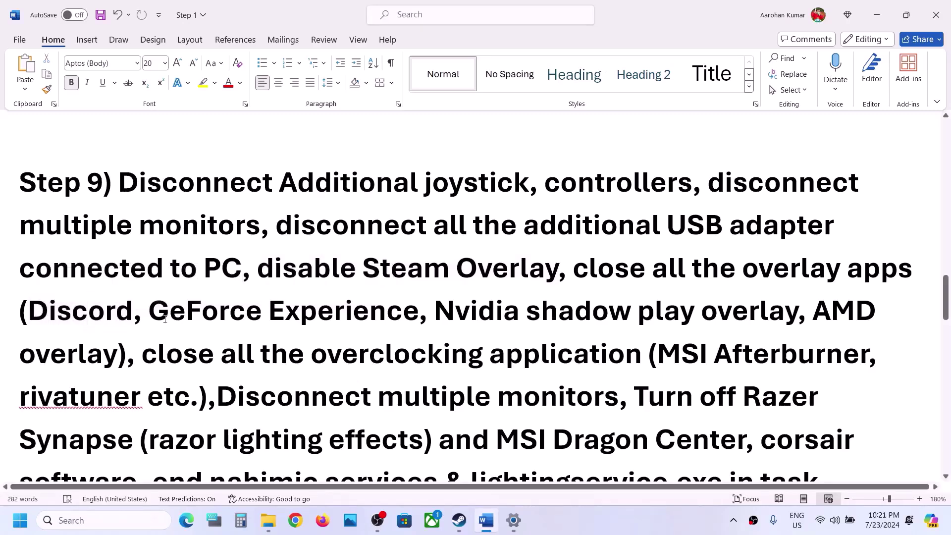
drag(148, 315, 419, 315)
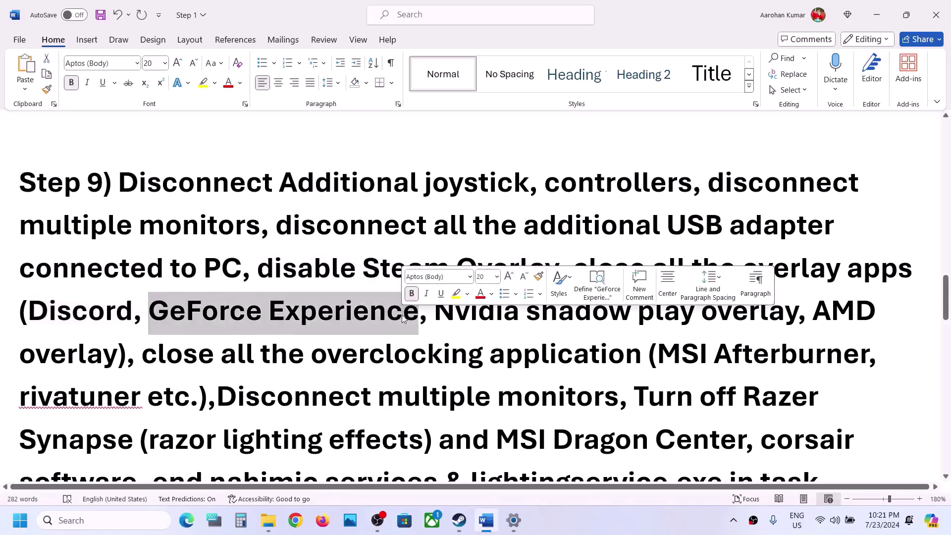
click(216, 322)
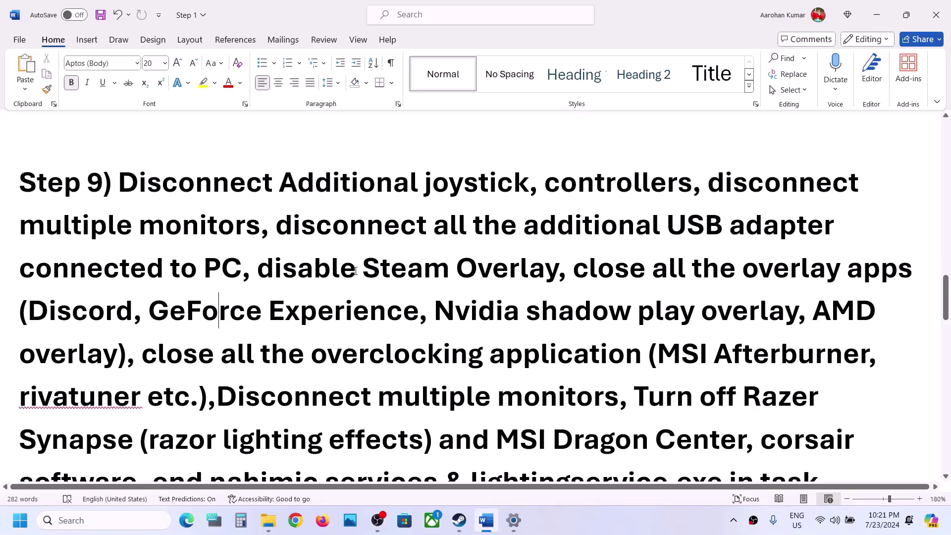
drag(582, 265, 890, 281)
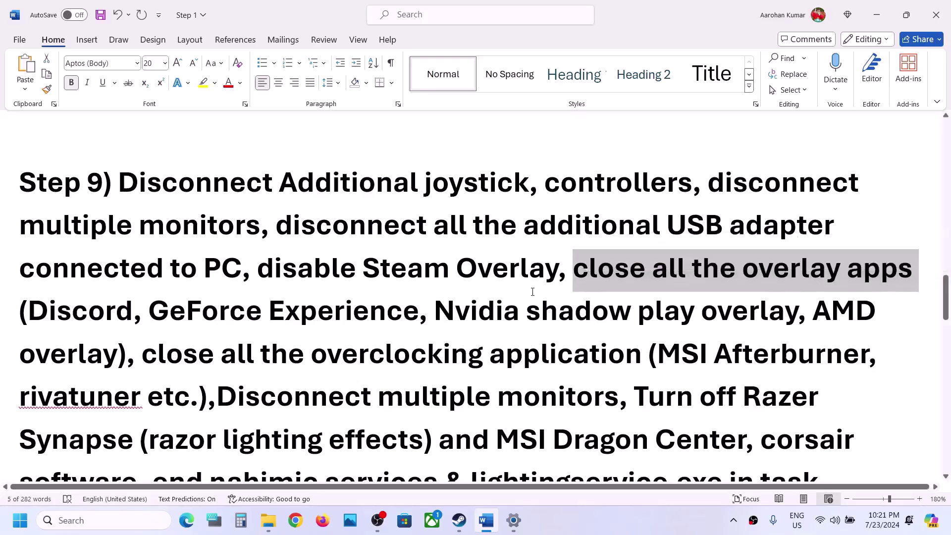
Read on in Step 9, highlighting "overclocking application" and the instruction on disconnecting multiple monitors
scroll(187, 260, down, 2)
drag(146, 252, 166, 283)
click(167, 282)
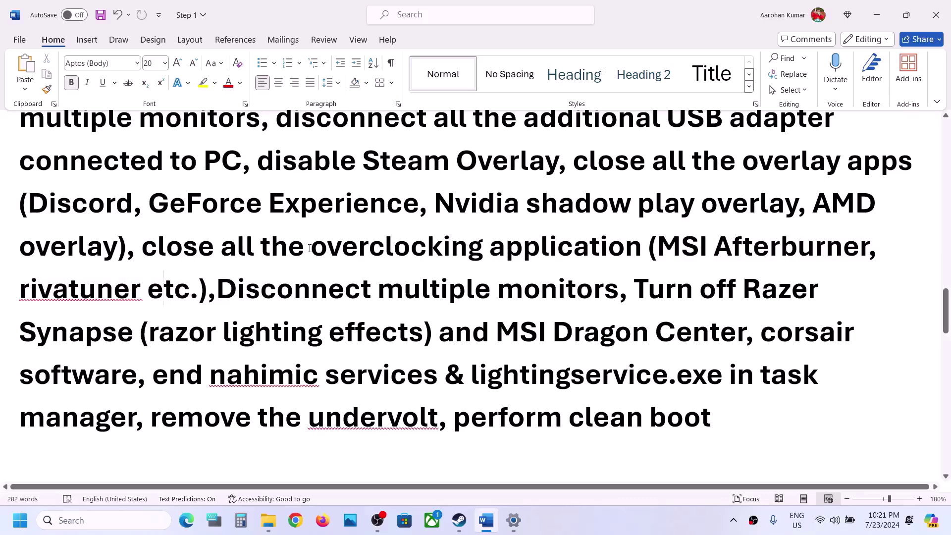
drag(310, 248, 647, 247)
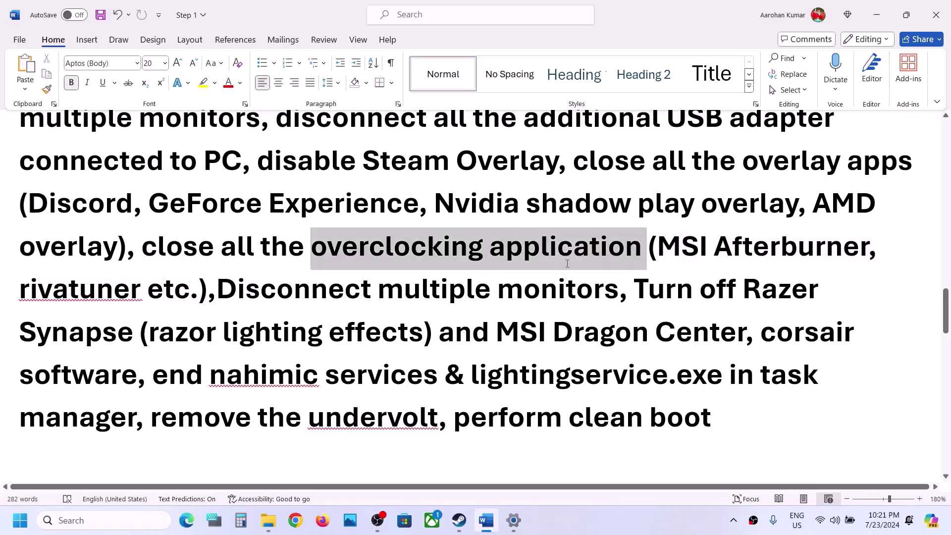
double_click(149, 246)
click(385, 247)
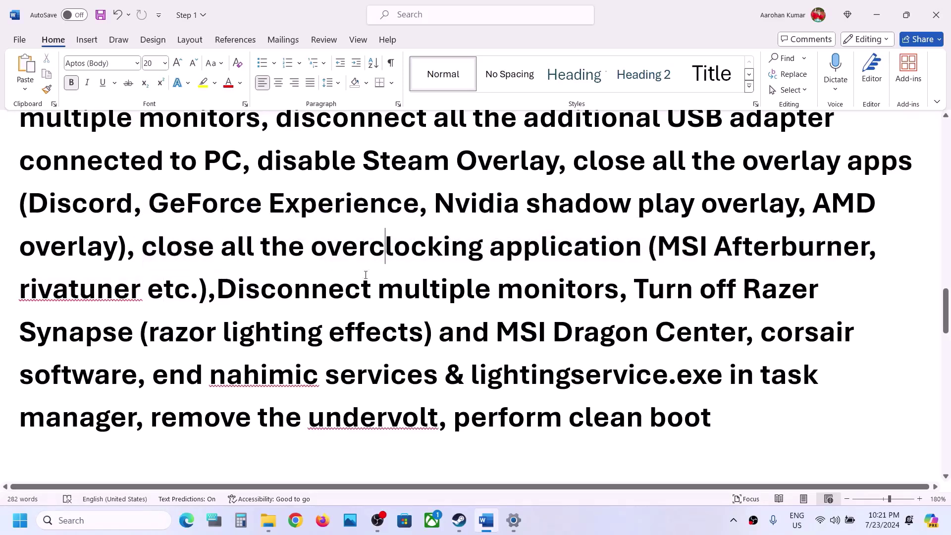
drag(378, 292, 460, 309)
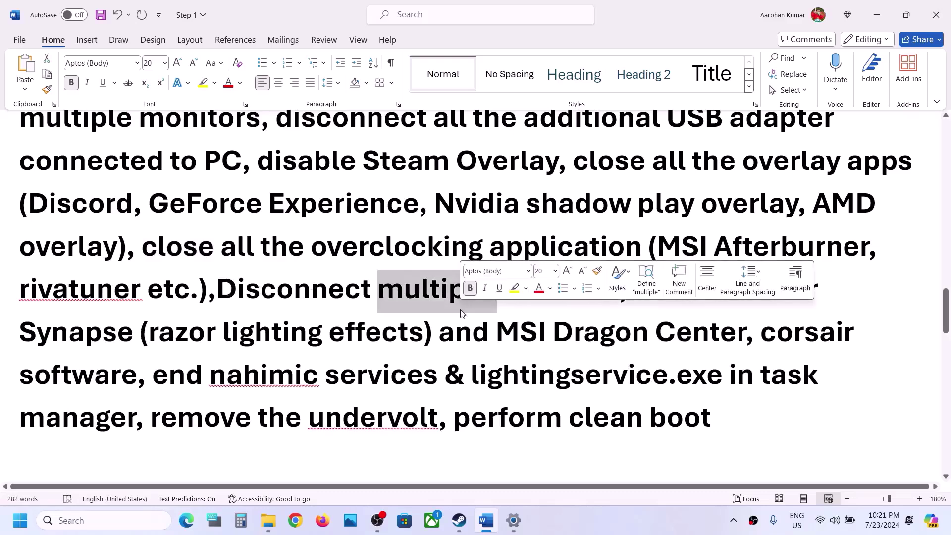
click(698, 332)
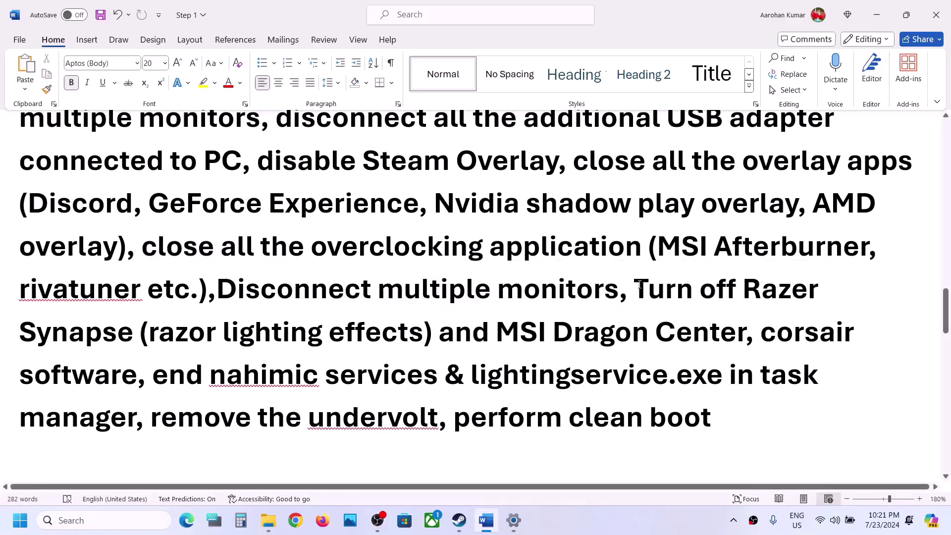
Highlight the rest of Step 9, from turning off Razer Synapse and similar software through "perform clean boot"
drag(635, 290, 149, 372)
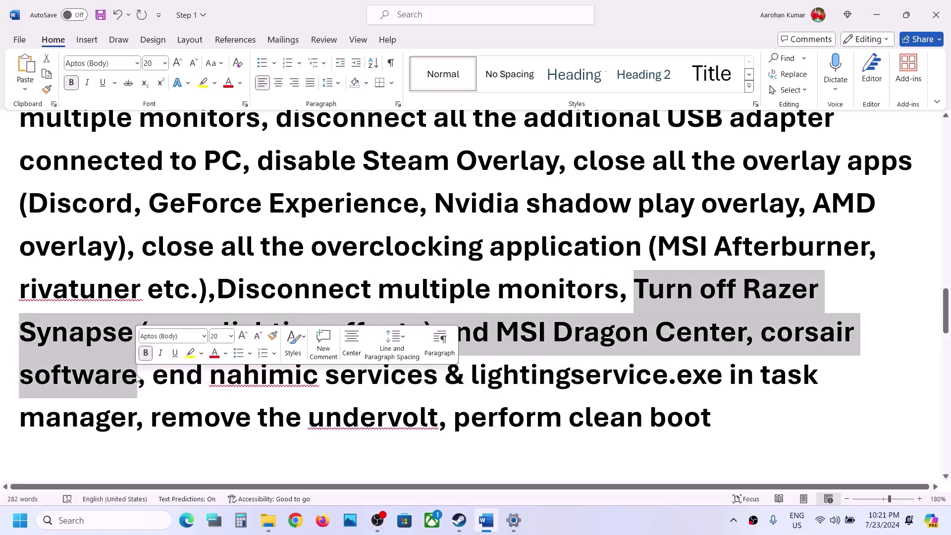
drag(135, 421, 635, 291)
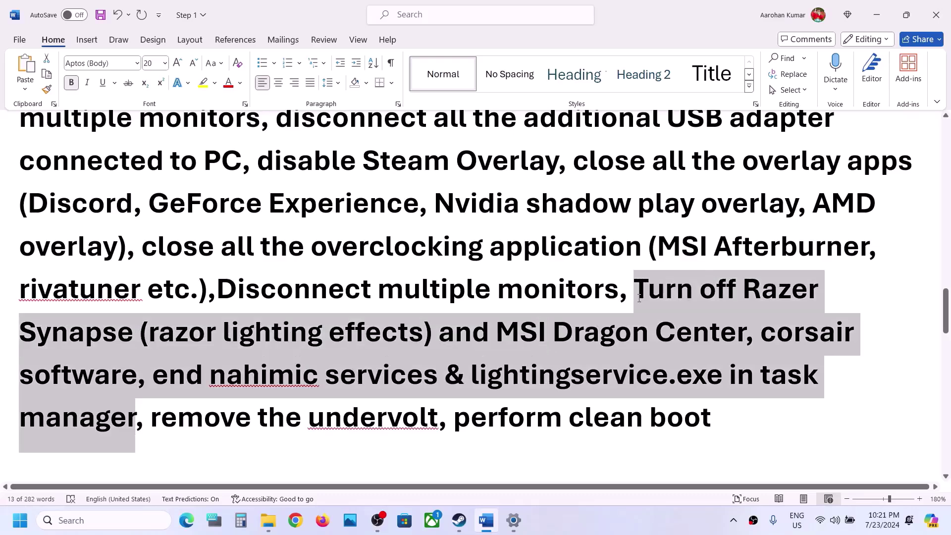
click(461, 525)
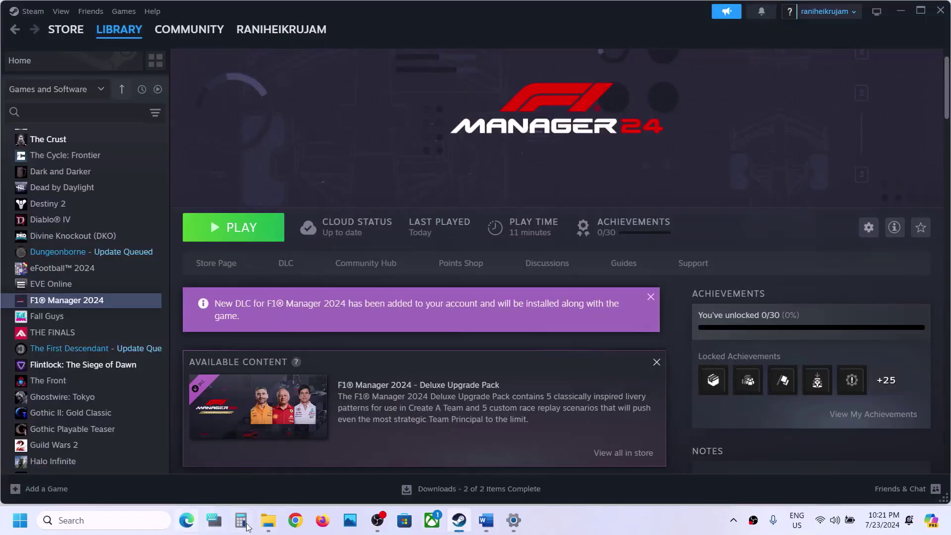
click(497, 529)
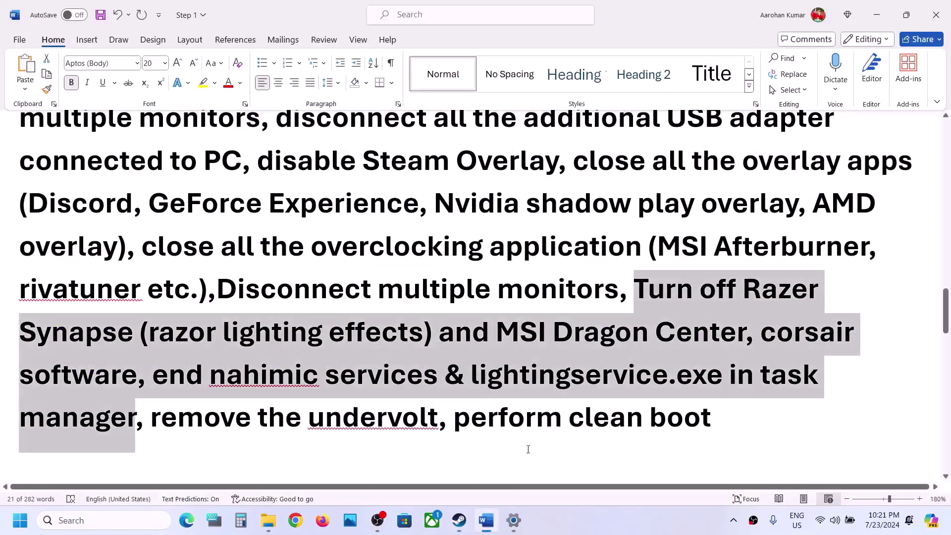
click(666, 461)
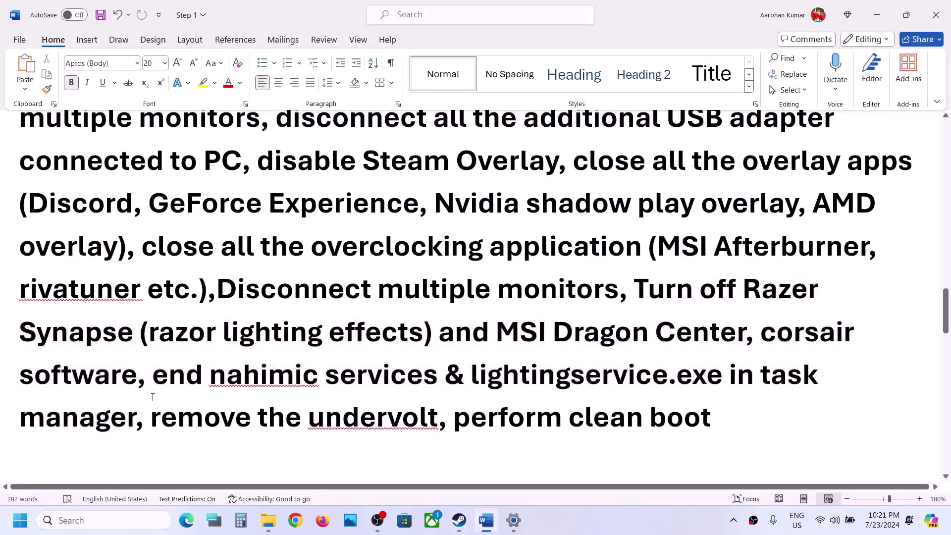
drag(157, 413, 711, 420)
right_click(402, 419)
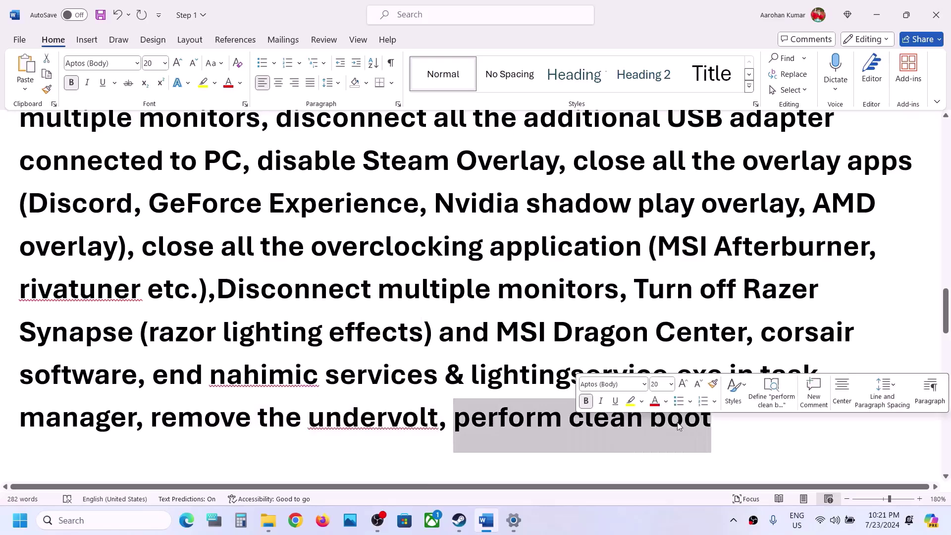
Open System Configuration from a Windows search, hide all Microsoft services in the services list and accept the settings
click(150, 517)
text(system)
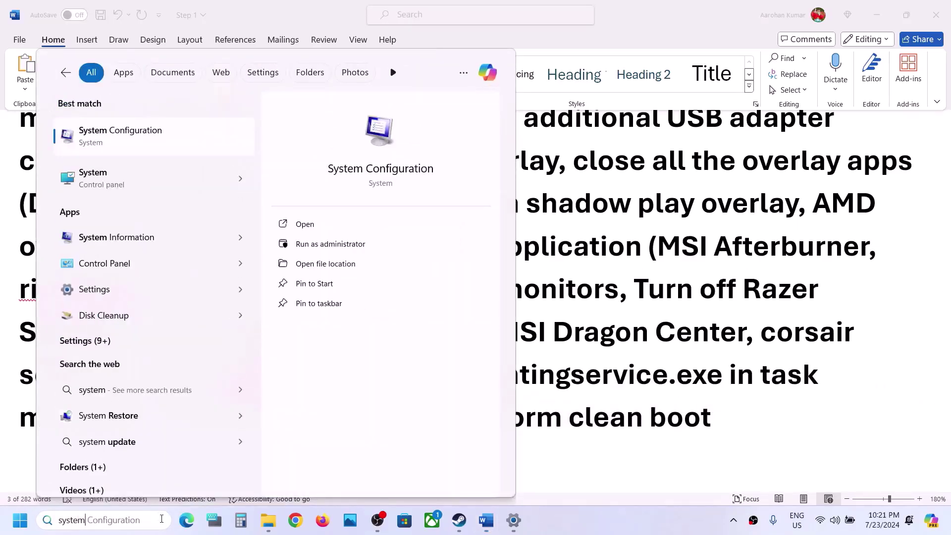
key(Right)
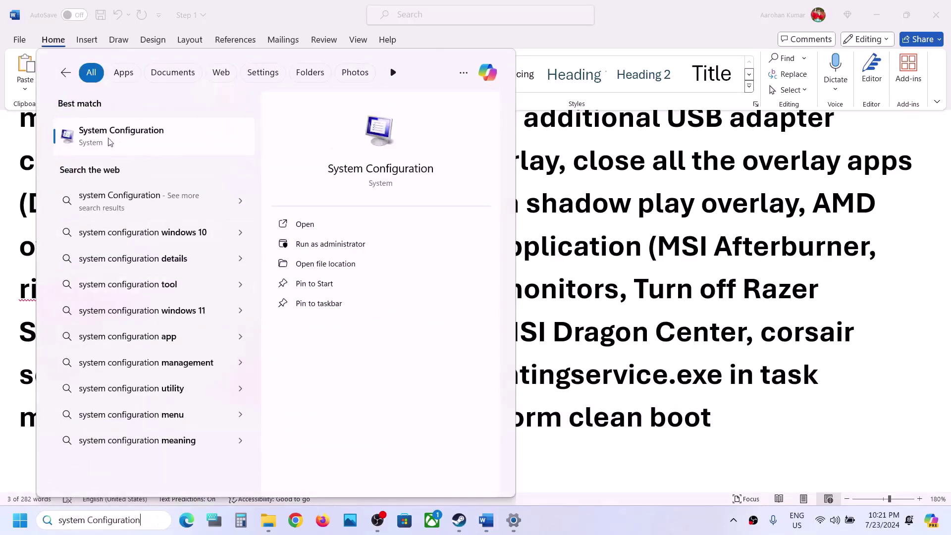
click(120, 138)
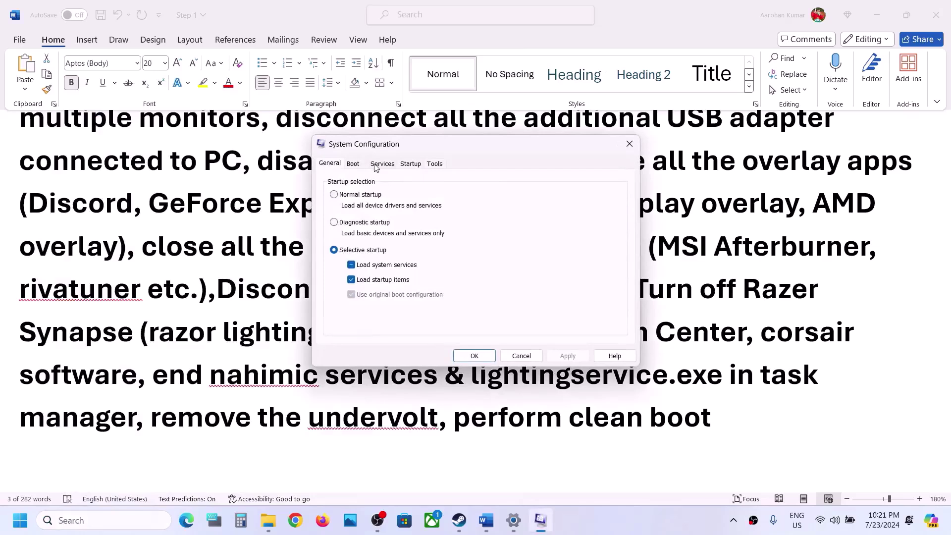
click(375, 165)
click(327, 334)
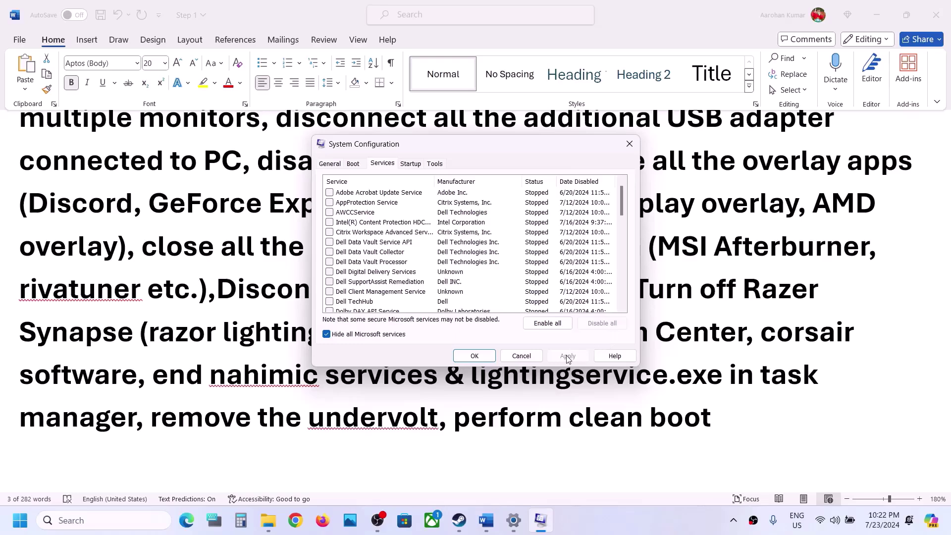
click(481, 355)
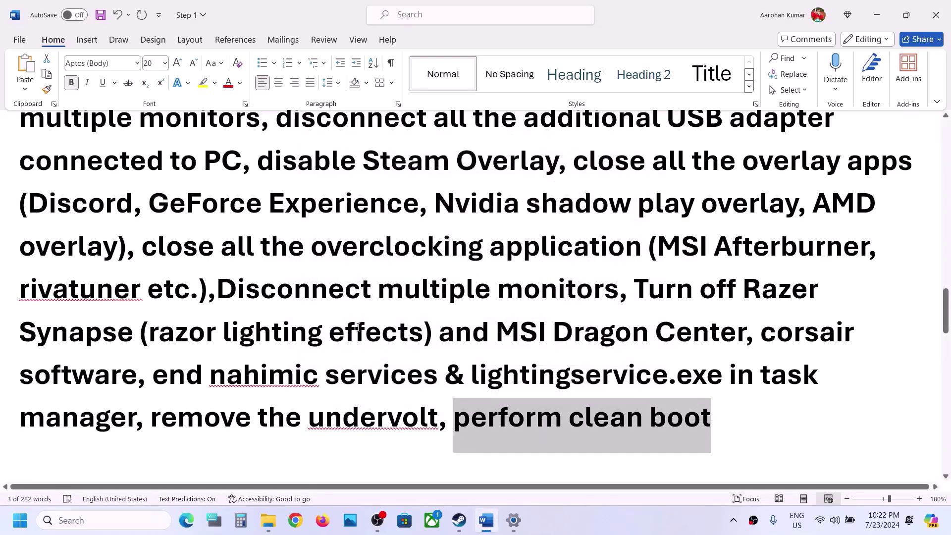
Go to Step 10 of the Word guide on increasing virtual memory and copy "View Advanced system settings"
scroll(358, 327, down, 5)
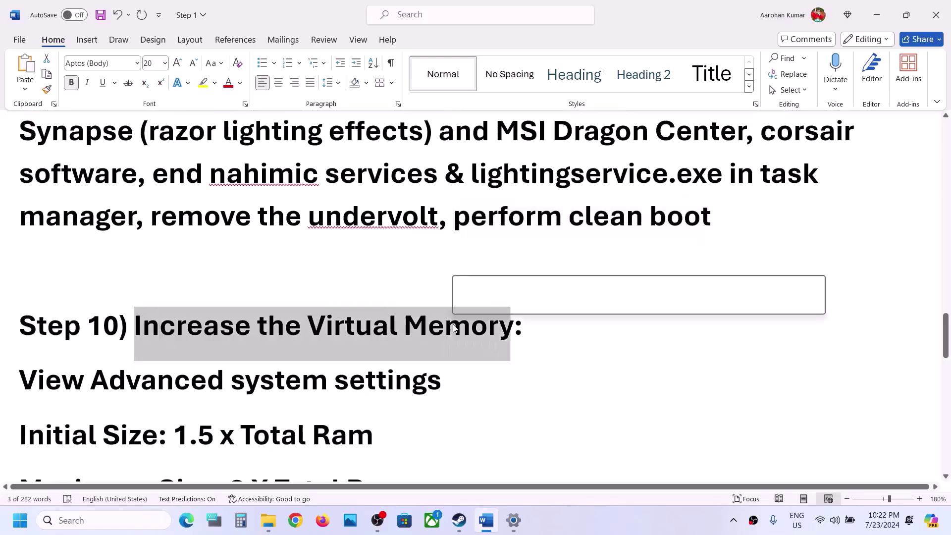
scroll(454, 328, down, 3)
click(628, 516)
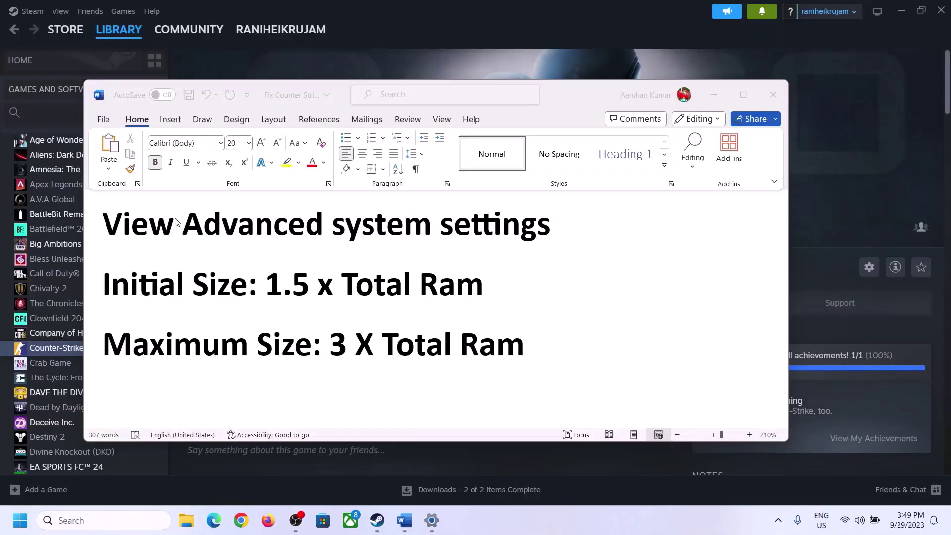
click(142, 231)
drag(110, 227, 534, 230)
key(ctrl+c)
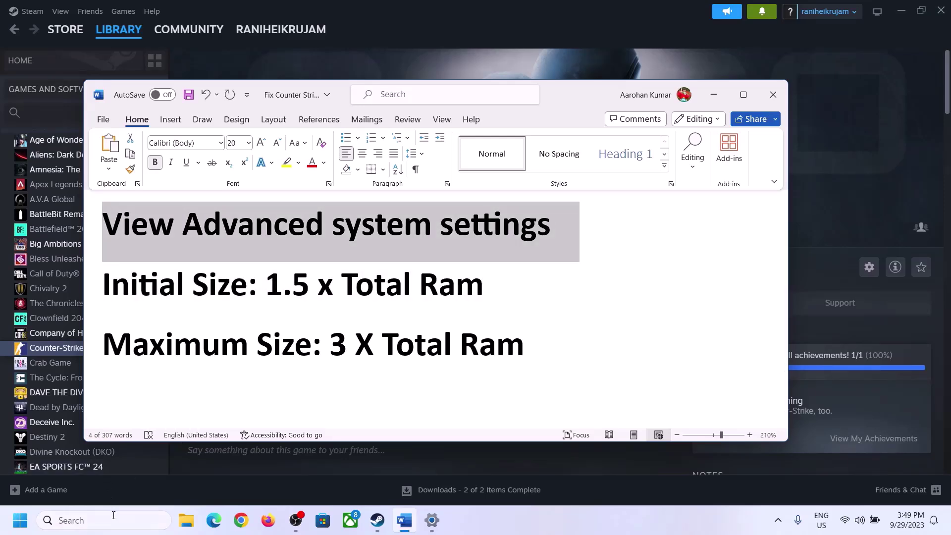
Search Windows for the copied text, open the advanced system settings and bring up the Virtual Memory settings from the performance options
click(112, 520)
key(ctrl+v)
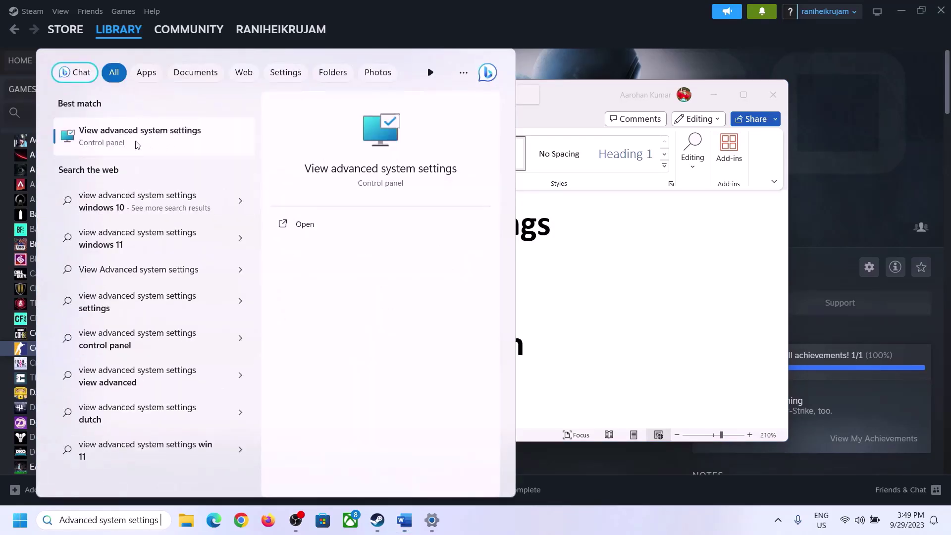
click(135, 141)
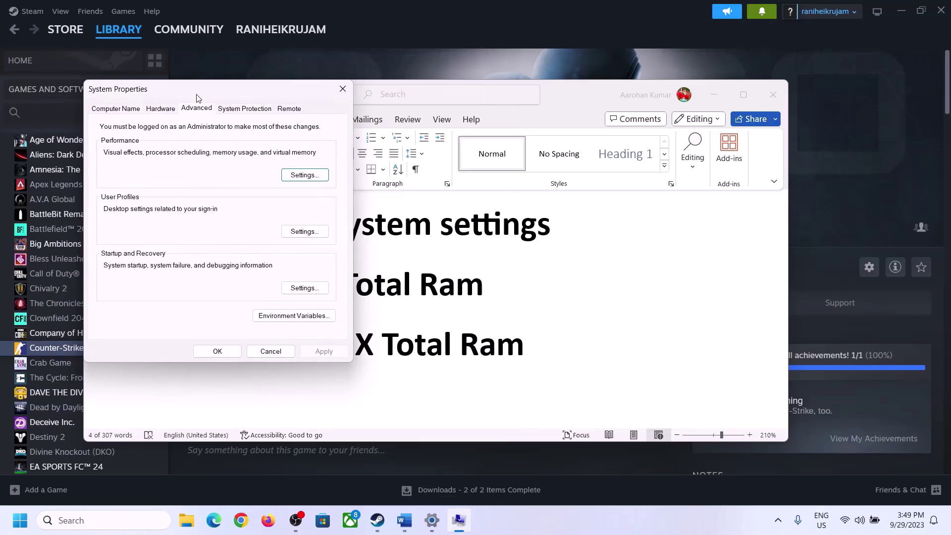
drag(197, 97, 424, 171)
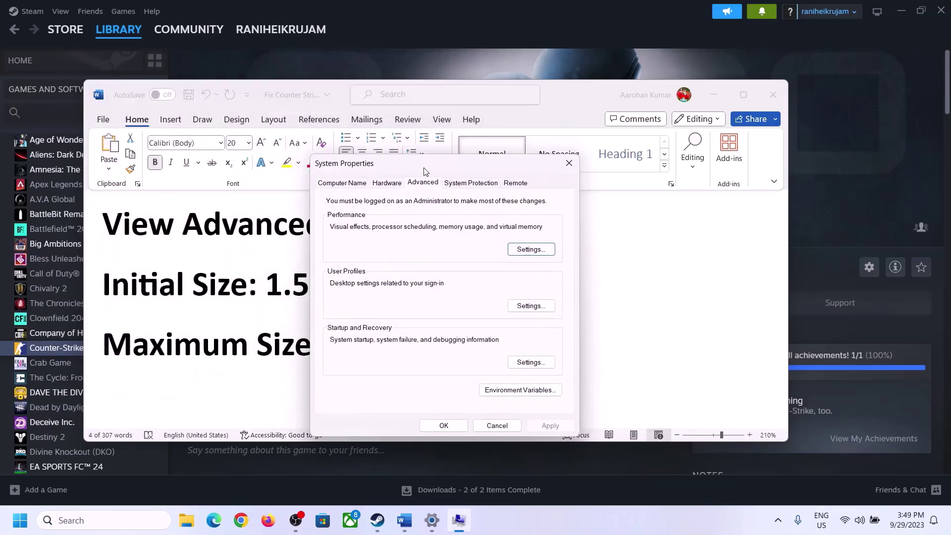
click(534, 254)
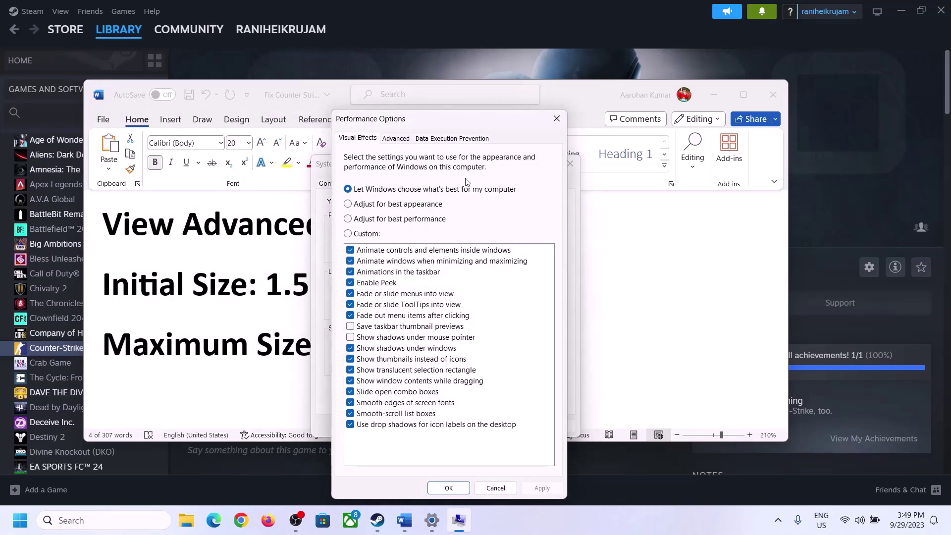
click(396, 138)
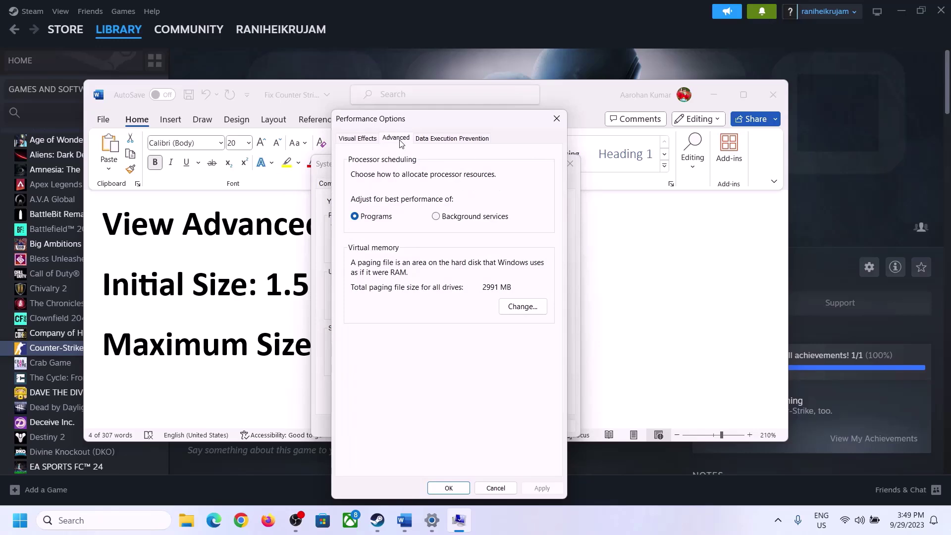
click(524, 306)
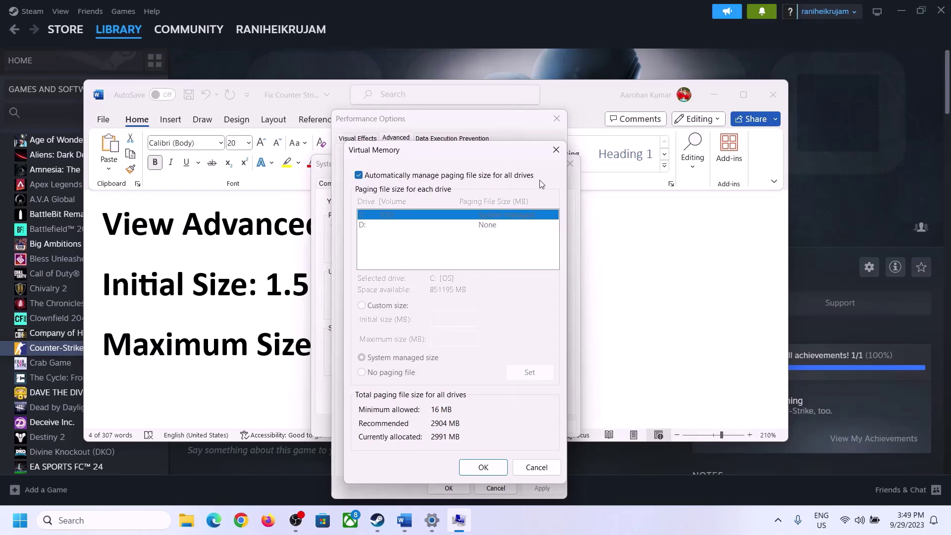
Turn off automatic paging file management for all drives and choose a custom size for drive C:
click(359, 176)
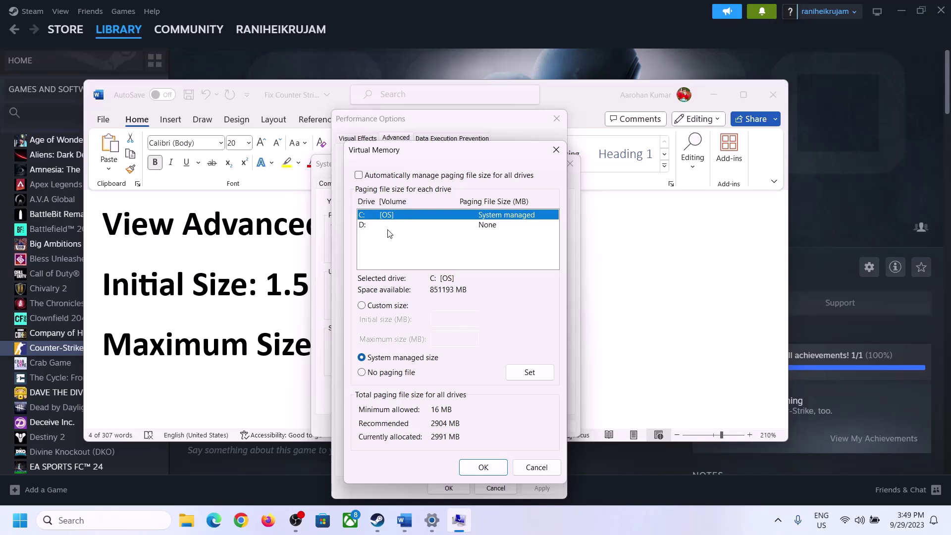
click(363, 307)
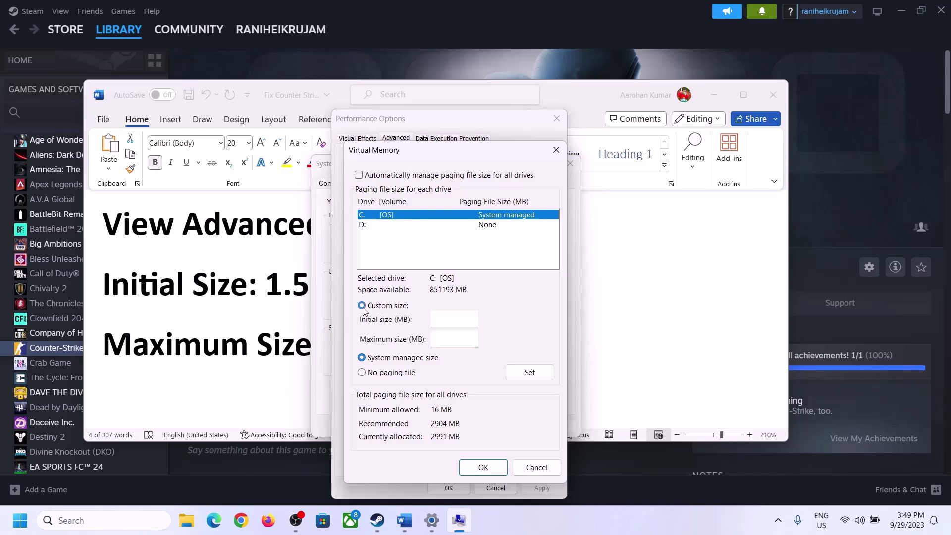
click(449, 321)
Highlight the initial size formula in the Word guide, switch to Windows Settings and look up the installed RAM on the System About page
click(257, 295)
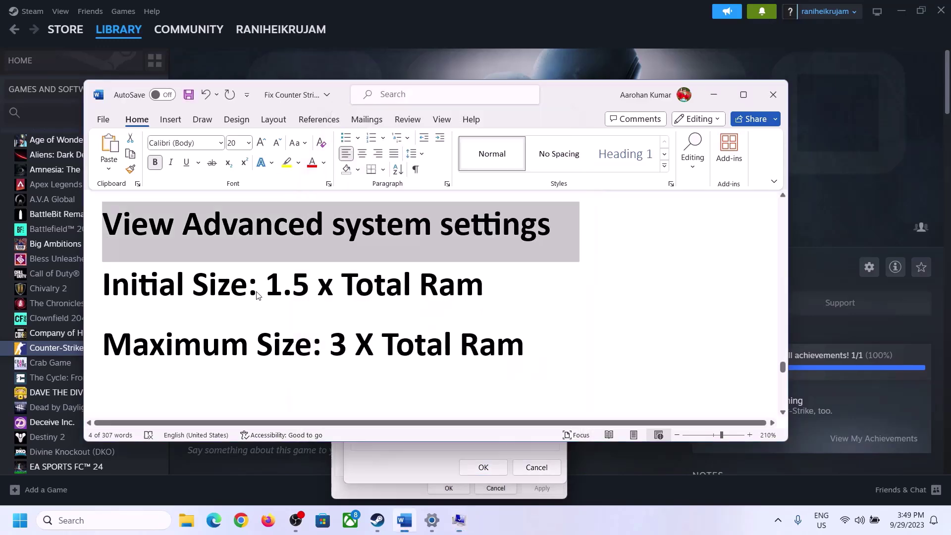
drag(272, 285, 441, 296)
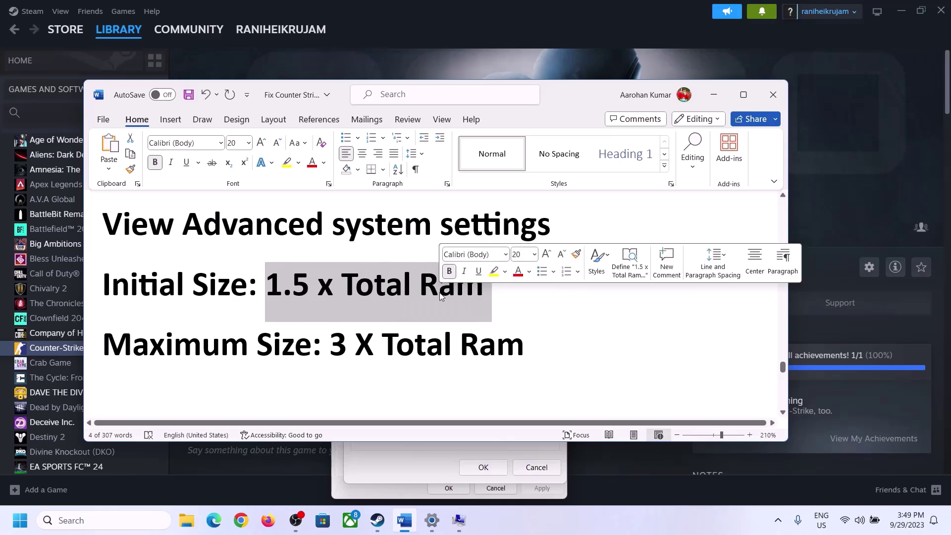
click(432, 522)
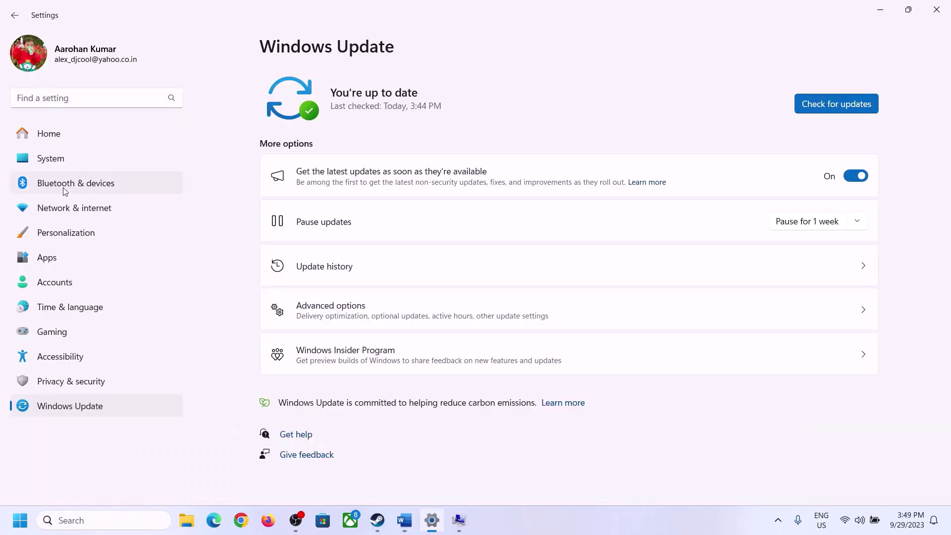
click(44, 165)
scroll(313, 475, down, 8)
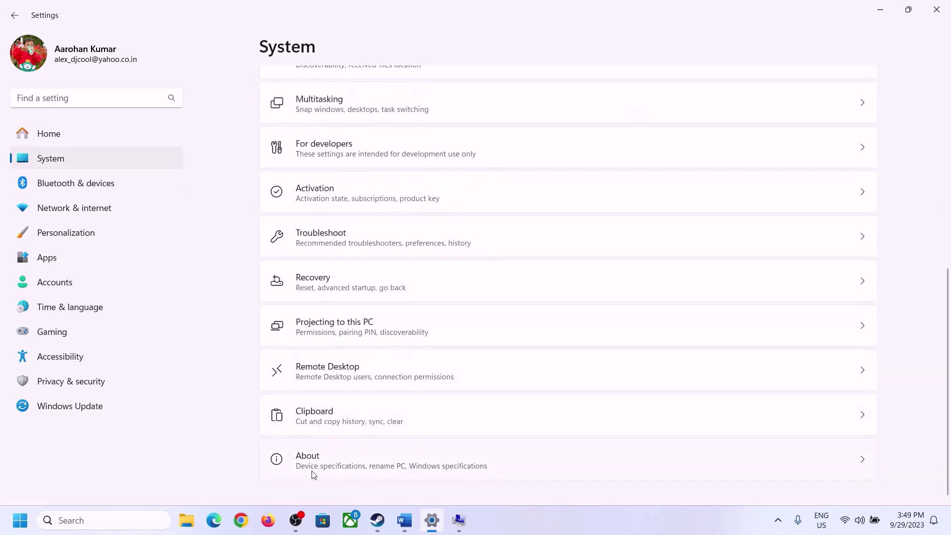
click(313, 461)
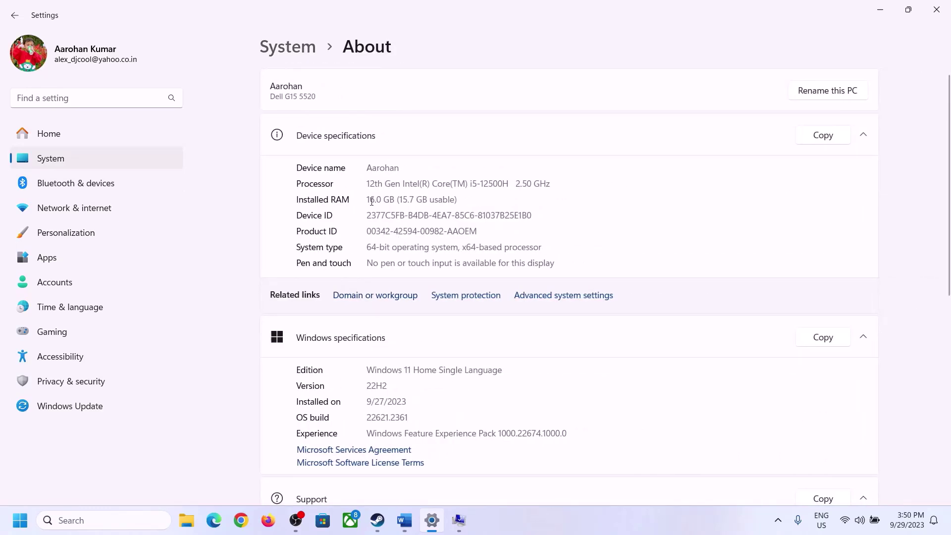
drag(376, 199, 362, 199)
click(375, 198)
drag(375, 199, 371, 194)
Launch Calculator with the Run command calc, move it beside the Virtual Memory dialog and recheck the initial size formula in Word
click(459, 521)
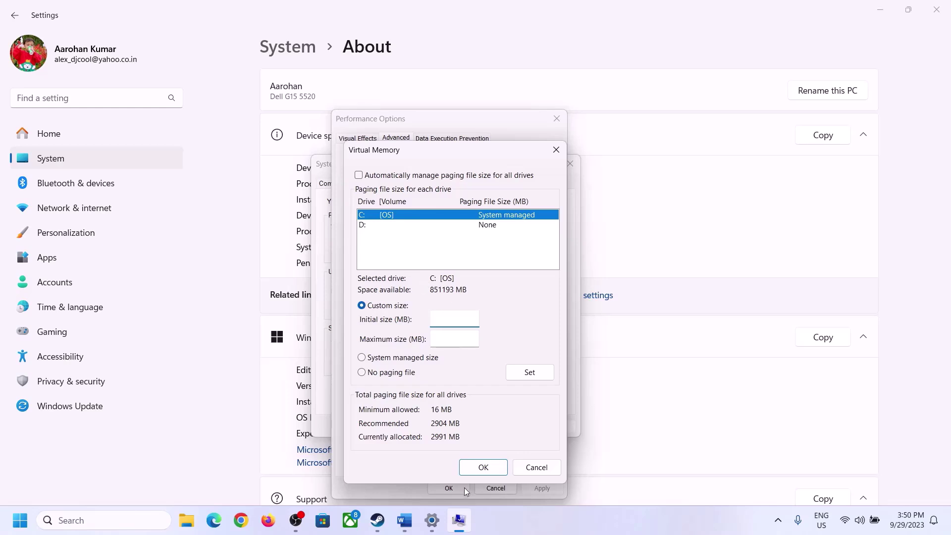
mouse_move(427, 524)
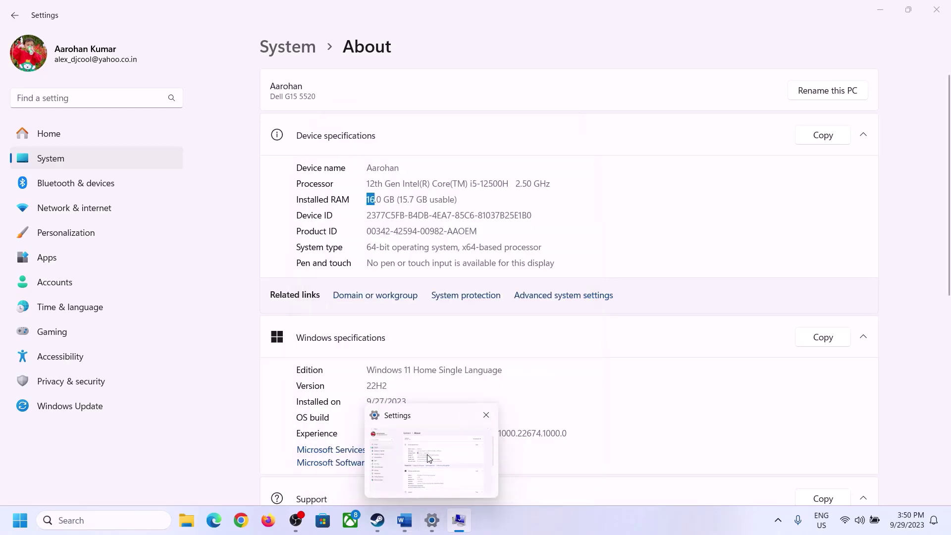
key(super+r)
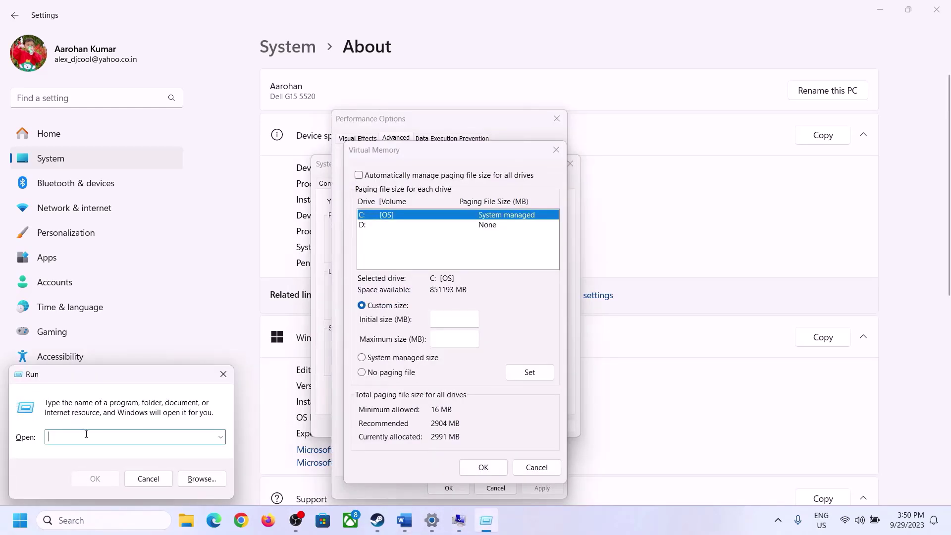
text(calc)
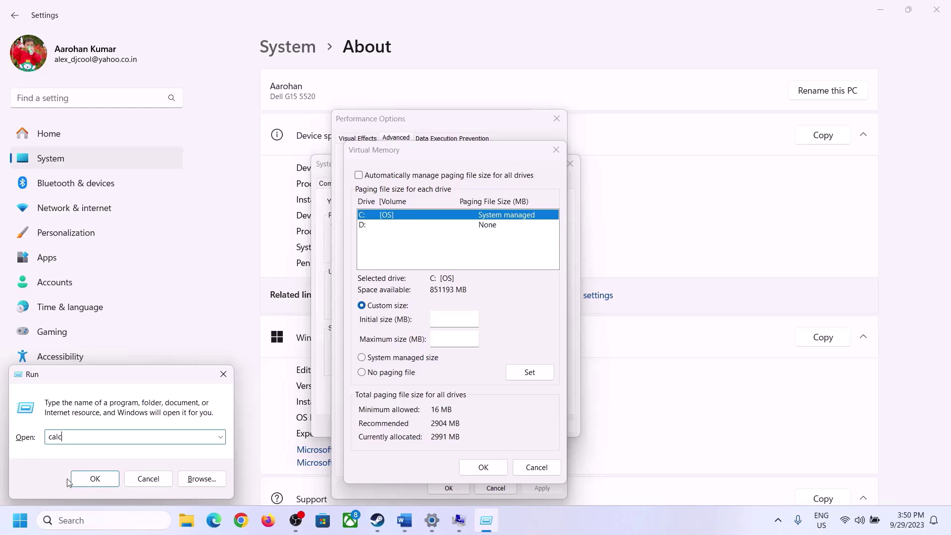
key(Return)
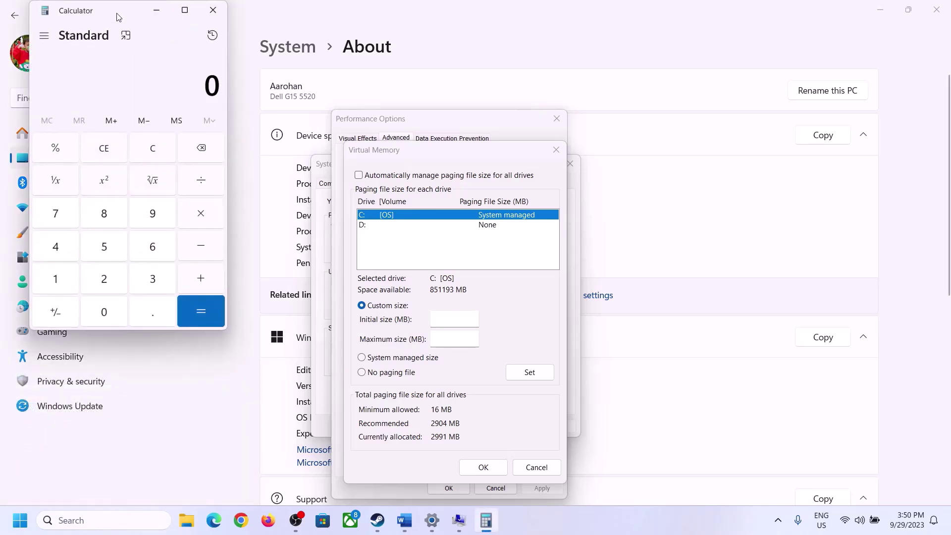
drag(120, 18, 694, 163)
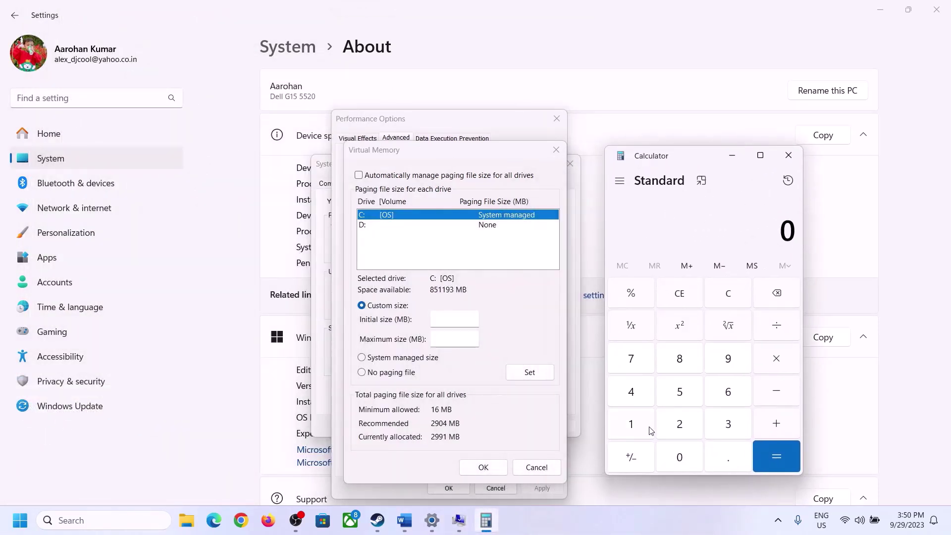
click(403, 527)
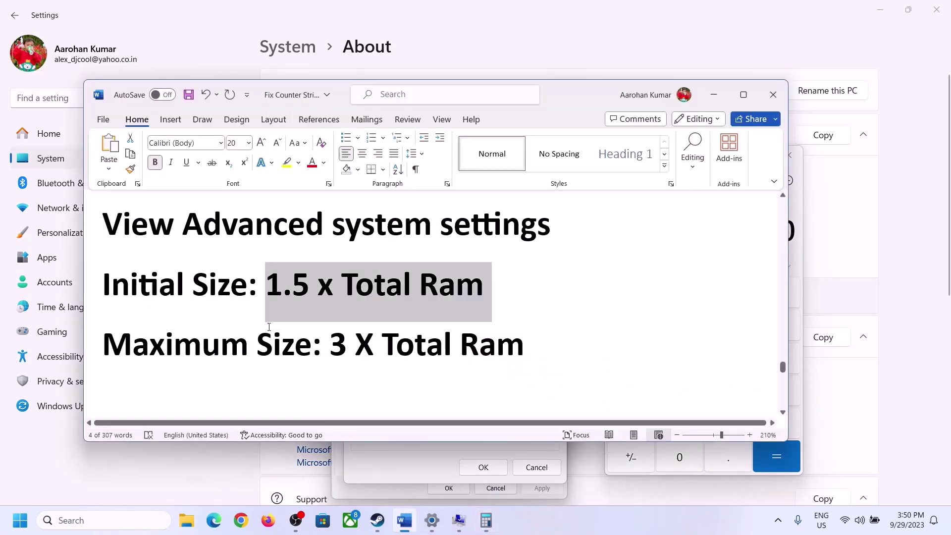
click(486, 520)
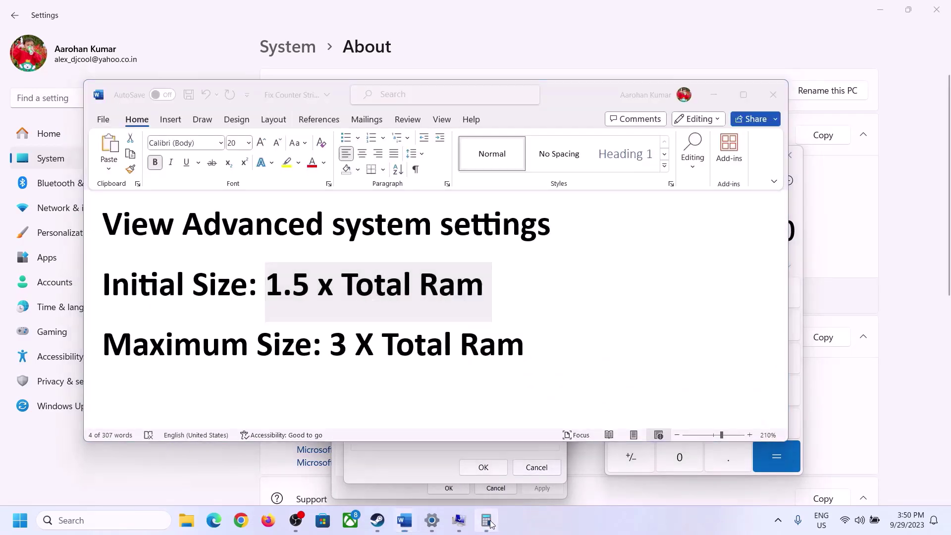
click(633, 427)
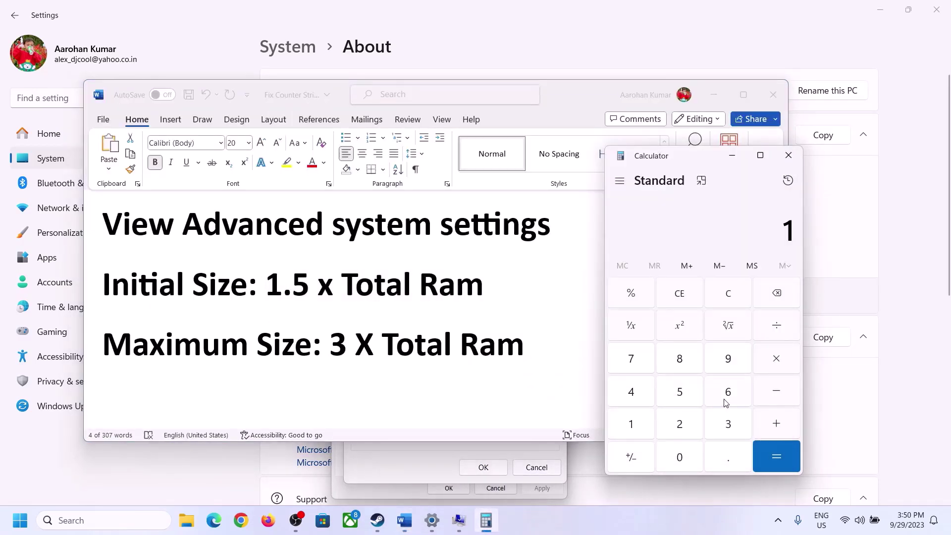
click(725, 397)
click(730, 302)
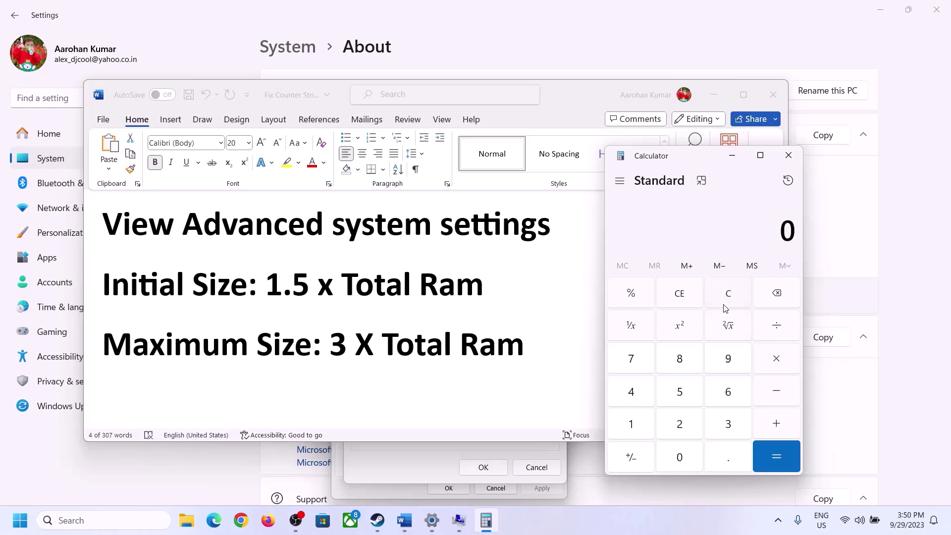
Convert the installed RAM to megabytes by calculating 16 × 1024
click(638, 425)
click(714, 399)
click(777, 368)
click(633, 428)
click(688, 469)
click(680, 426)
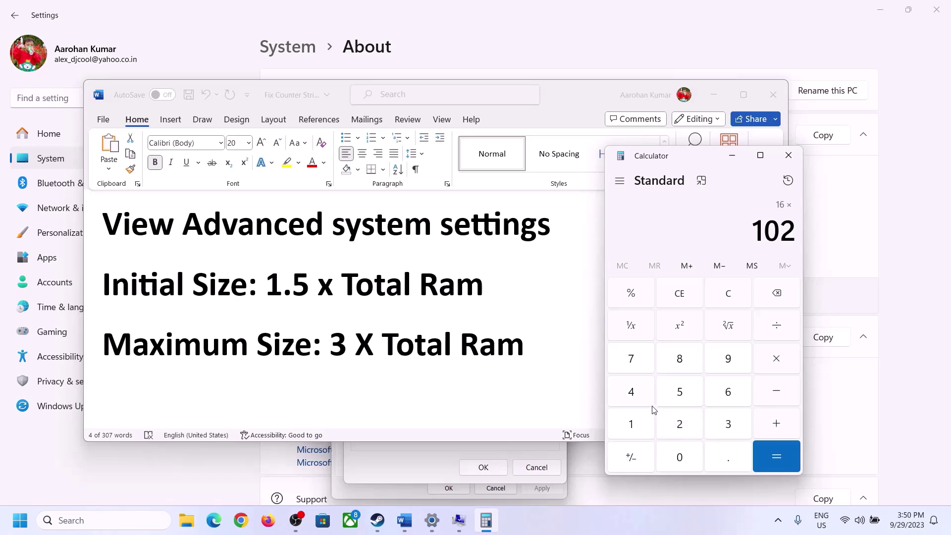
click(639, 400)
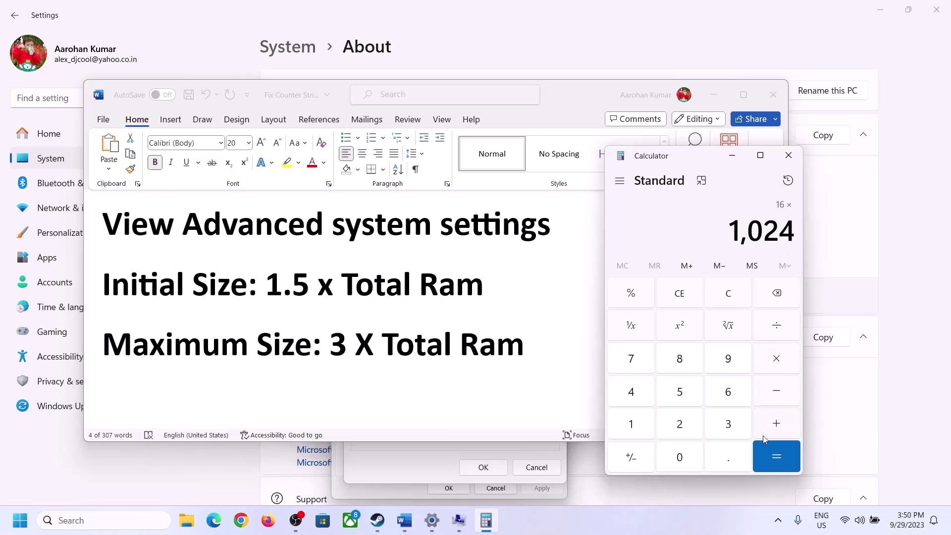
click(777, 459)
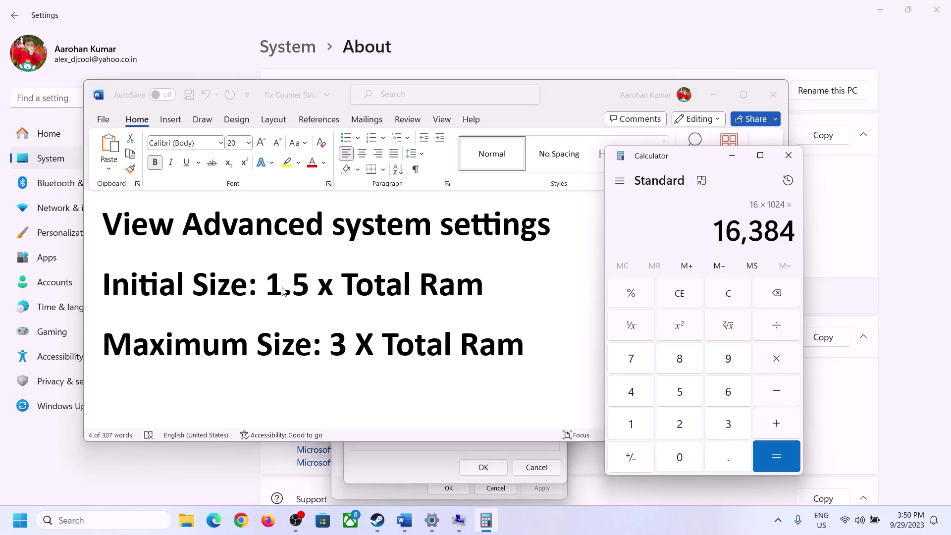
Multiply the RAM in megabytes by 1.5 and enter 24576 MB as the initial paging file size for drive C:
click(776, 358)
click(644, 427)
click(723, 460)
click(690, 400)
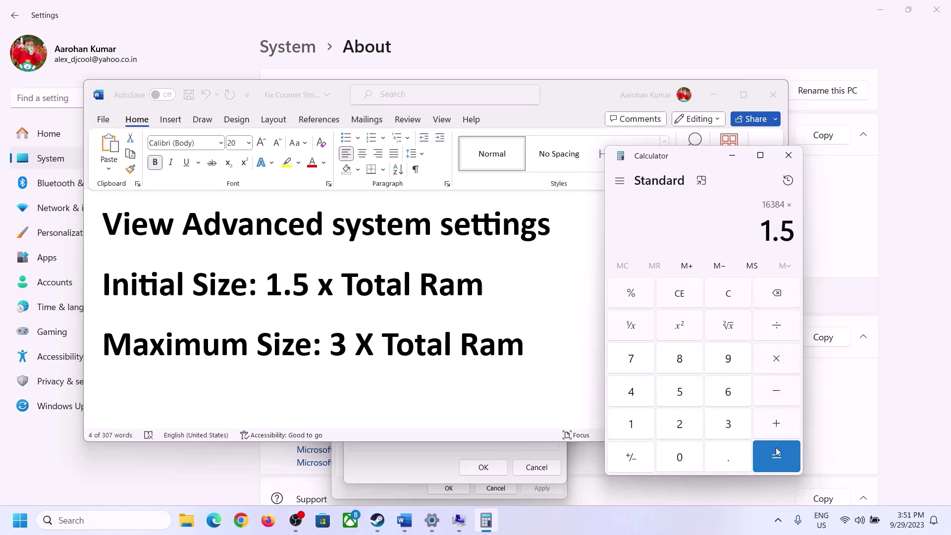
click(775, 454)
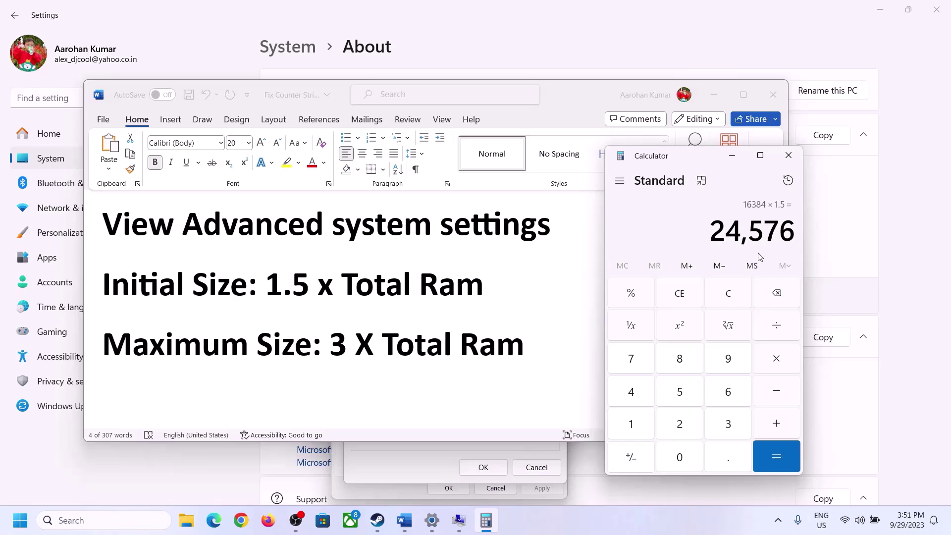
click(419, 466)
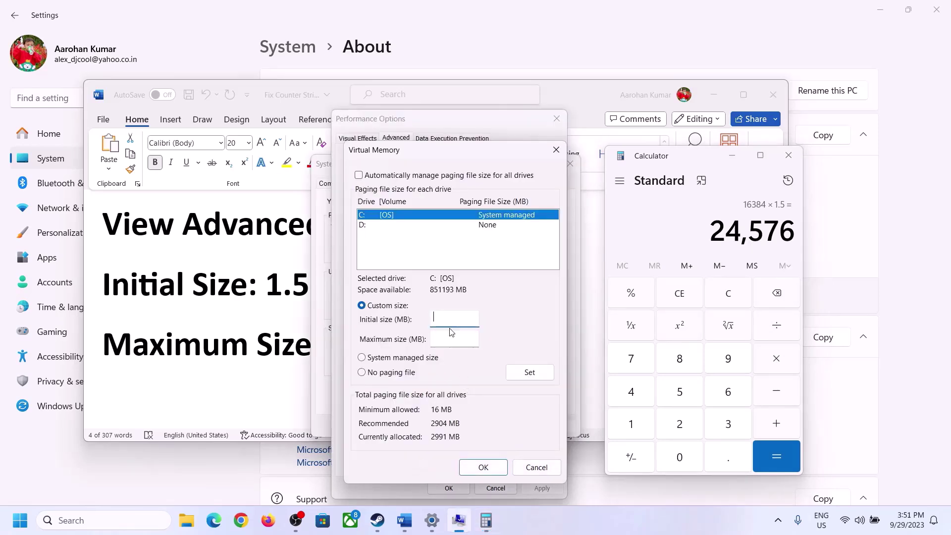
text(24576)
Consult the maximum size formula in Word, clear the calculator and recheck the installed RAM in Settings
click(272, 350)
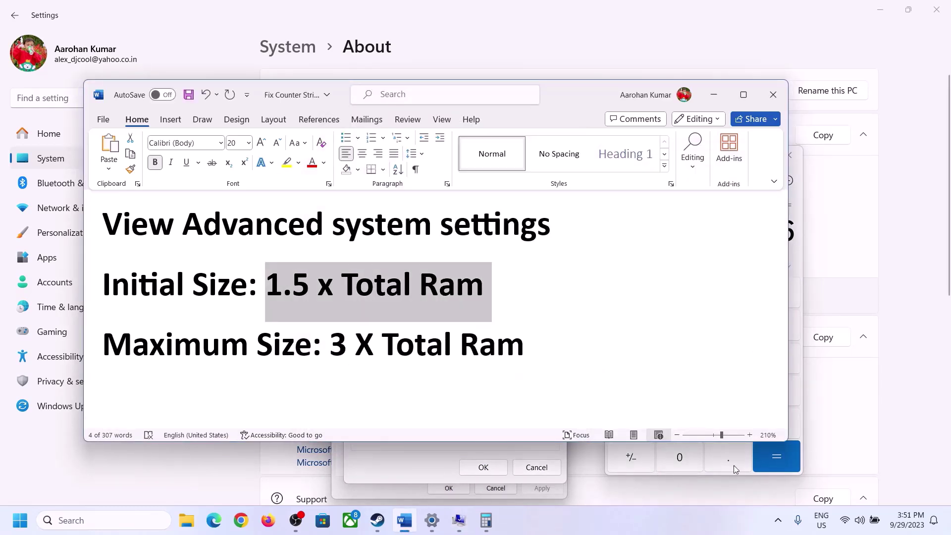
click(801, 292)
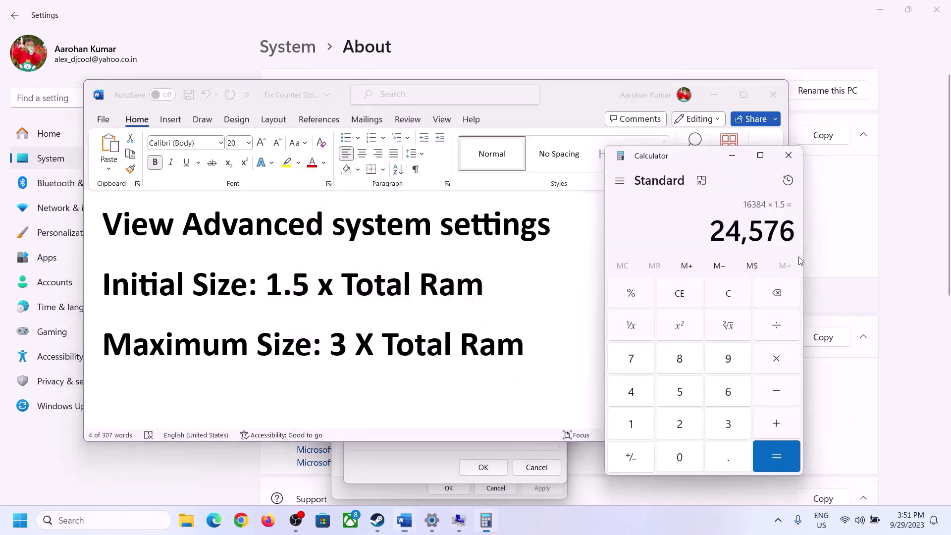
click(728, 294)
click(432, 520)
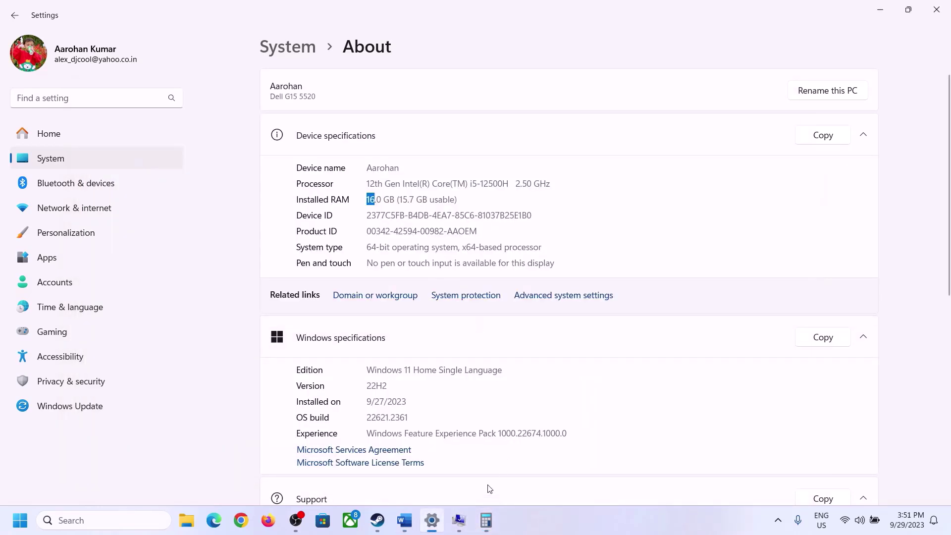
click(485, 520)
Calculate 16 × 1024 again in Calculator as the basis for the maximum size
click(640, 422)
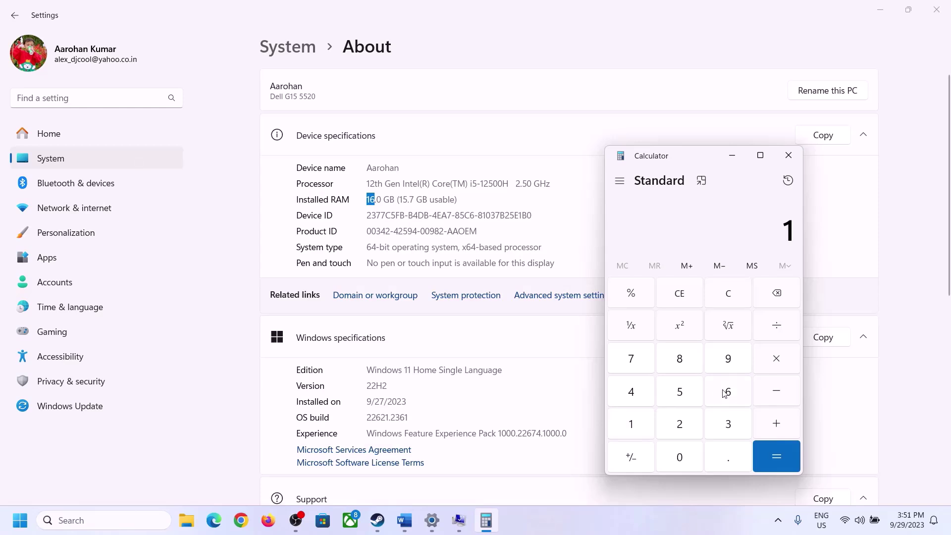
click(724, 392)
click(766, 360)
click(633, 421)
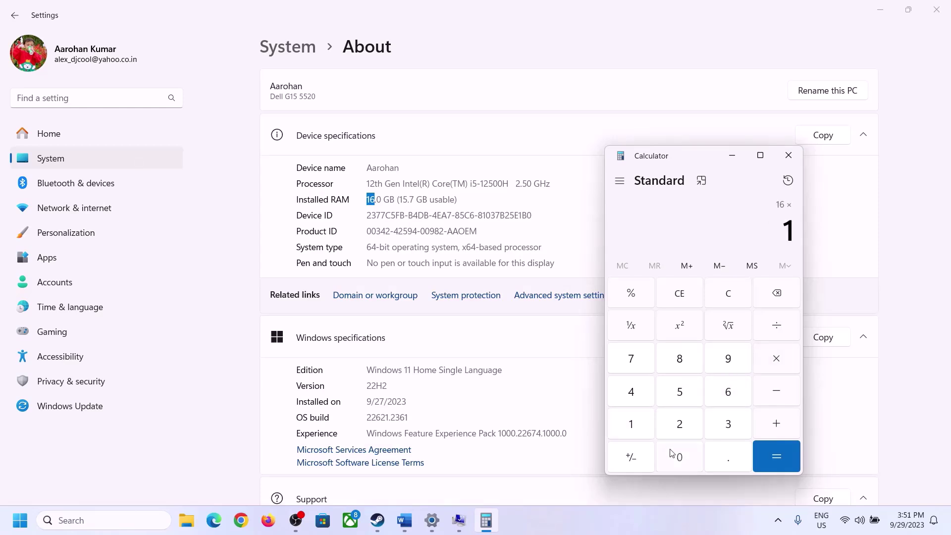
click(672, 453)
click(677, 423)
click(633, 392)
click(763, 464)
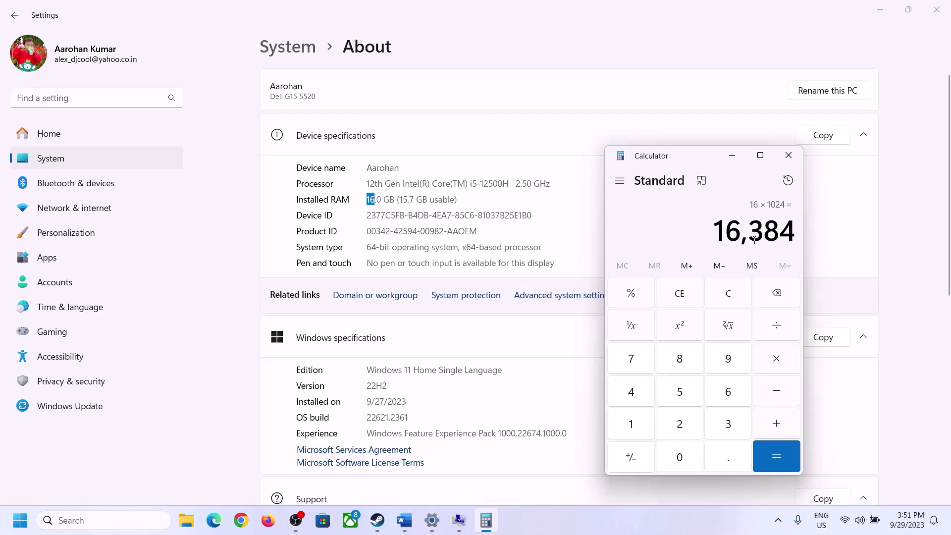
Recheck the maximum size formula in Word and multiply the calculated RAM in megabytes by 3
click(405, 520)
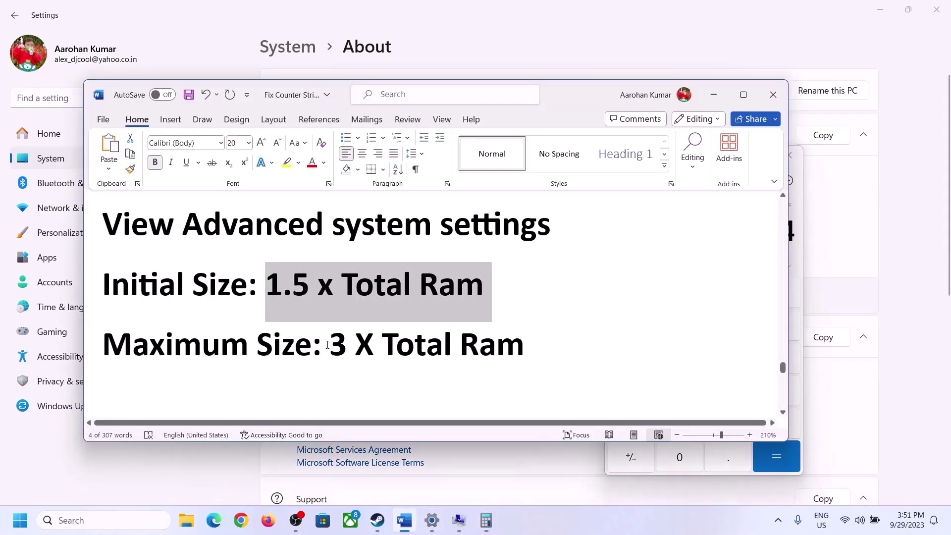
click(486, 520)
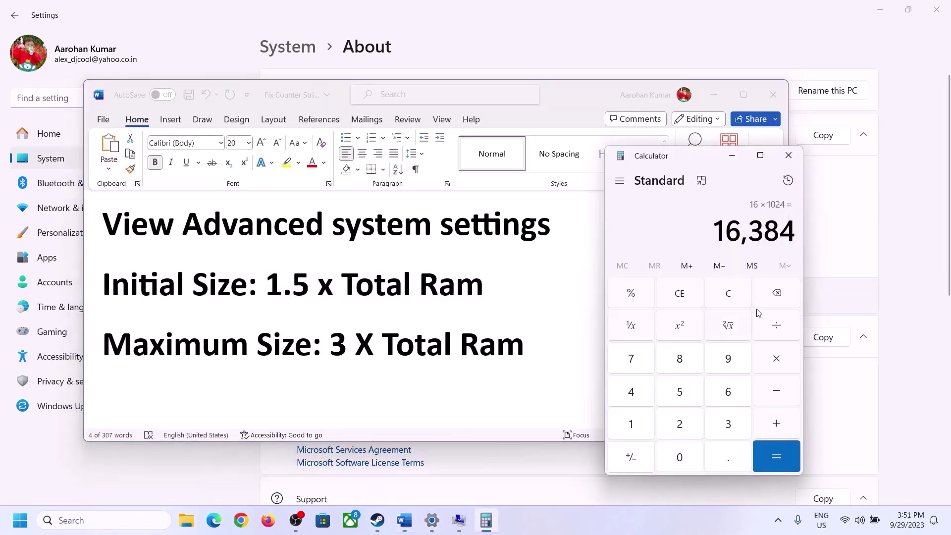
click(777, 361)
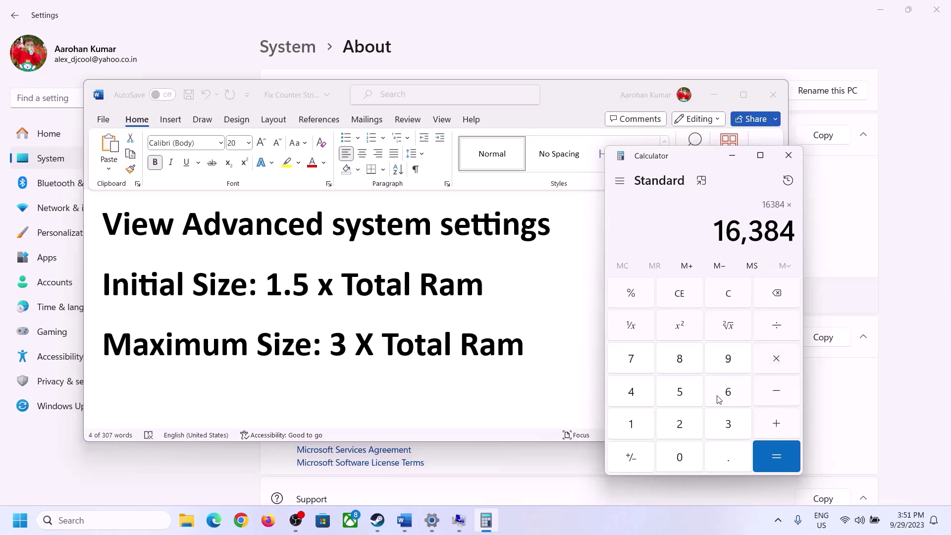
click(716, 426)
click(784, 455)
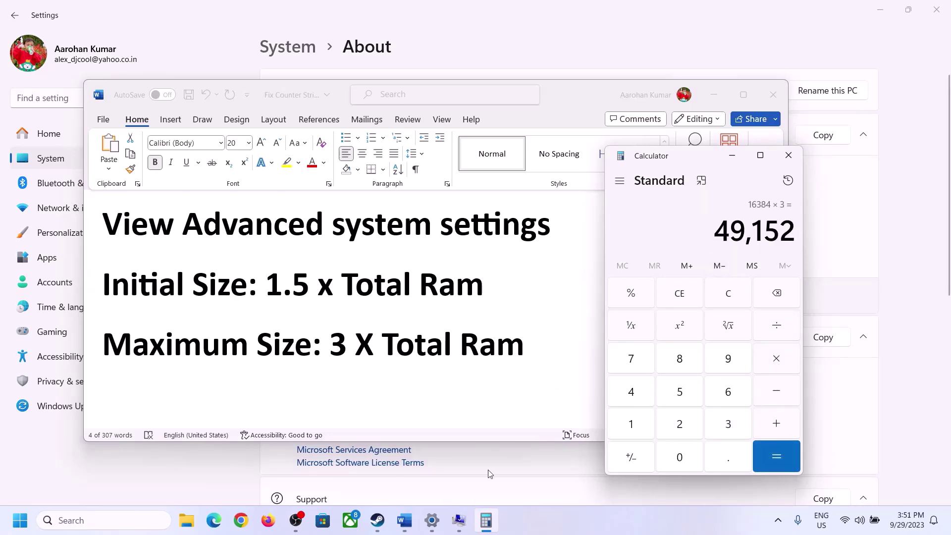
Enter 49152 MB as the maximum paging file size for drive C:, set the custom size and accept the Virtual Memory settings
click(464, 518)
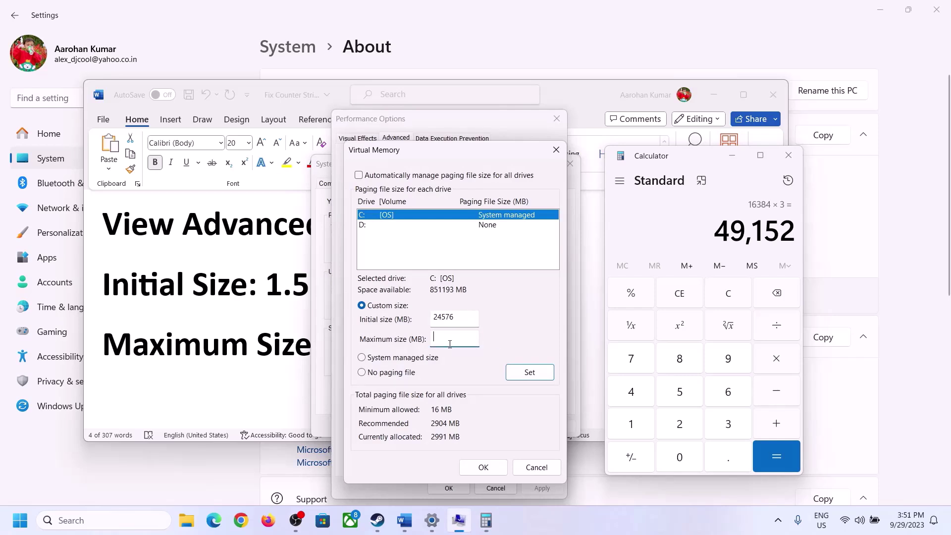
text(49)
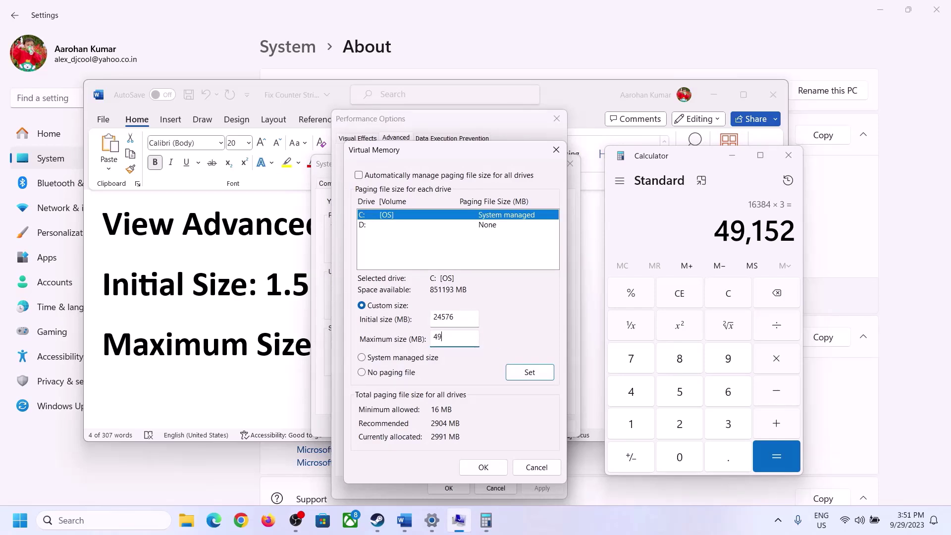
text(152)
click(529, 374)
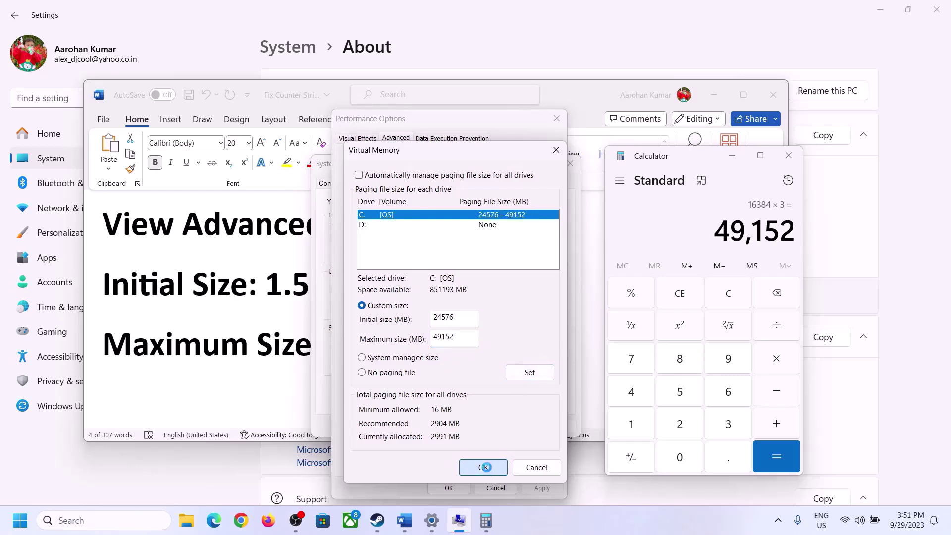
click(485, 468)
click(589, 306)
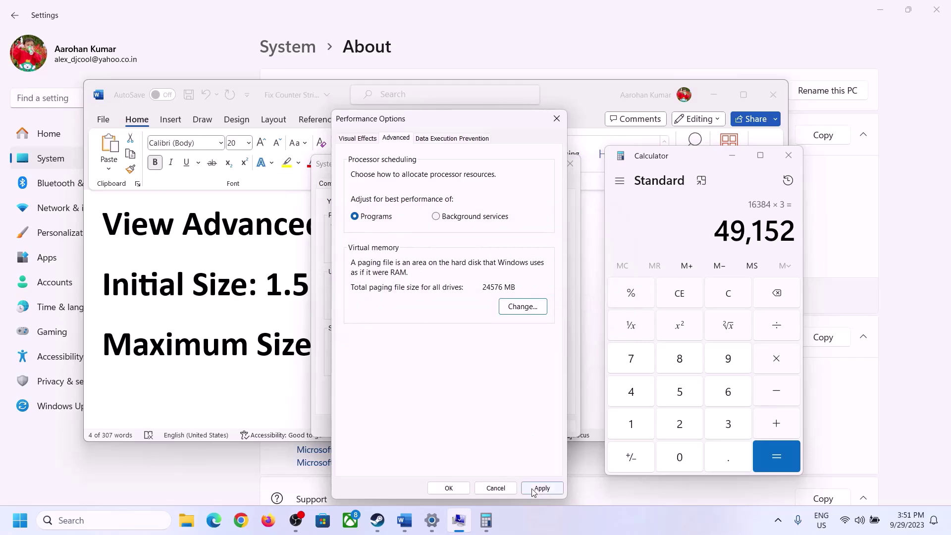
Accept the Performance Options and System Properties dialogs and dismiss the restart prompt without restarting
click(449, 487)
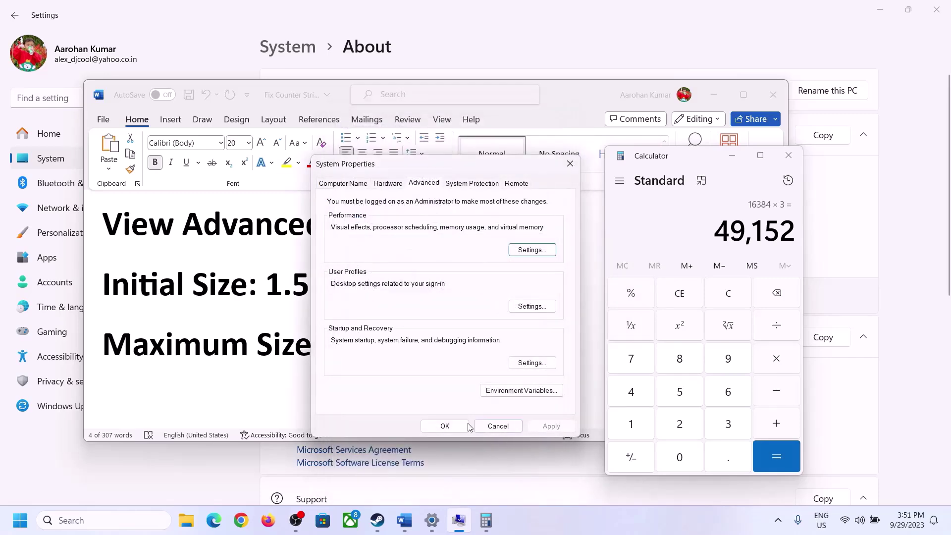
click(448, 426)
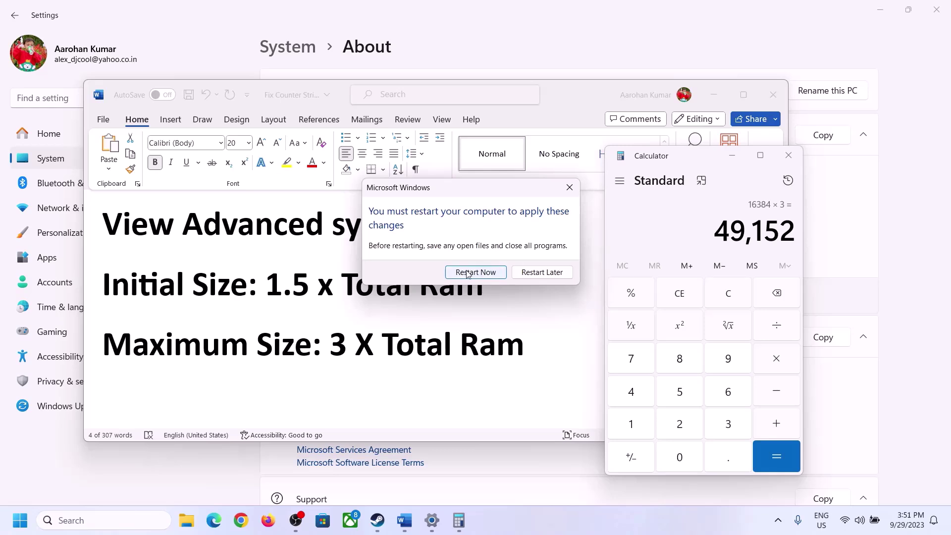
click(570, 187)
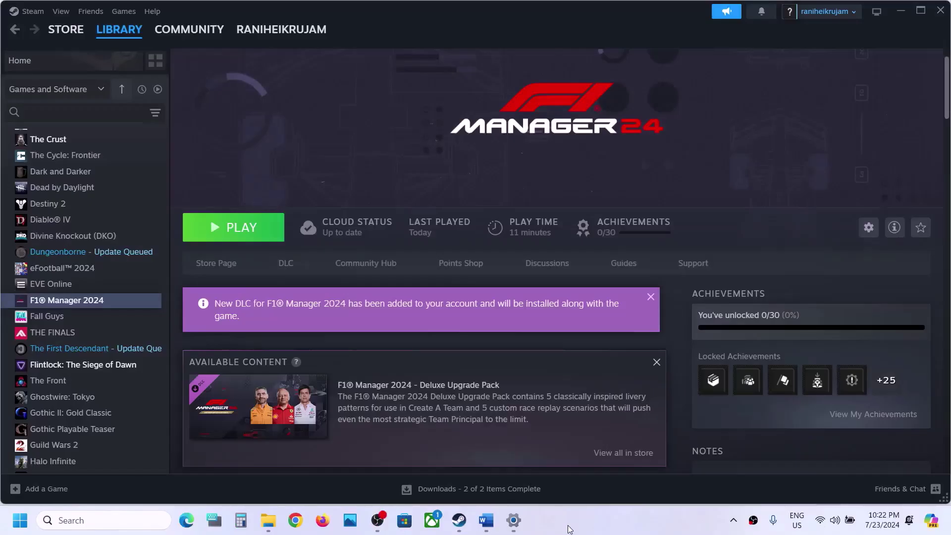
Switch to Word and copy the Microsoft download link under Step 11, Install Visual C++ Files
click(486, 519)
scroll(359, 368, down, 3)
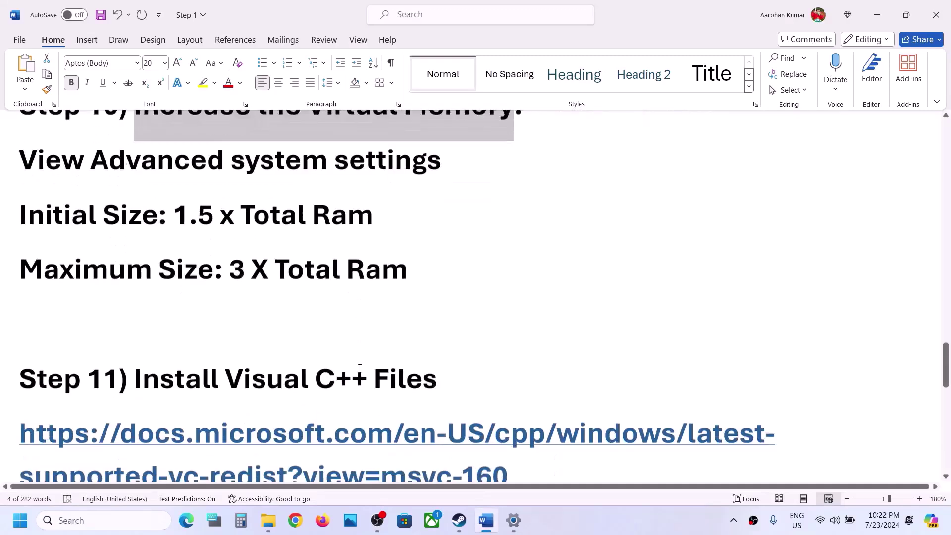
scroll(360, 368, down, 2)
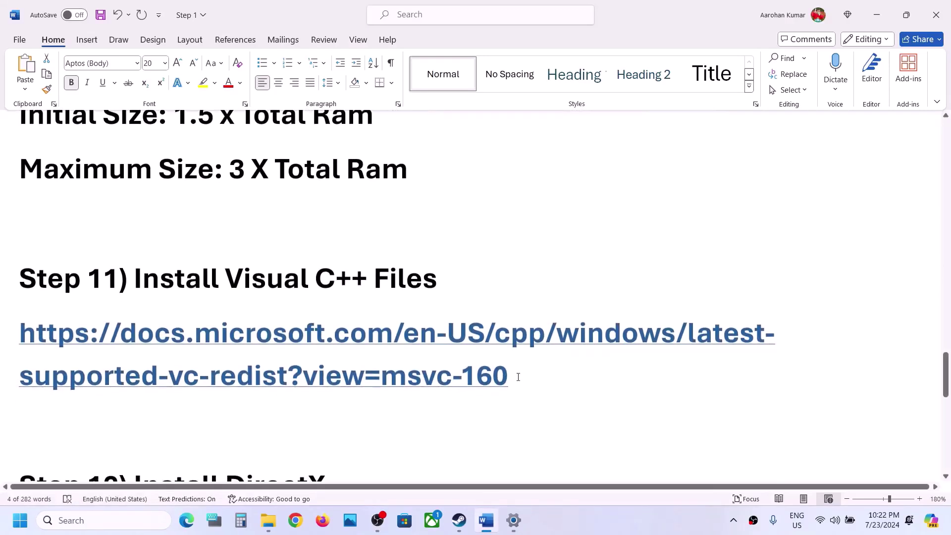
key(ctrl+shift+Left)
drag(349, 359, 20, 350)
key(ctrl+c)
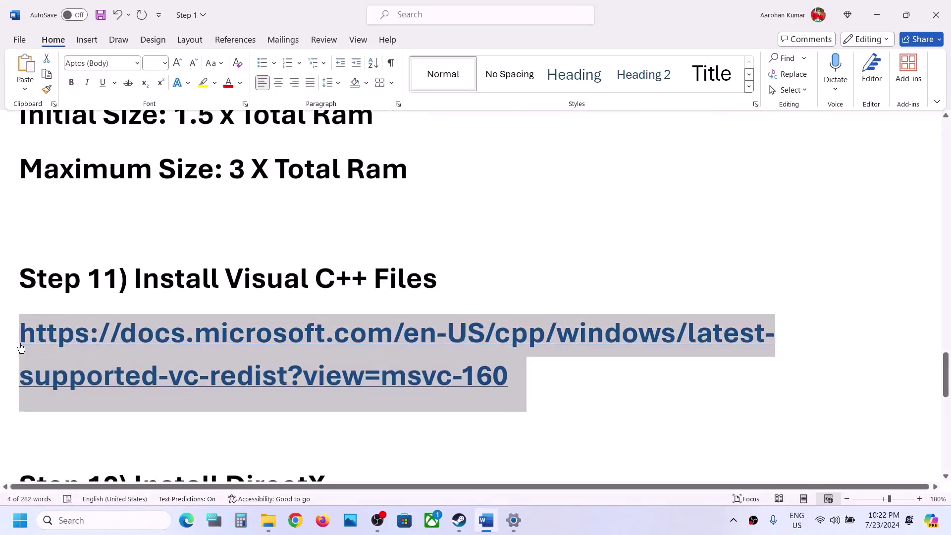
Open the copied link in Chrome and find the Visual Studio 2015, 2017, 2019, and 2022 redistributable download table
click(295, 519)
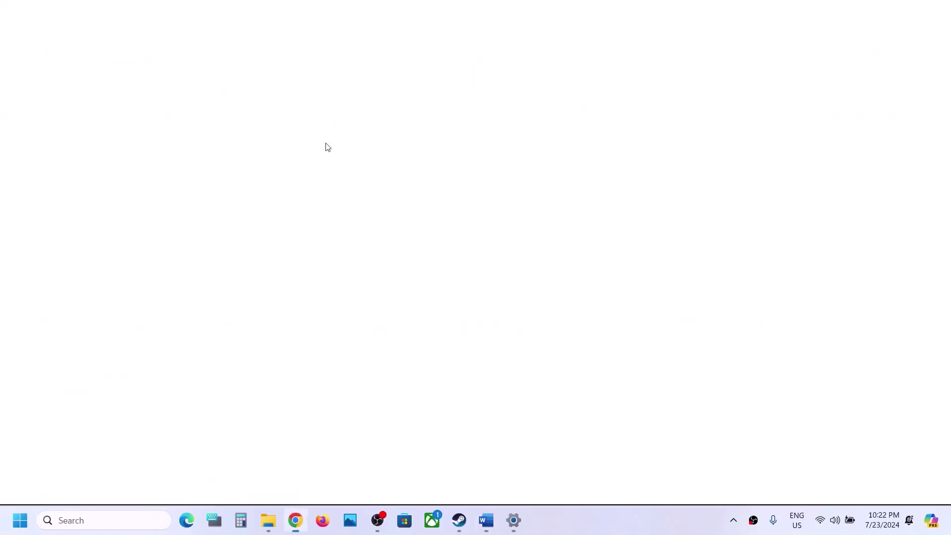
key(ctrl+v)
key(Return)
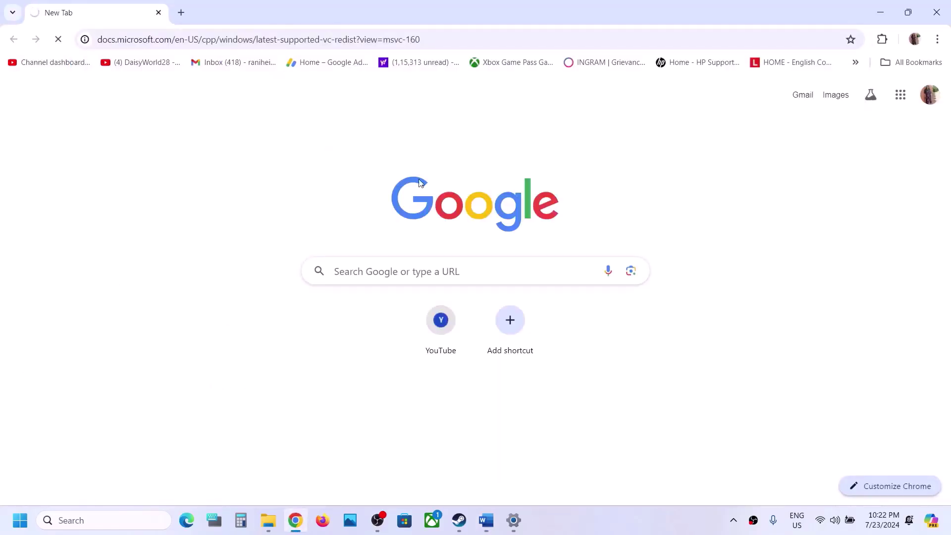
scroll(381, 255, down, 4)
scroll(382, 253, down, 2)
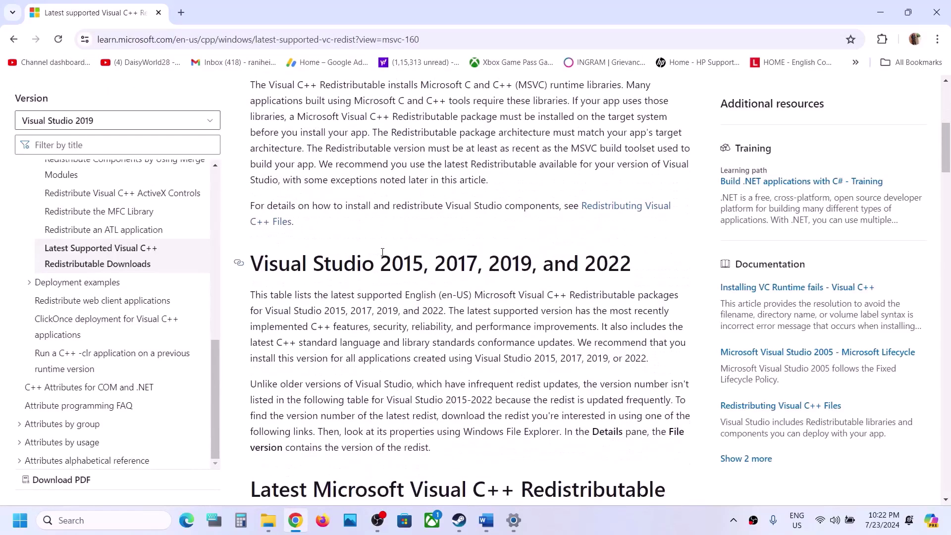
drag(294, 267, 584, 267)
scroll(585, 264, down, 3)
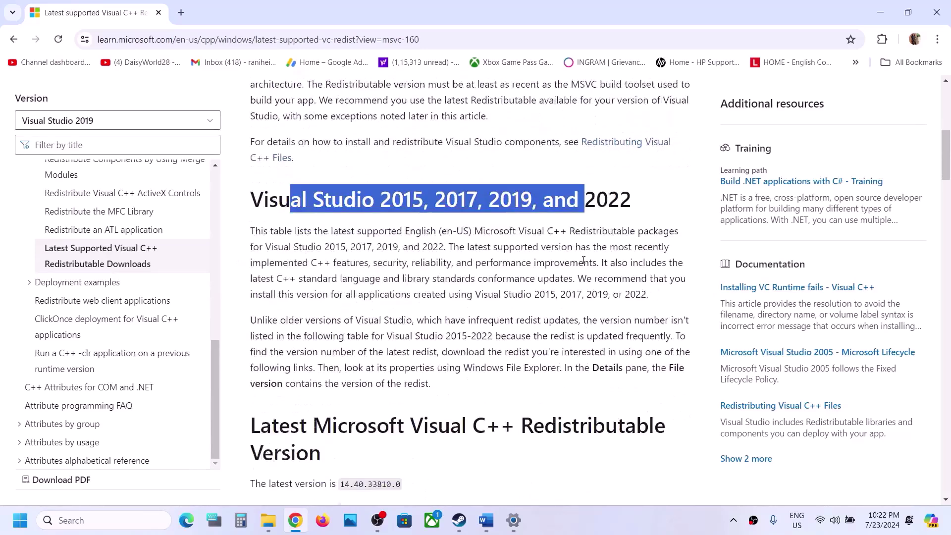
scroll(585, 264, down, 5)
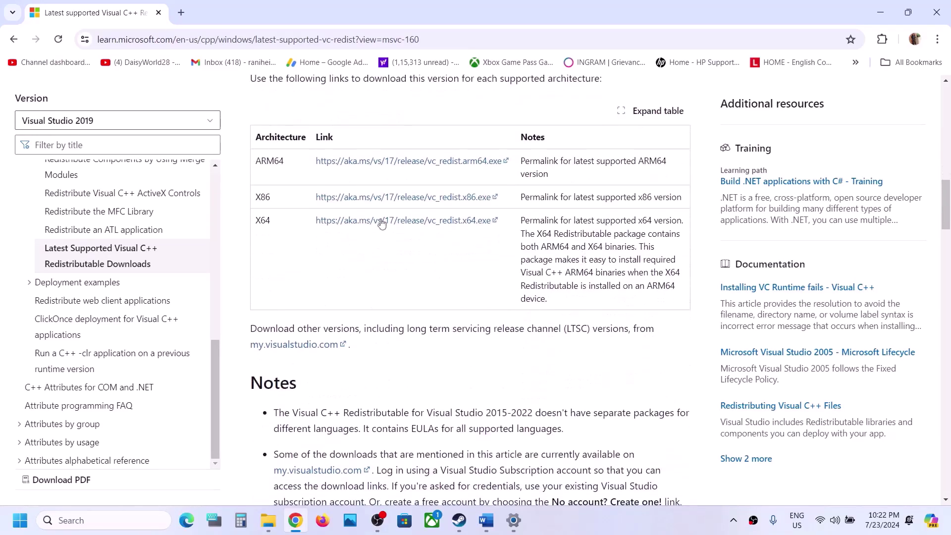
Download the X86 Visual C++ 2015-2022 Redistributable, run the installer and start its repair
double_click(264, 197)
double_click(262, 220)
double_click(263, 197)
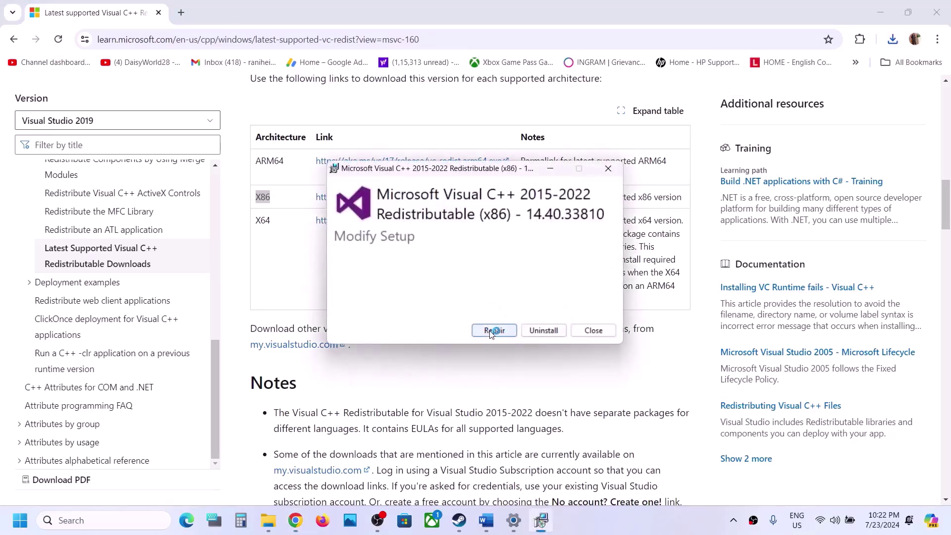
click(493, 331)
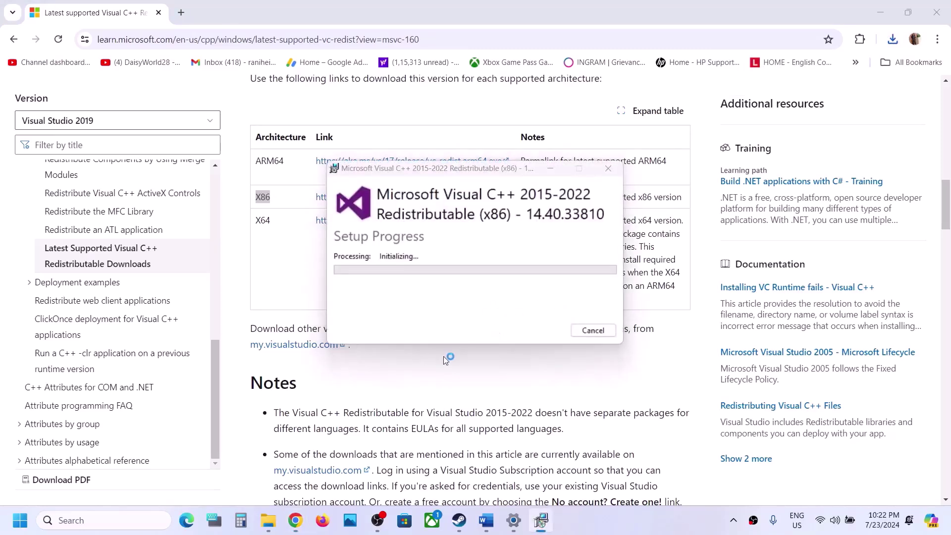
Download the X64 Visual C++ Redistributable from the same table, run VC_redist.x64 (1).exe and start its repair
click(274, 227)
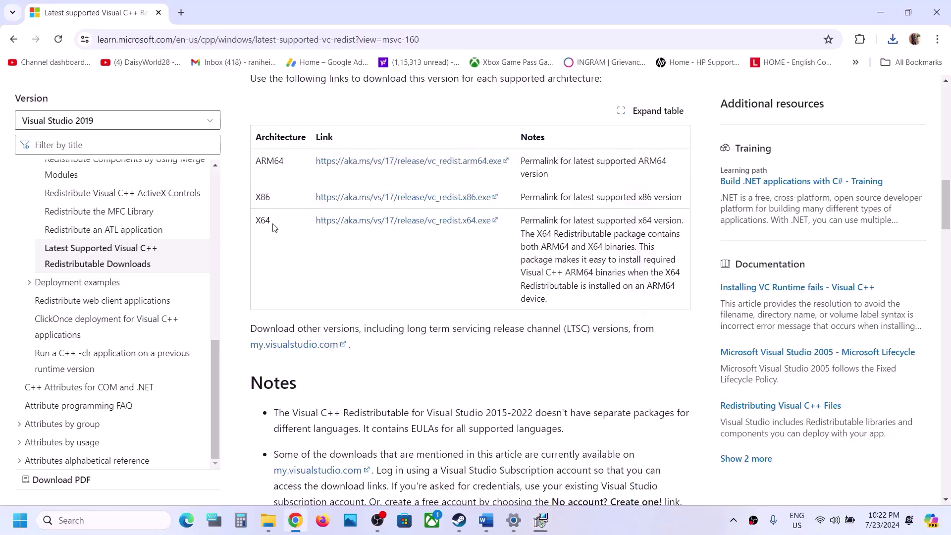
double_click(262, 220)
click(411, 221)
click(886, 137)
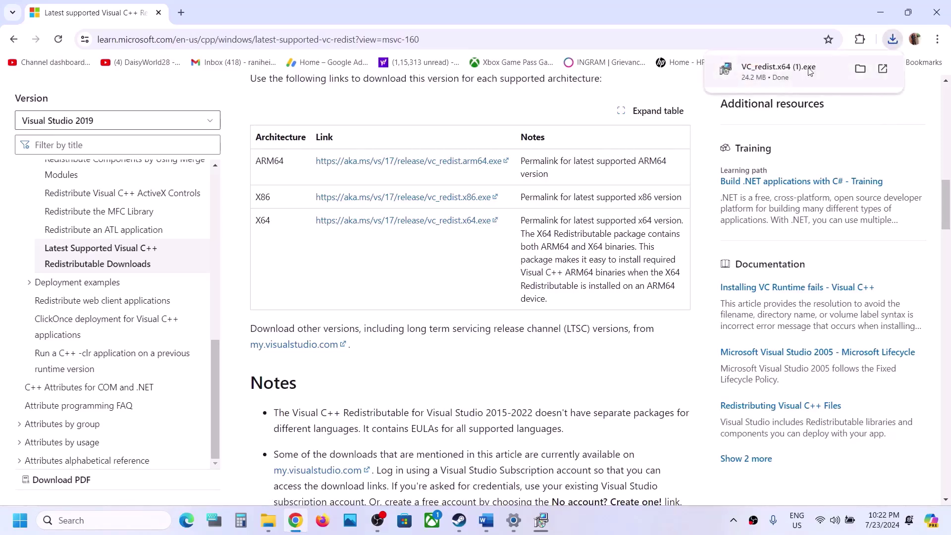
click(773, 69)
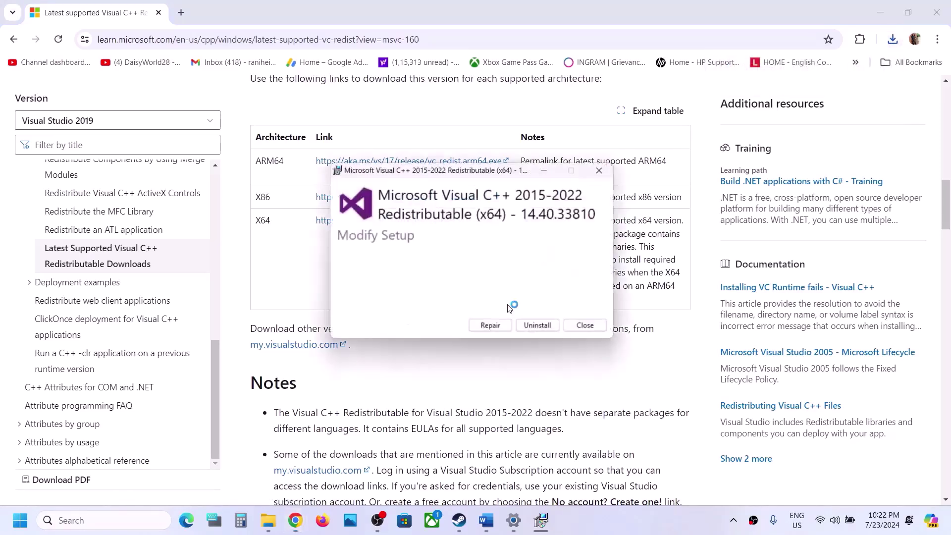
click(493, 330)
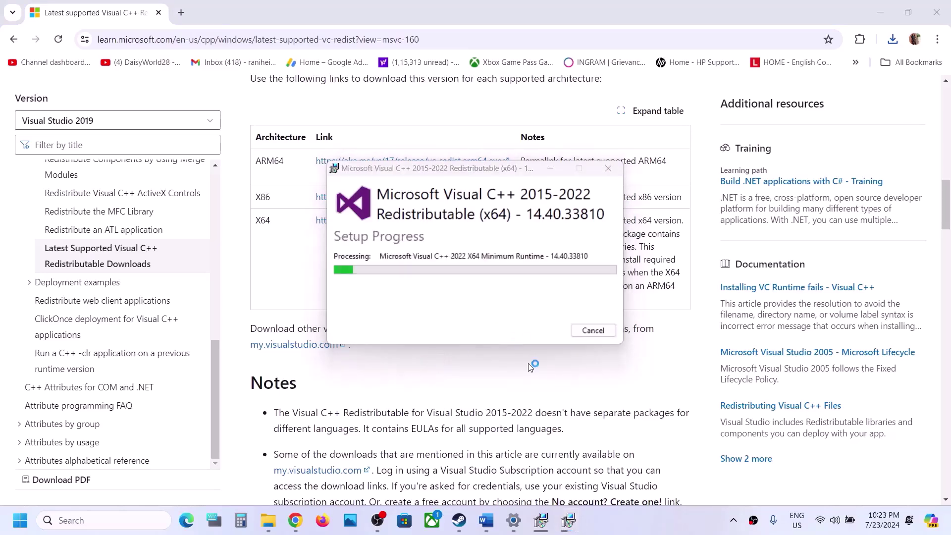
Arrange the x86 and x64 Visual C++ setup windows side by side
click(542, 521)
drag(515, 173, 254, 201)
drag(473, 177, 600, 200)
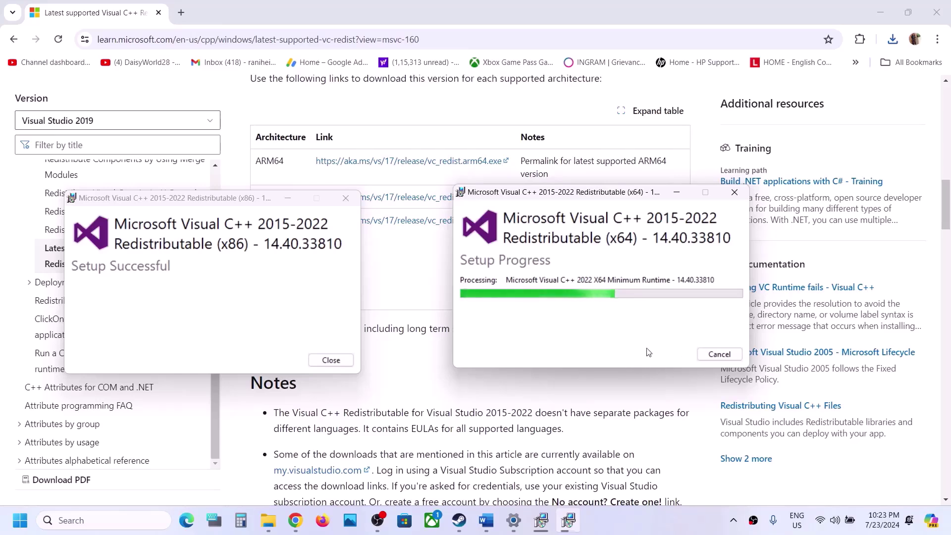
View the Windows power options without restarting and switch to the F1 Manager 2024 page in Steam
click(20, 520)
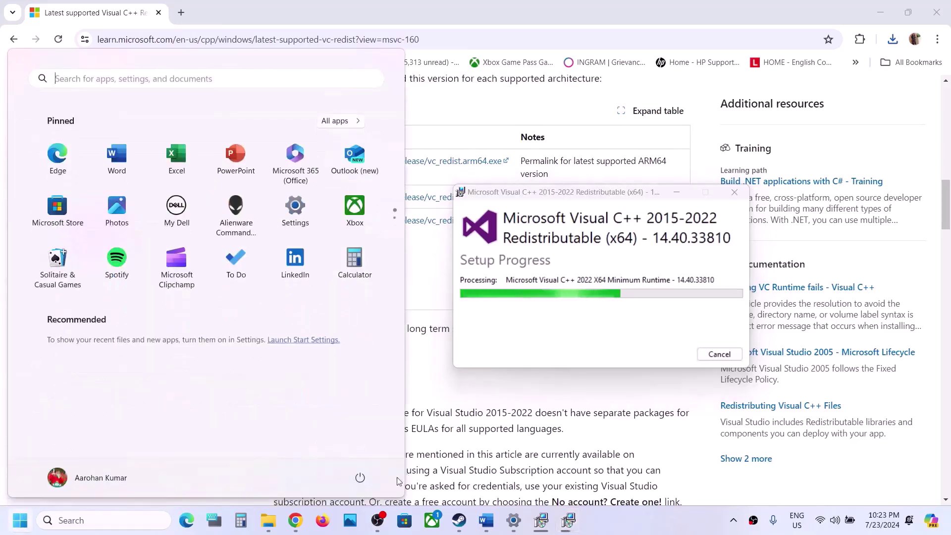
click(361, 479)
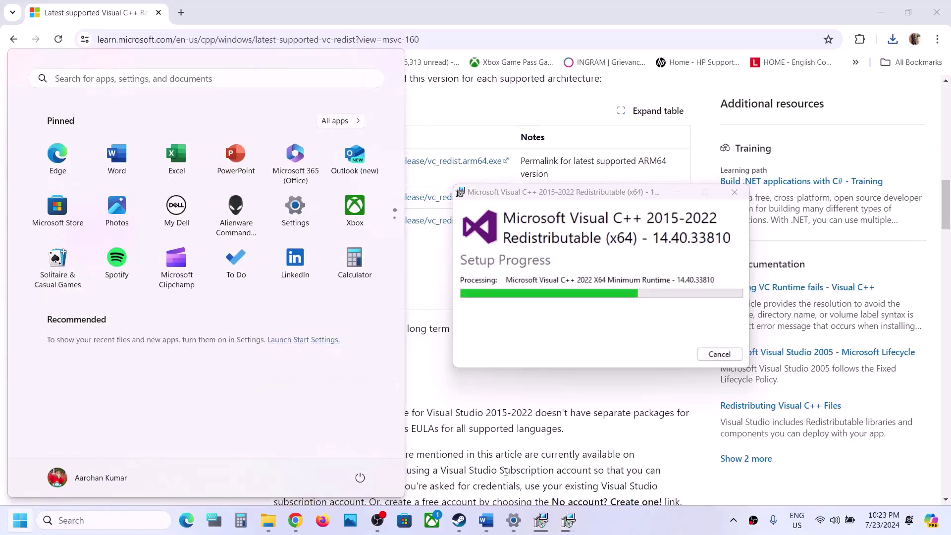
click(465, 523)
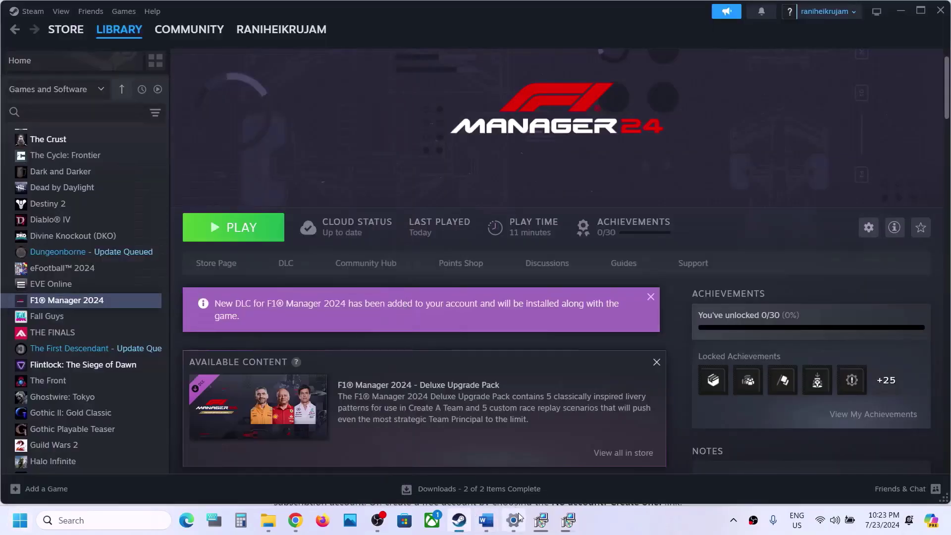
Switch to Word and select the Microsoft download link under Step 12, Install DirectX, for copying
click(493, 524)
scroll(490, 312, down, 3)
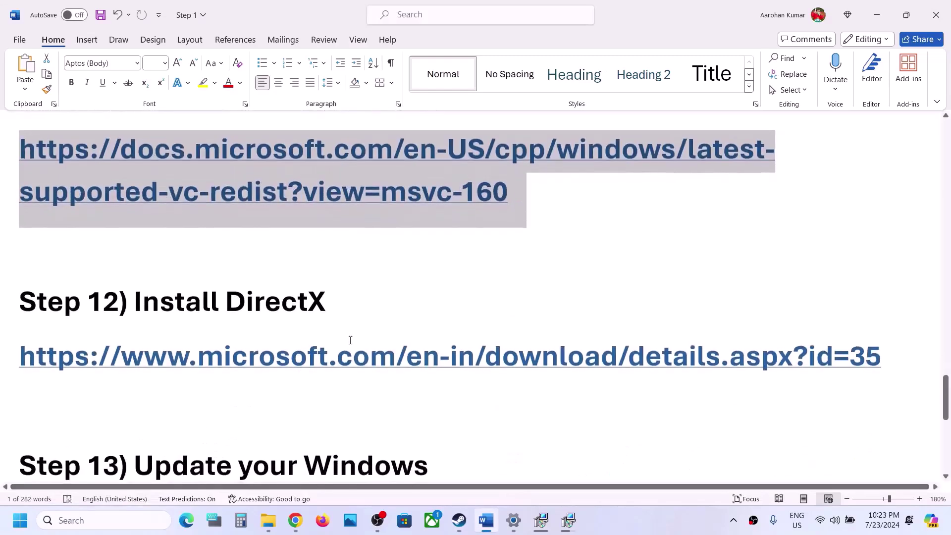
drag(120, 300, 400, 300)
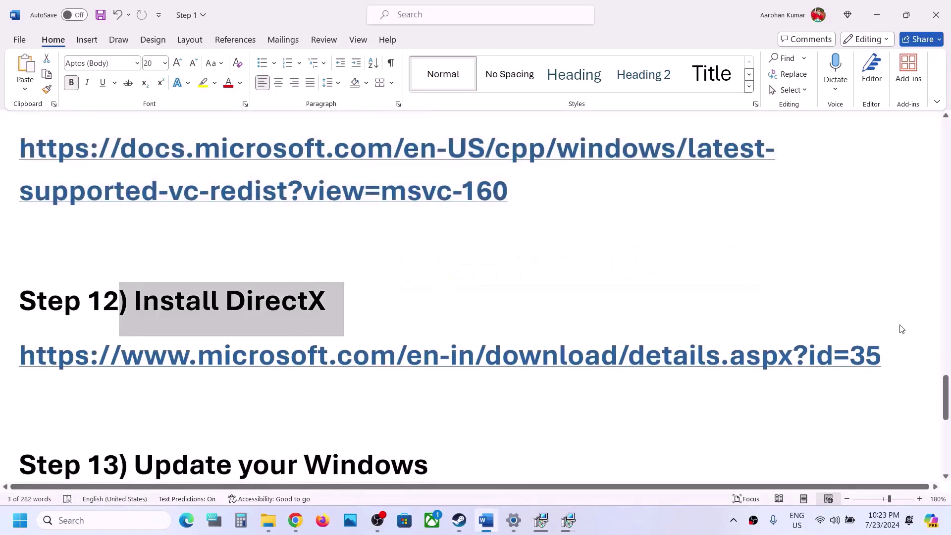
drag(894, 345, 474, 320)
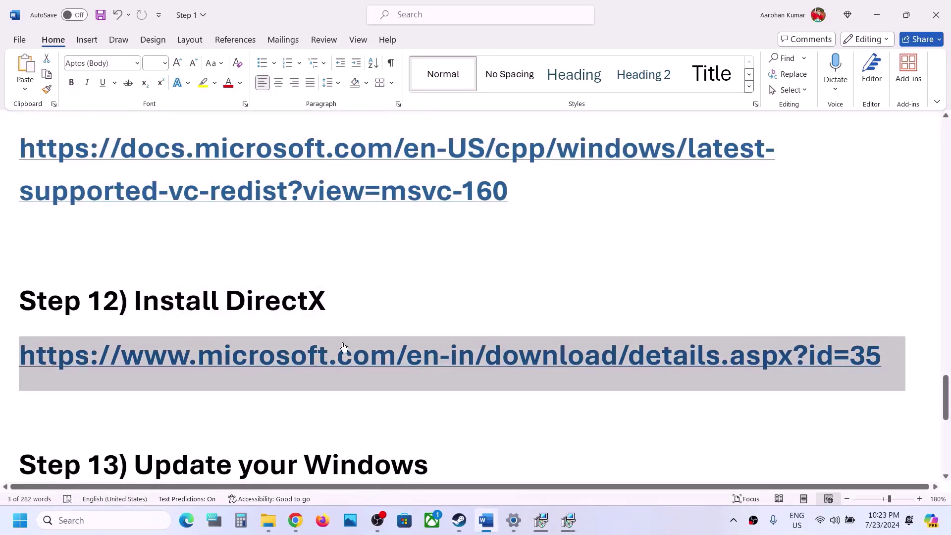
click(301, 523)
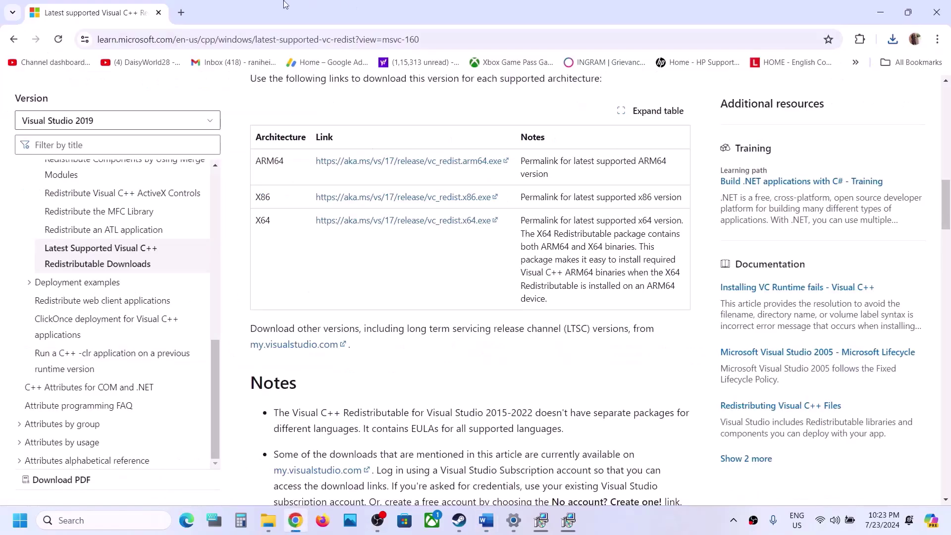
click(181, 13)
text(https://www.microsoft.com/en-us/download/details.aspx?id=35)
key(Return)
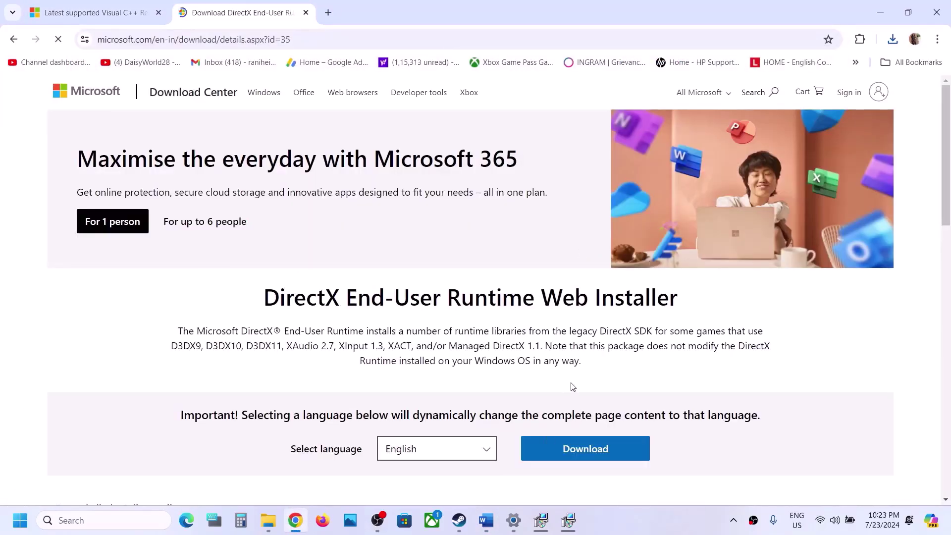
Download and run the DirectX End-User Runtime Web Installer, accept its license agreement and complete the setup wizard
scroll(573, 386, down, 2)
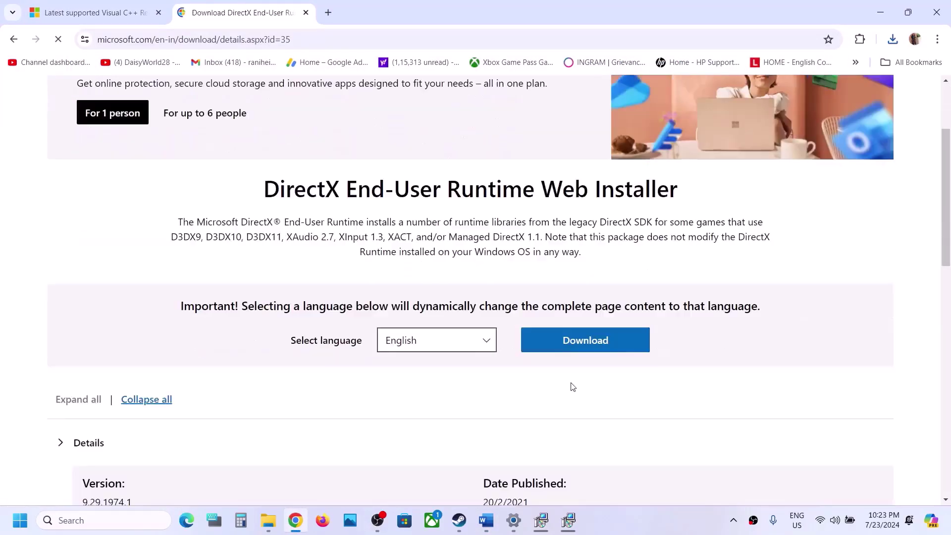
click(584, 329)
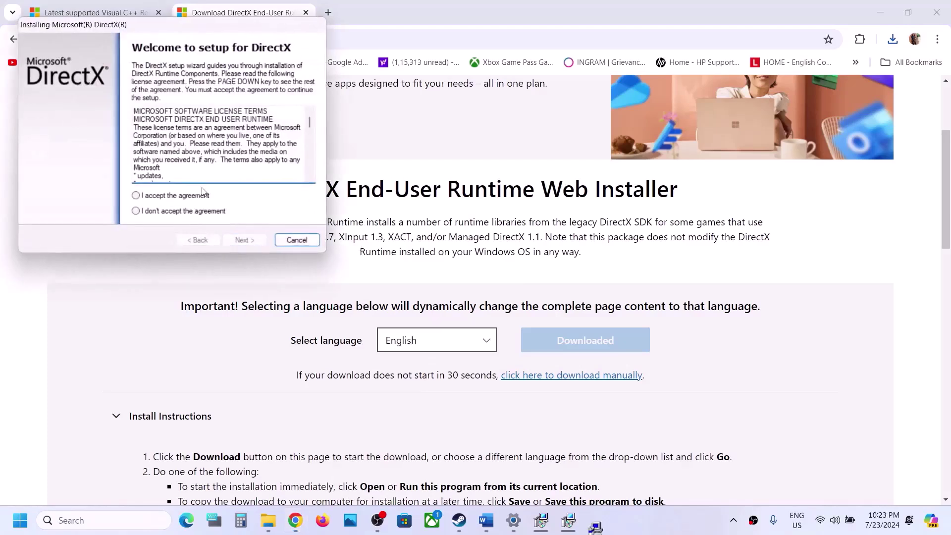
click(174, 196)
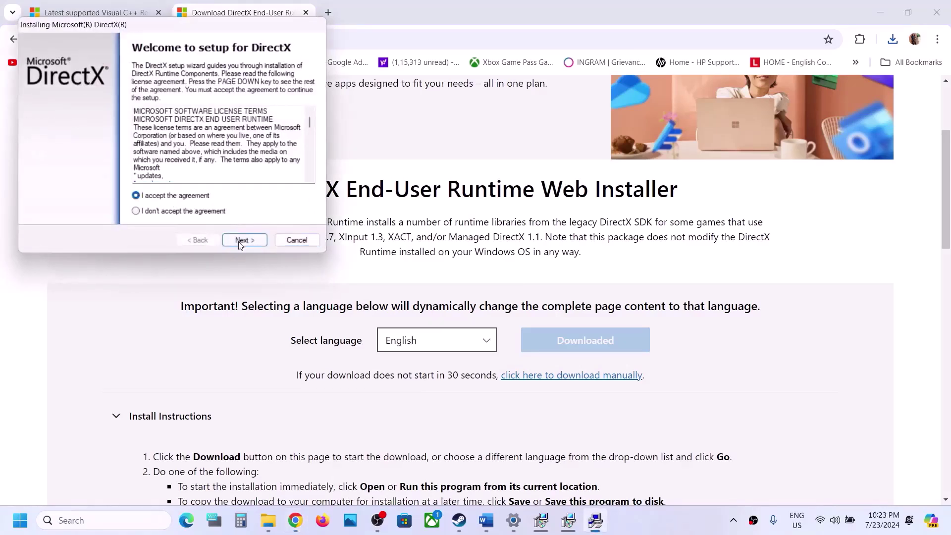
click(244, 240)
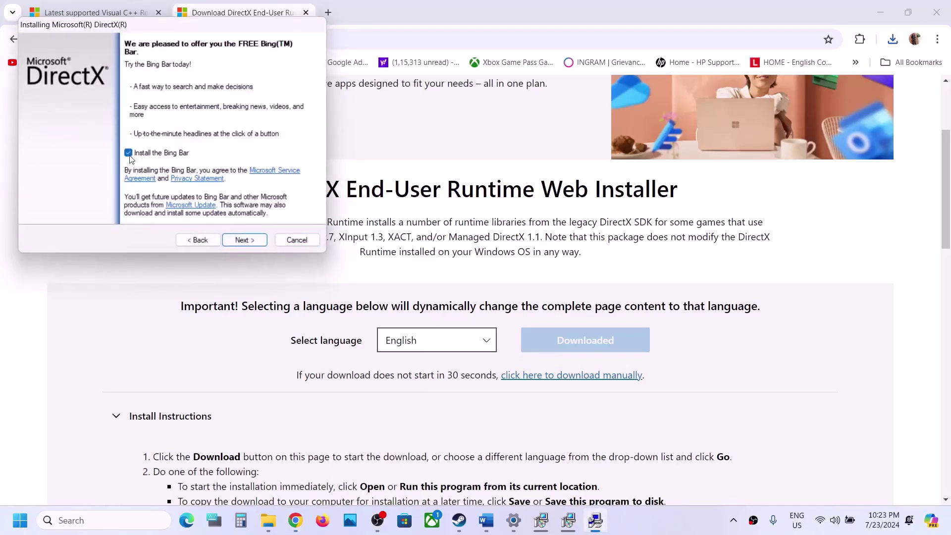
click(249, 240)
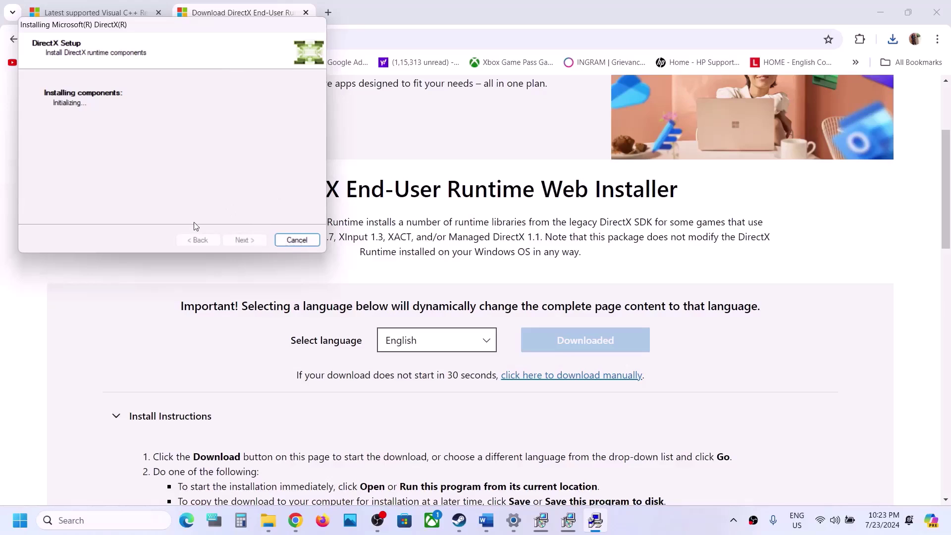
click(422, 304)
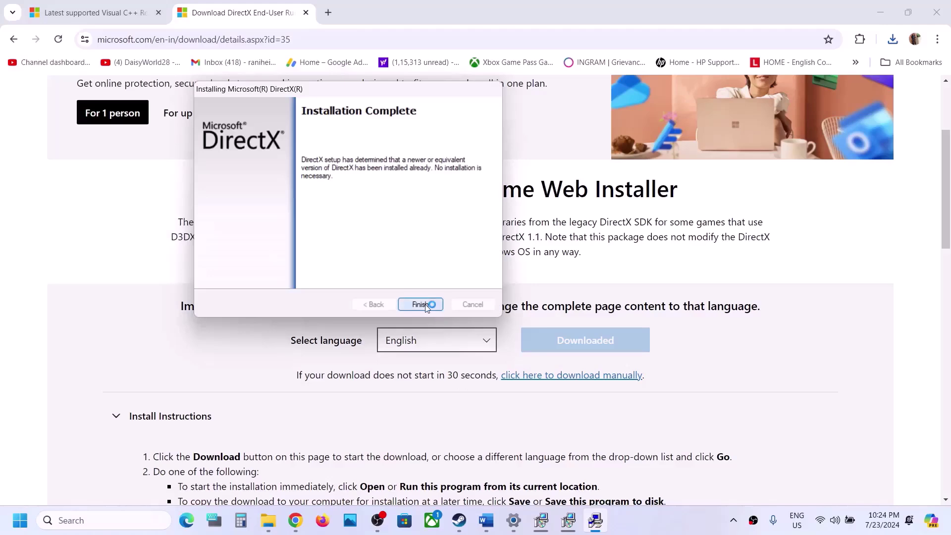
Check the Windows power options again after the DirectX setup, close them and switch back to Steam
click(20, 527)
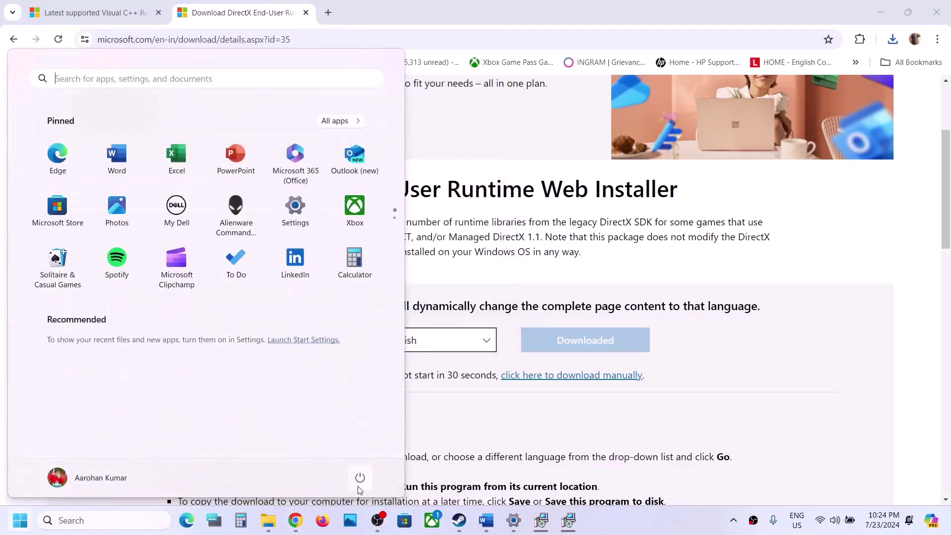
click(360, 477)
click(505, 440)
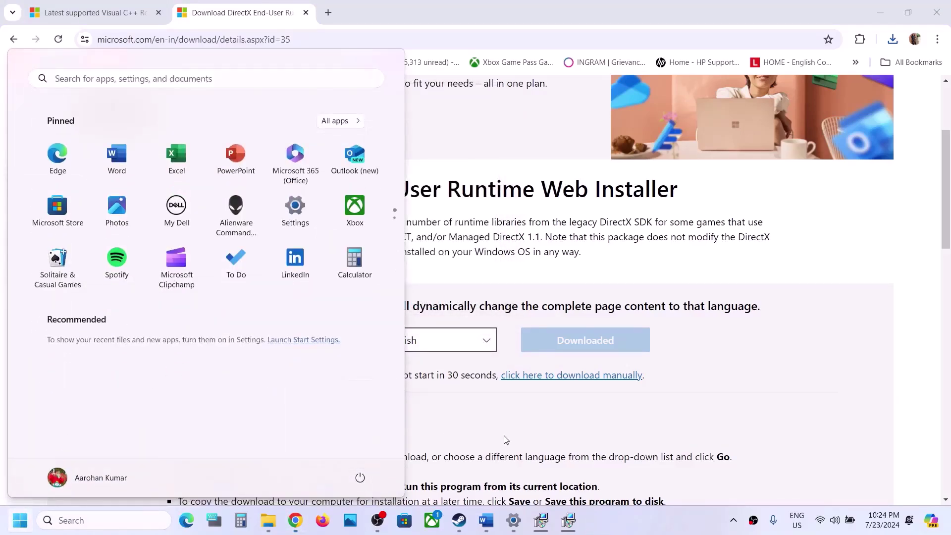
click(506, 440)
click(459, 520)
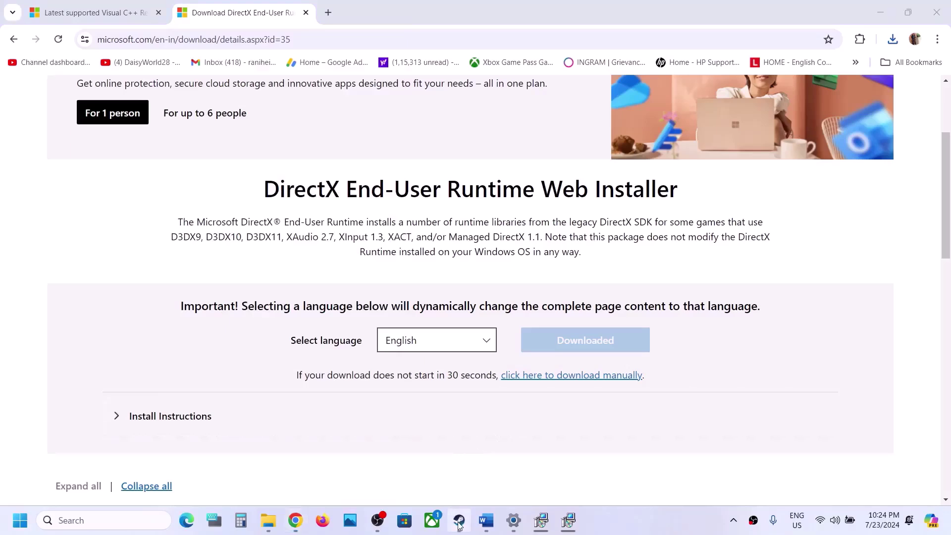
Switch to Word and highlight the instruction "Update your Windows" under Step 13
click(486, 520)
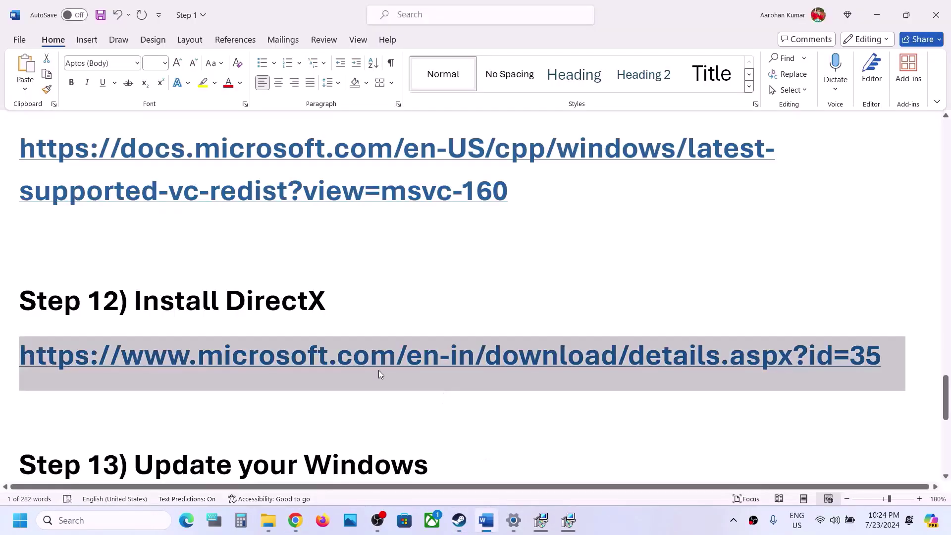
scroll(378, 374, down, 3)
drag(153, 344, 401, 335)
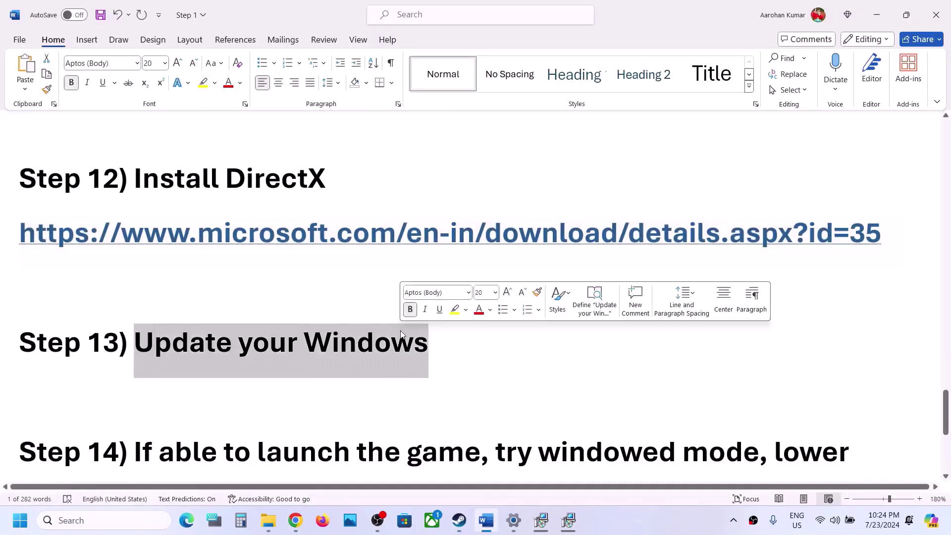
Switch to the Settings window, go to Windows Update and start a check for updates
key(alt+Tab)
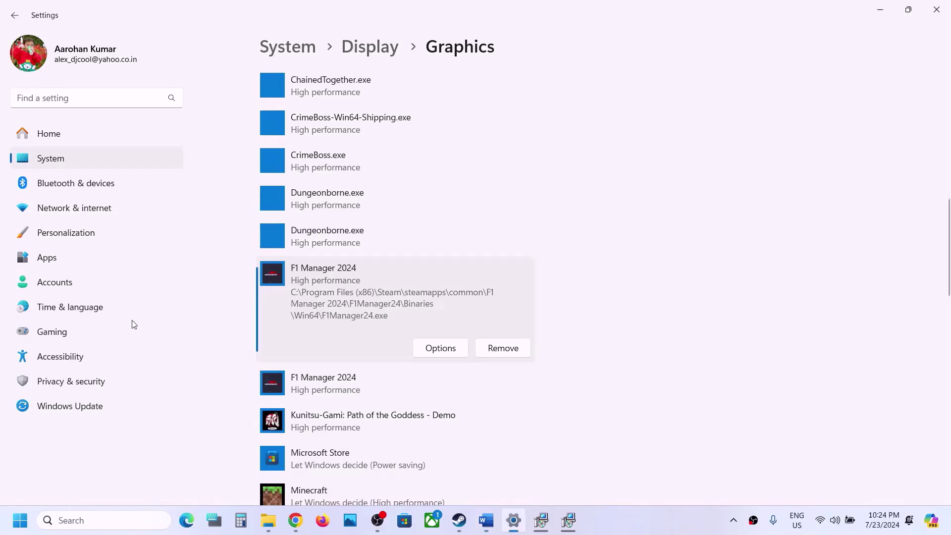
click(70, 405)
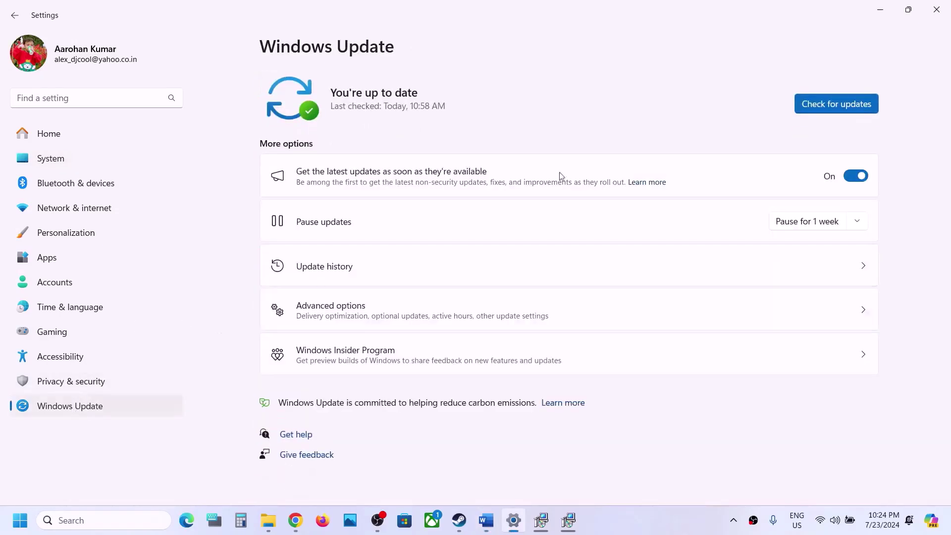
click(837, 104)
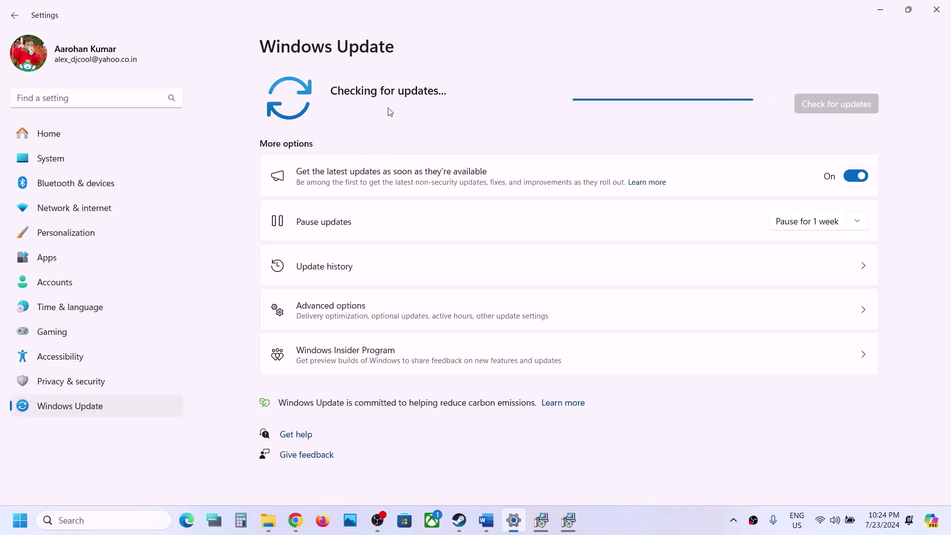
Check the power options in the Windows Start menu and dismiss them without choosing one
click(20, 520)
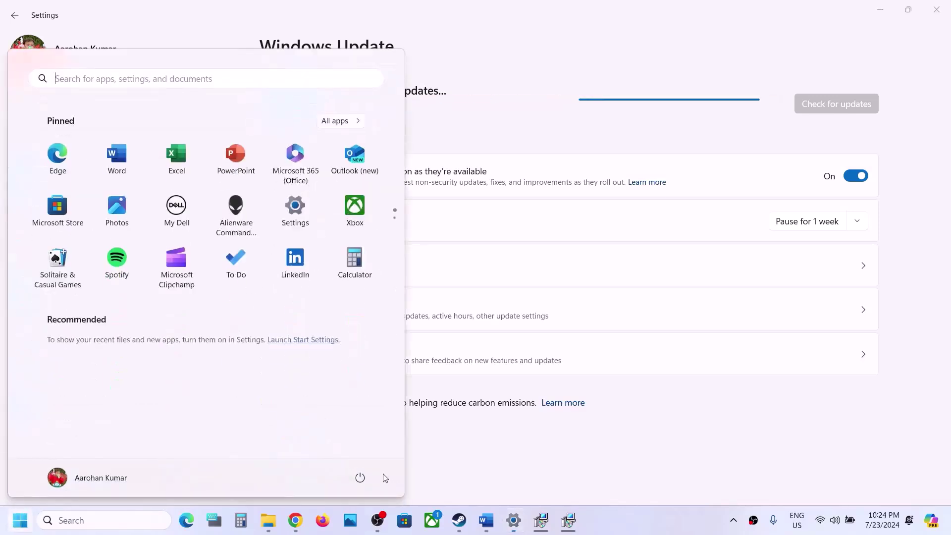
click(361, 479)
click(511, 454)
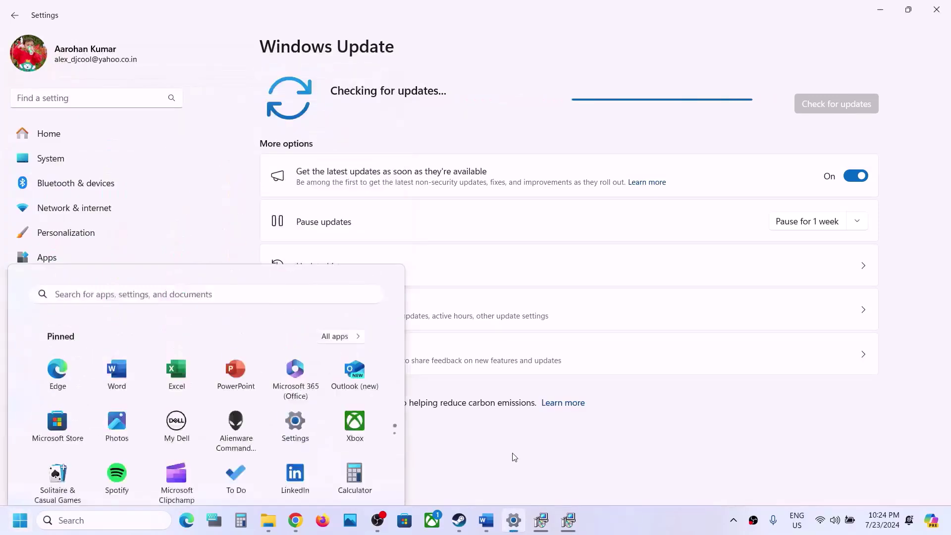
Return to Word and highlight the Step 14 advice about trying windowed mode and lowering the video settings
click(487, 520)
scroll(346, 406, down, 3)
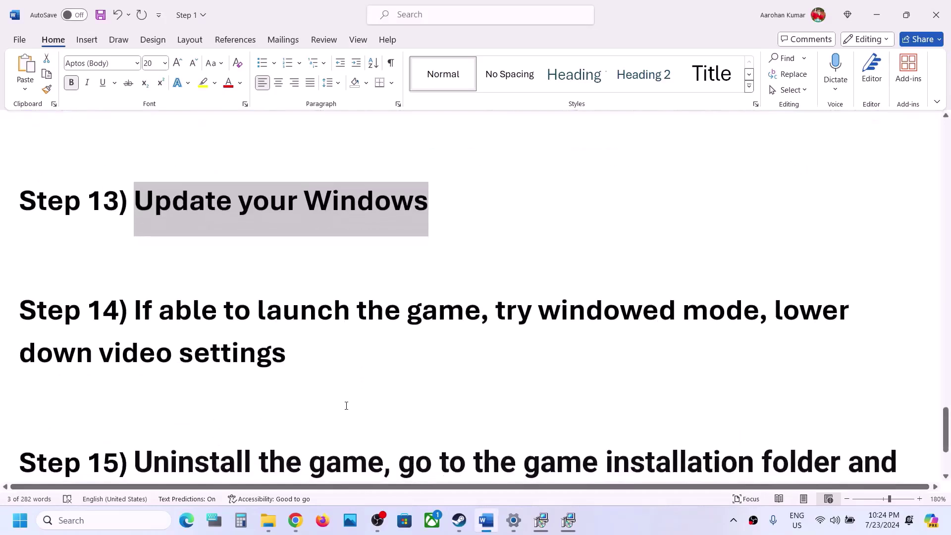
drag(141, 313, 481, 313)
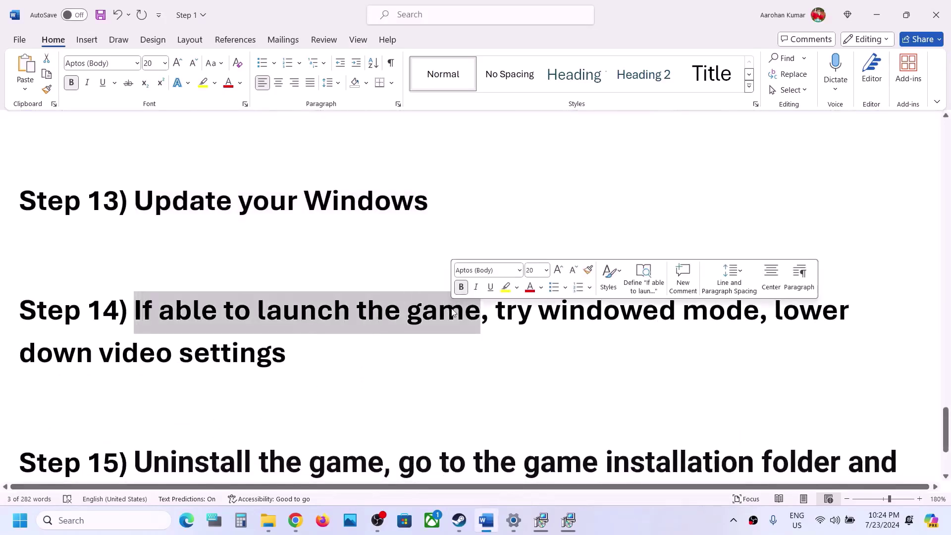
click(464, 313)
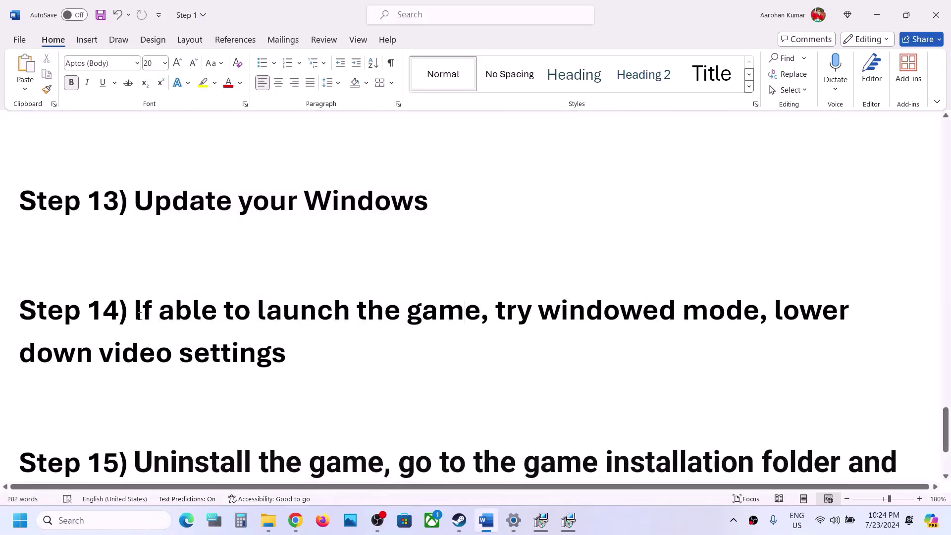
drag(140, 313, 693, 339)
click(339, 341)
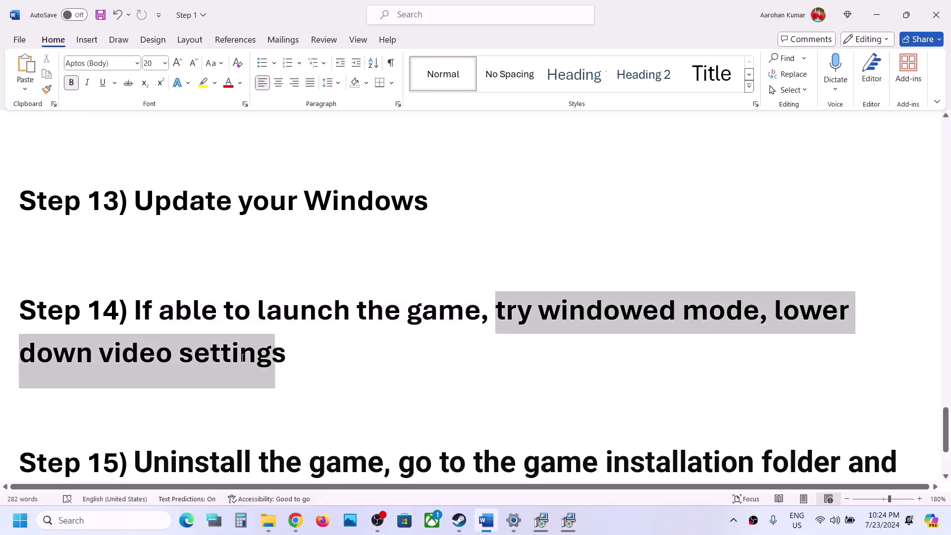
Switch to Steam, launch F1 Manager 2024 and open the in-game display settings
click(459, 520)
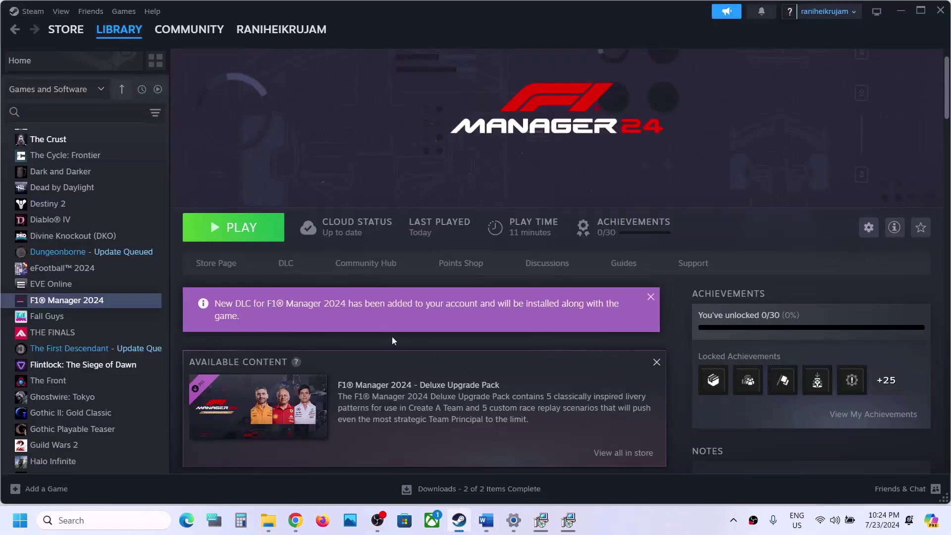
click(268, 235)
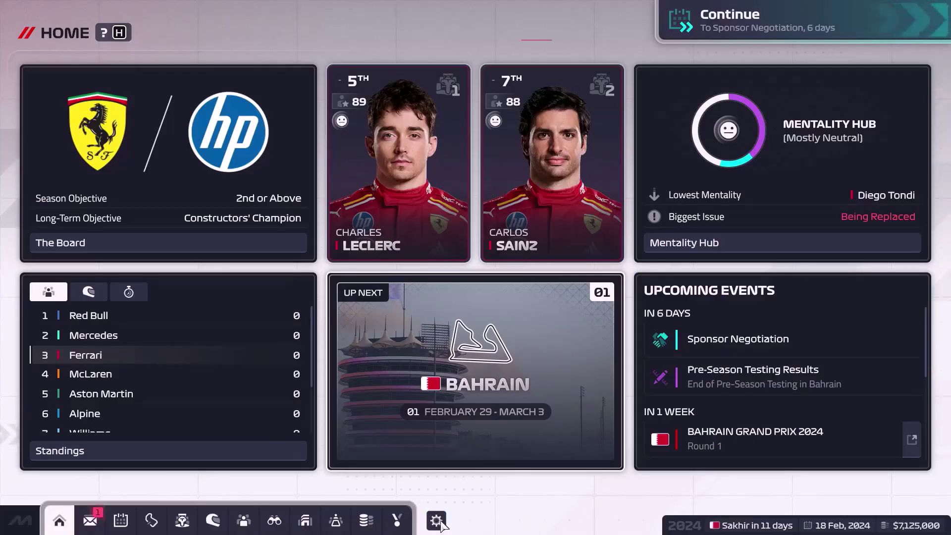
click(438, 522)
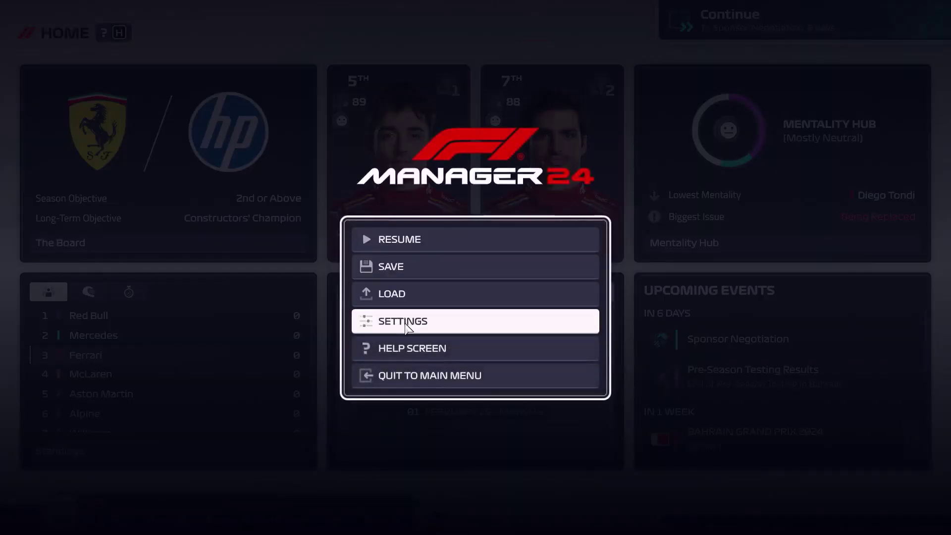
click(405, 325)
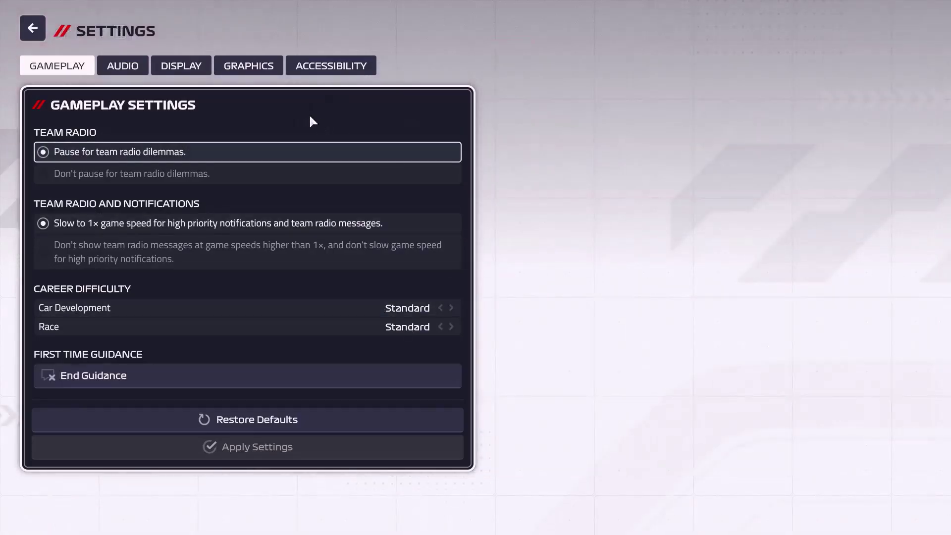
click(193, 67)
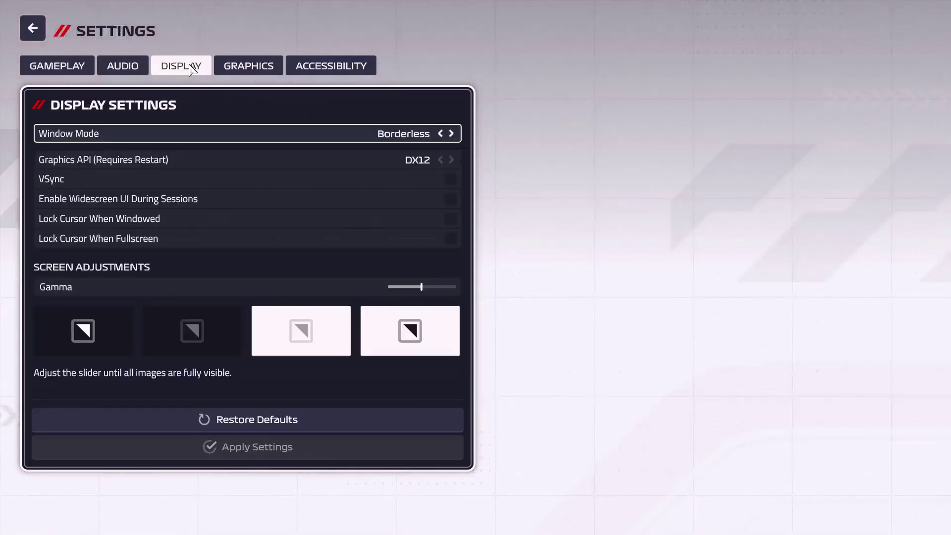
Try the Windowed, Fullscreen and Borderless window modes, including fullscreen resolutions of 1920x1080 and 1680x1050
click(452, 134)
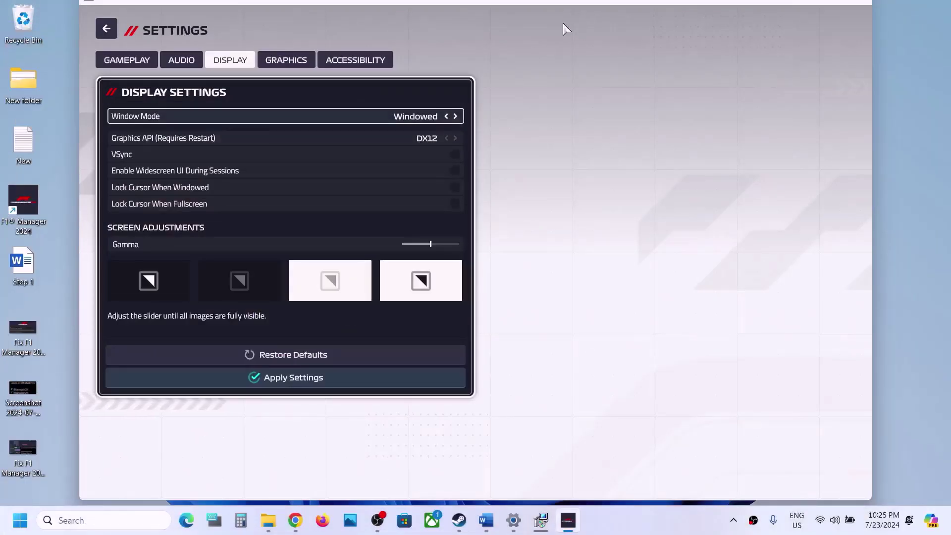
key(Down)
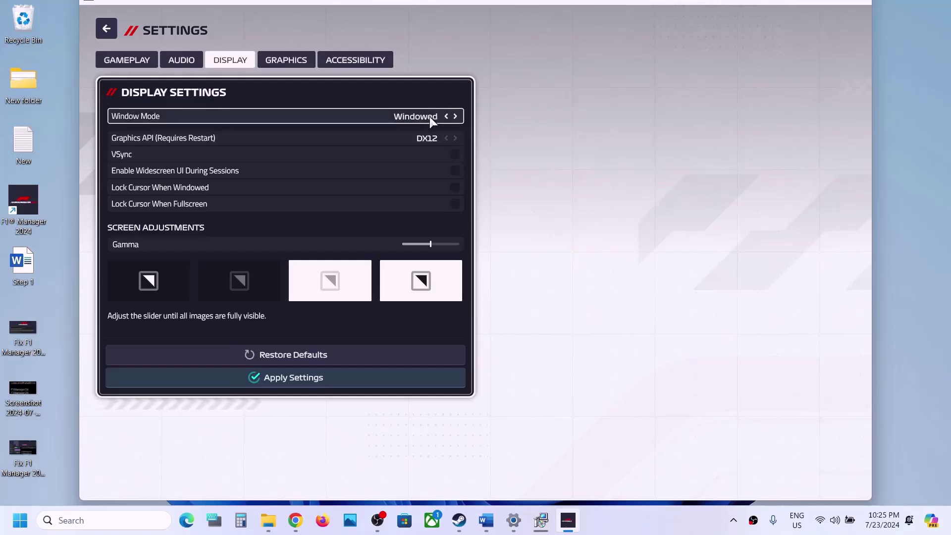
click(454, 116)
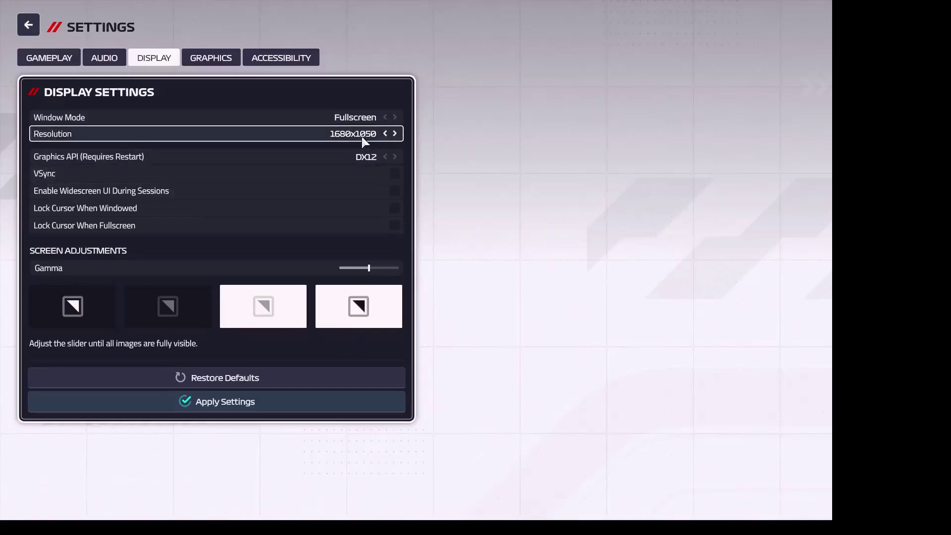
click(396, 134)
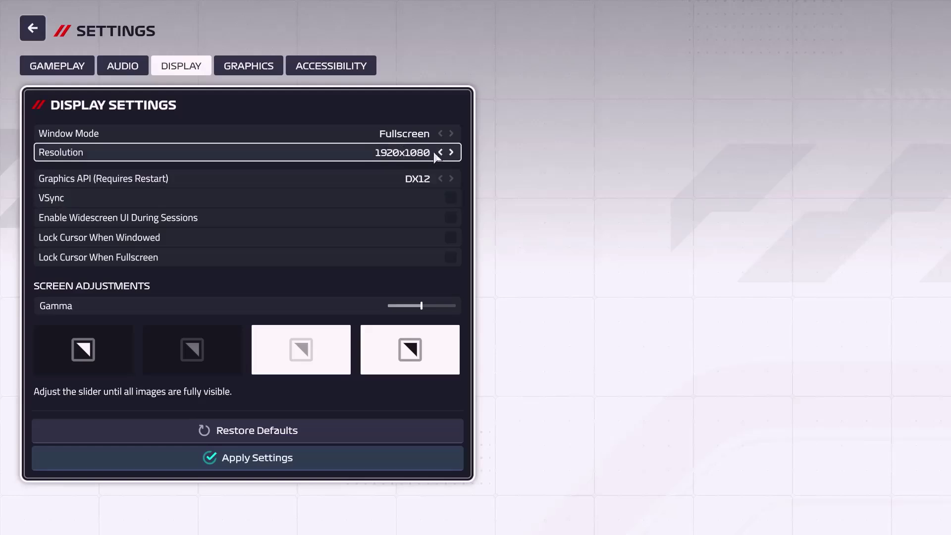
click(440, 153)
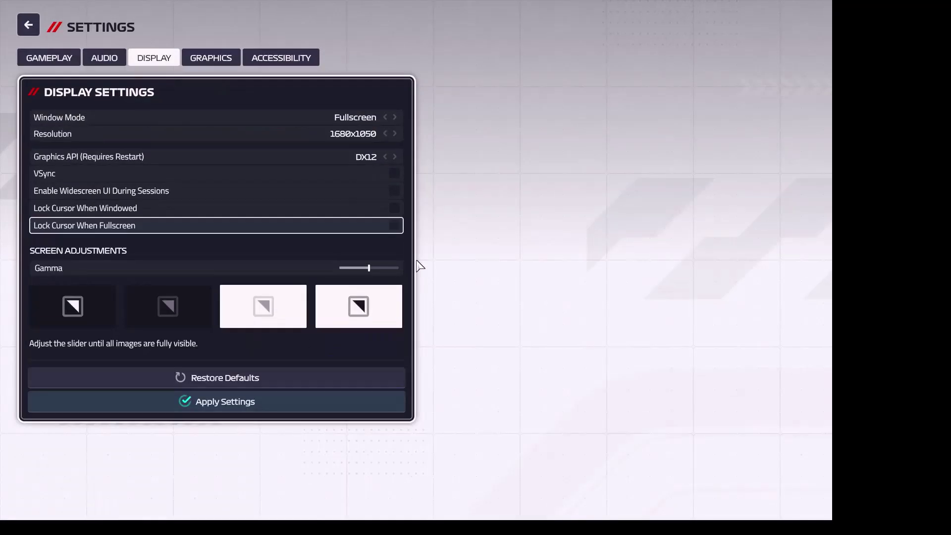
click(395, 118)
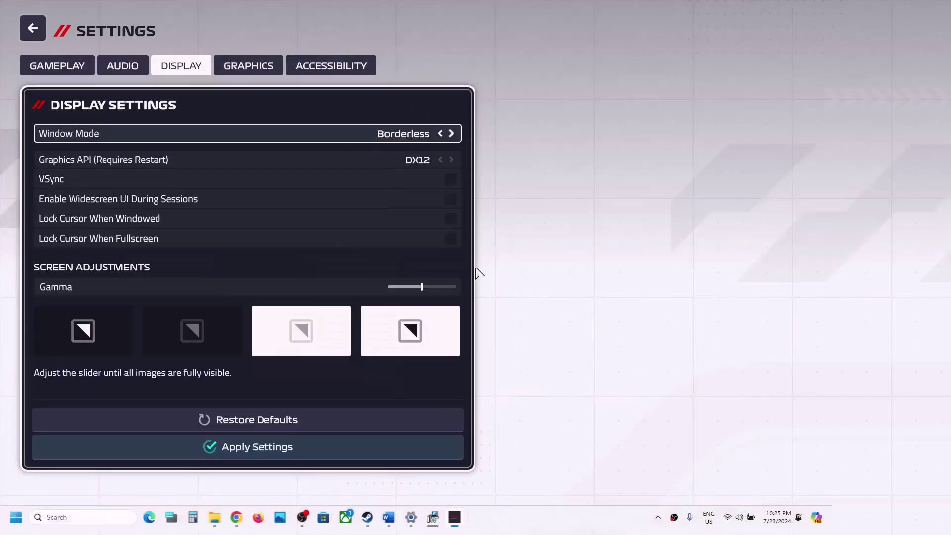
click(441, 134)
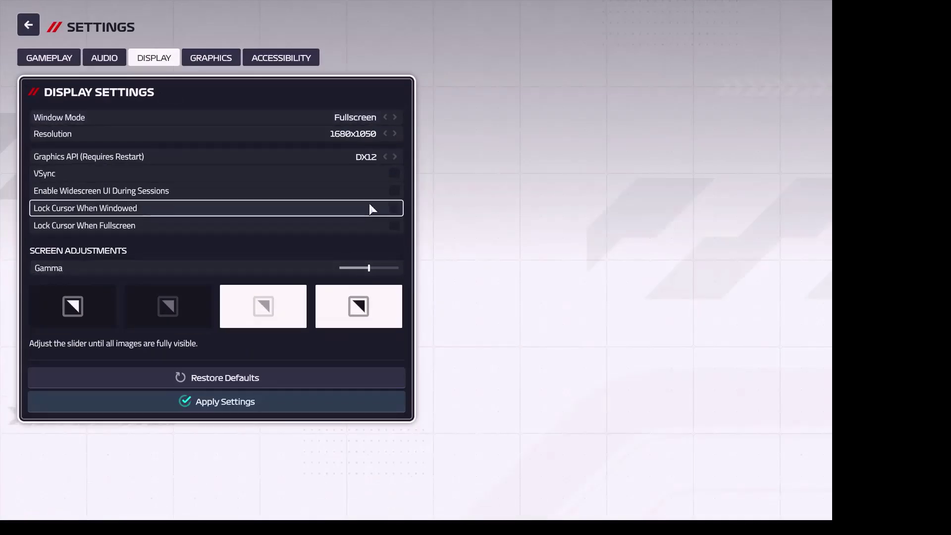
Set the window mode to Windowed, apply the display settings and open the graphics settings
click(387, 119)
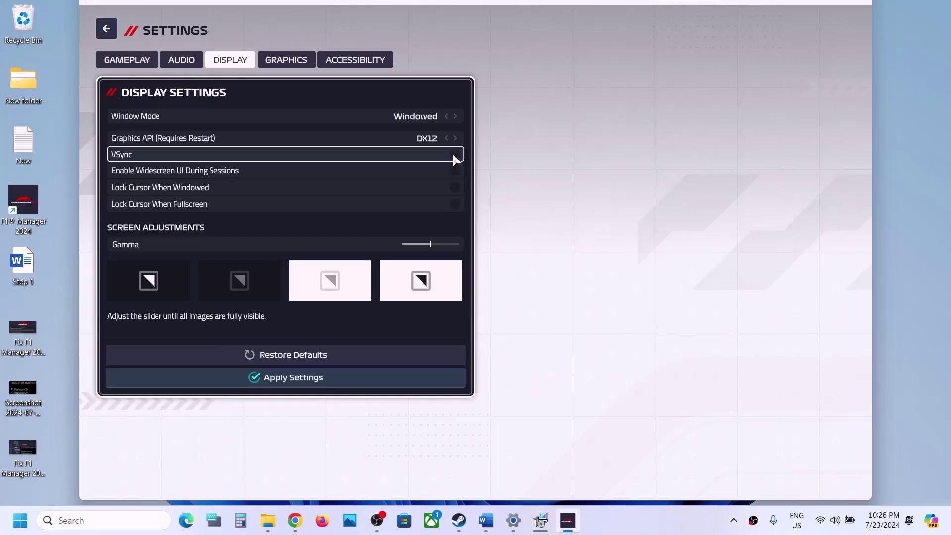
click(297, 379)
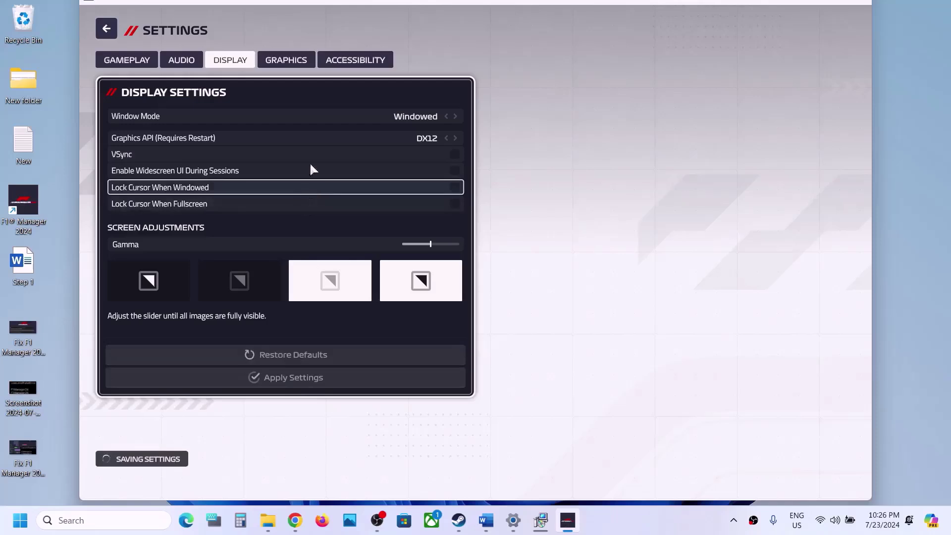
click(286, 59)
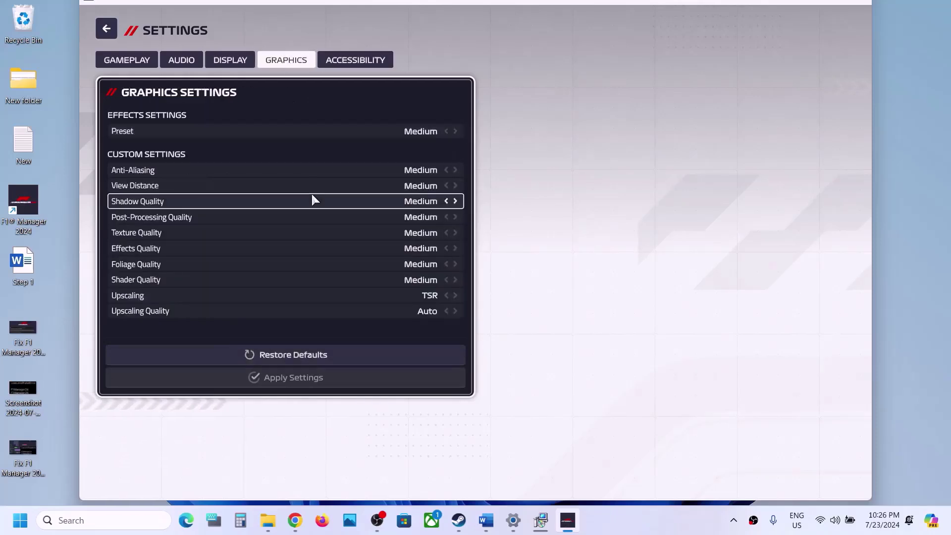
Try the High and Ultra graphics presets, then return the preset to Medium
click(455, 131)
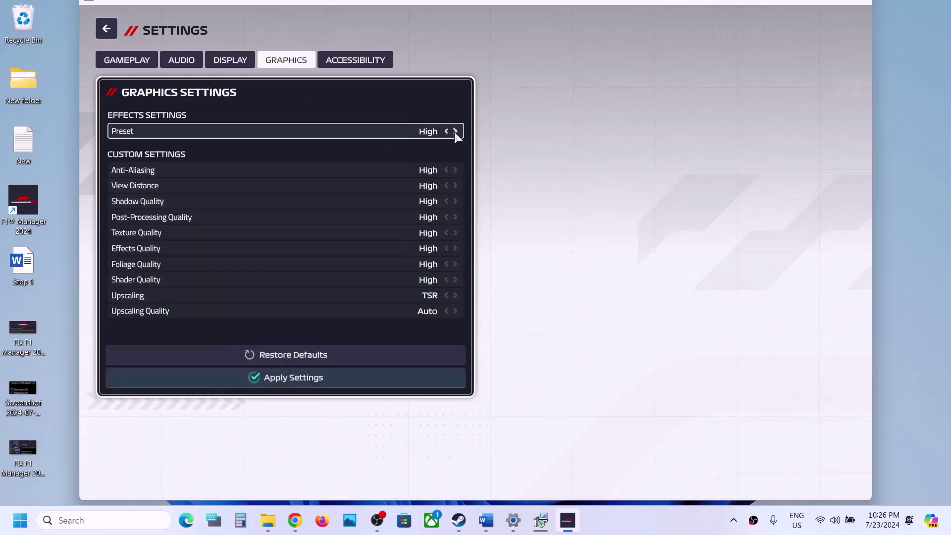
click(455, 132)
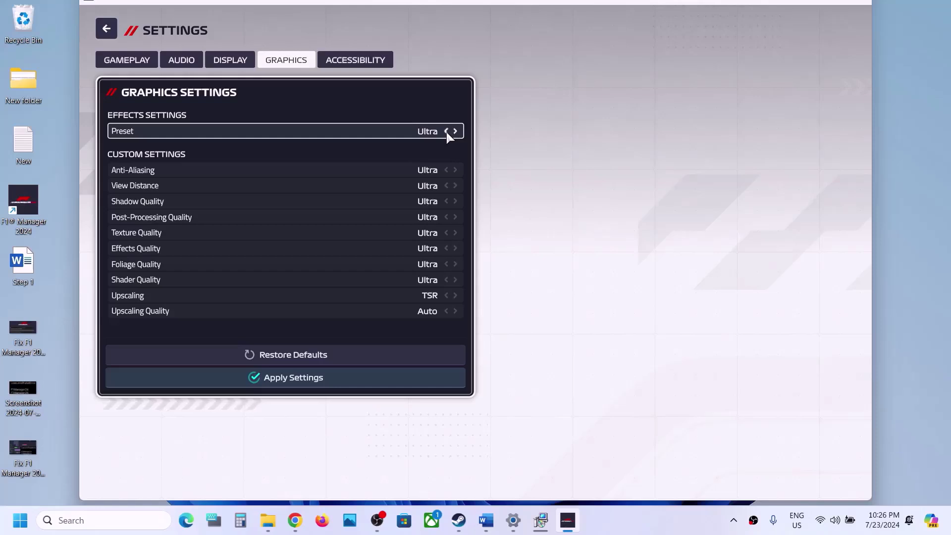
click(446, 131)
click(446, 131)
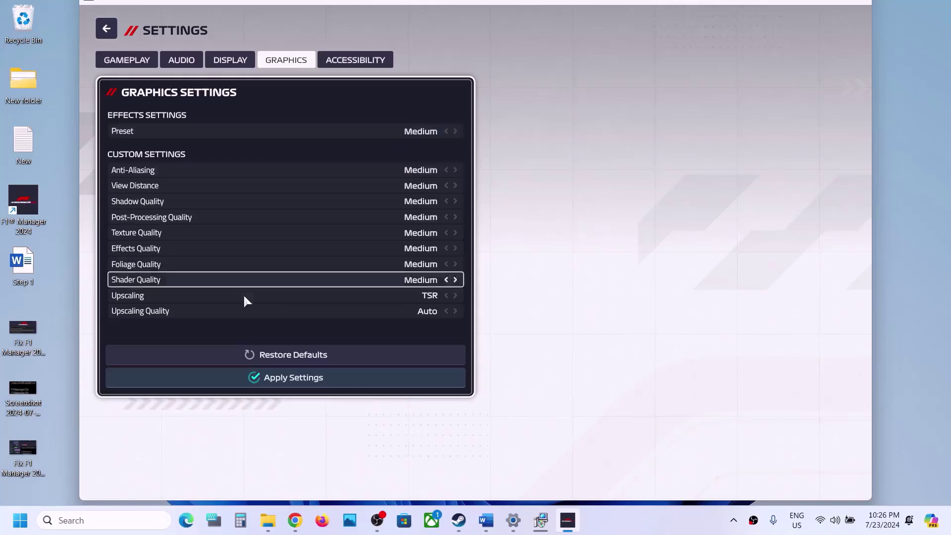
Try DLSS and FSR 2 upscaling, return Upscaling to TSR with Auto quality, and apply the graphics settings
click(455, 295)
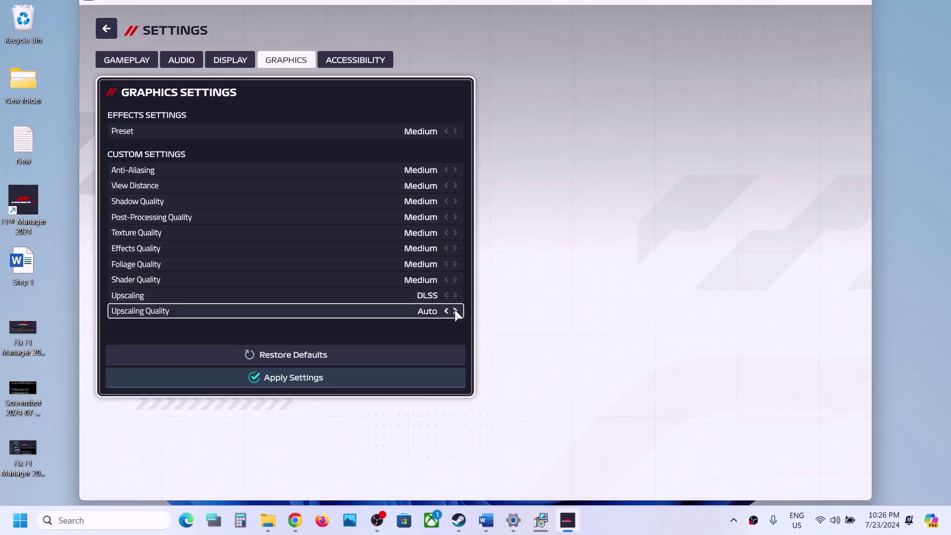
click(456, 311)
click(455, 296)
click(456, 295)
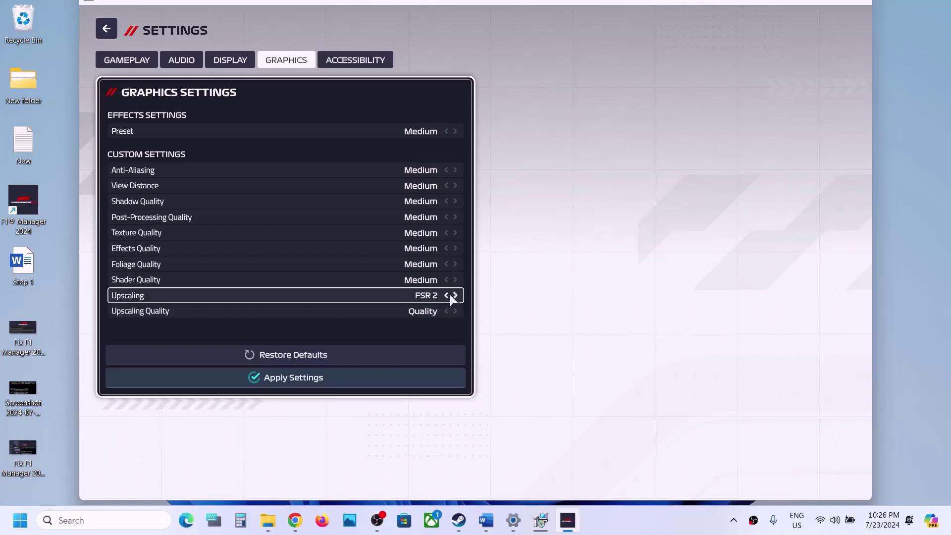
click(449, 296)
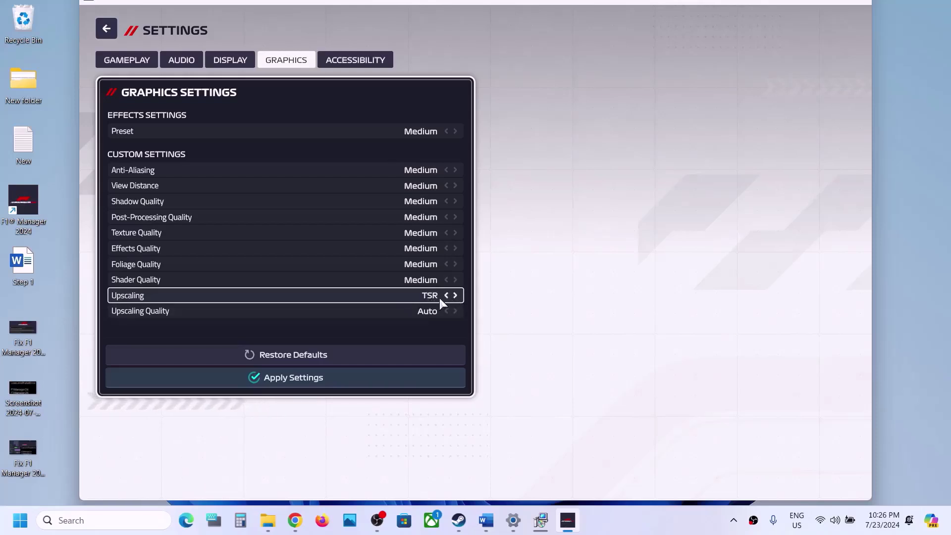
click(446, 296)
click(447, 296)
click(446, 296)
click(446, 296)
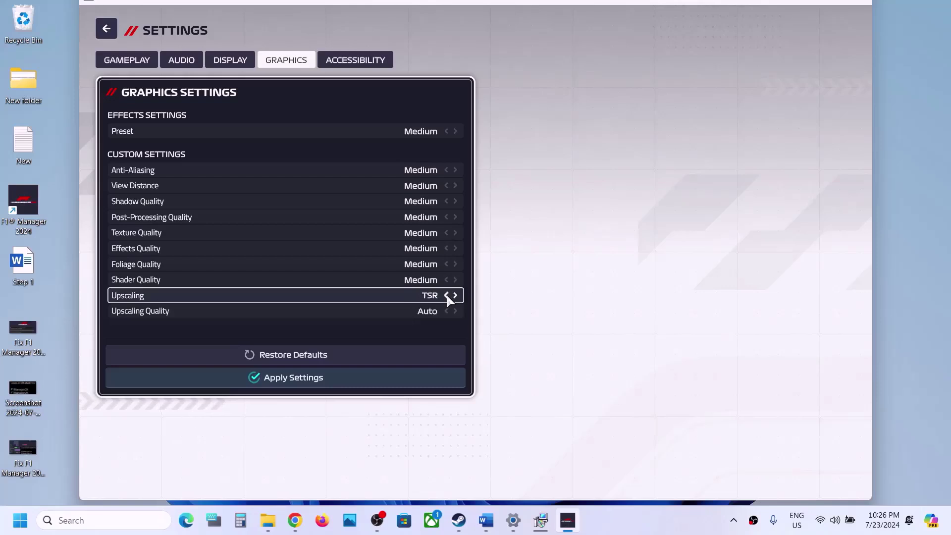
click(446, 296)
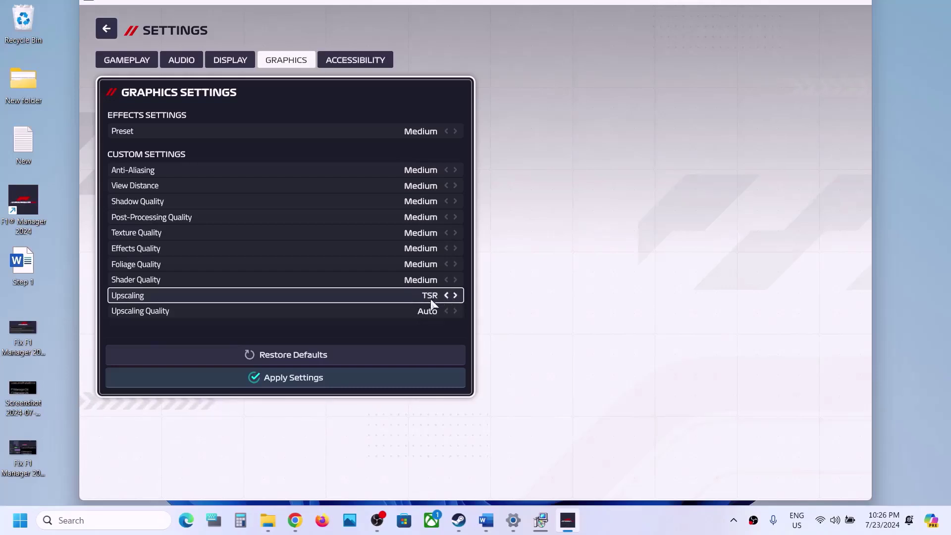
click(314, 384)
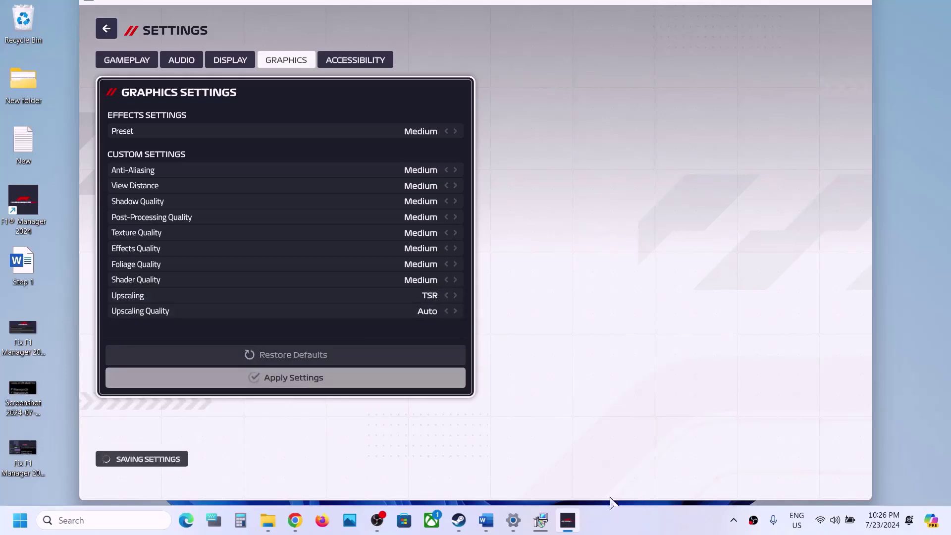
Switch to the Word document with the fix list and highlight the start of Step 15 about uninstalling the game
click(462, 523)
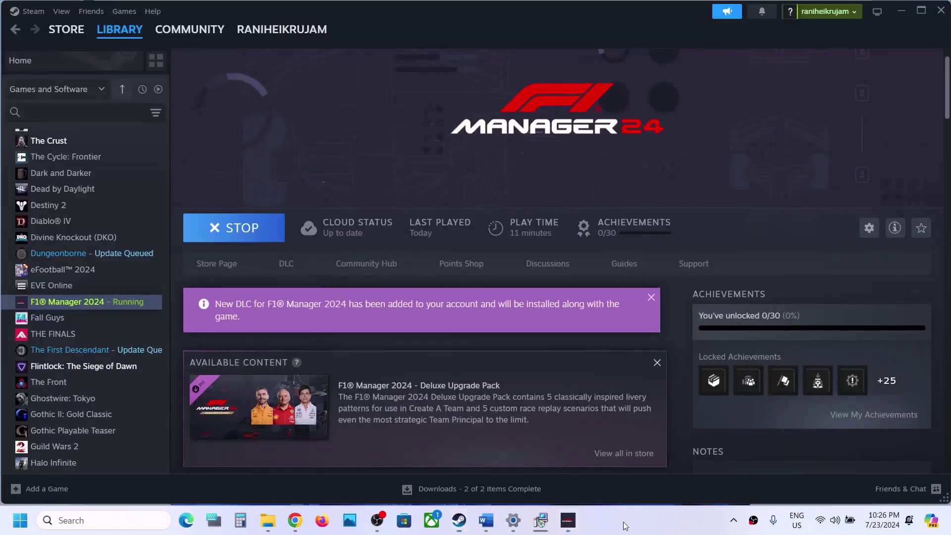
click(485, 526)
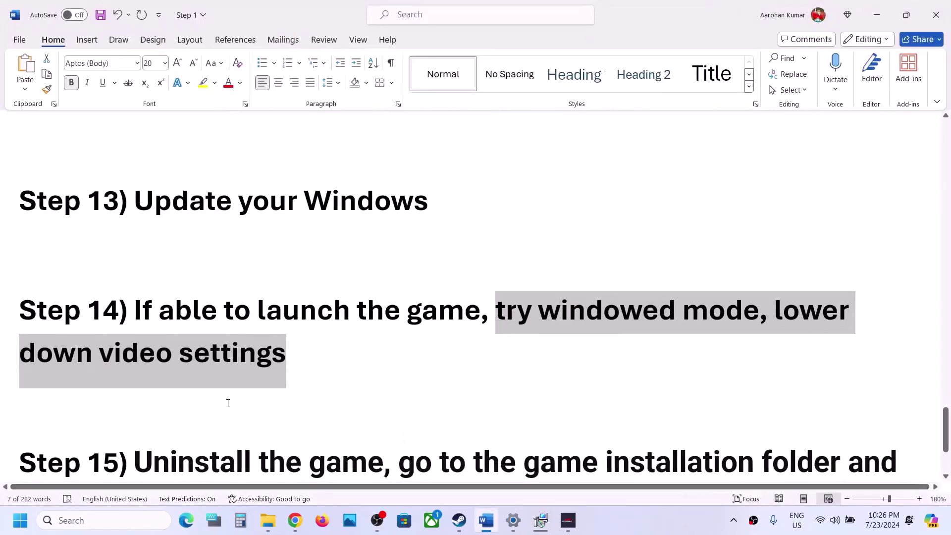
scroll(227, 399, down, 3)
drag(138, 317, 761, 313)
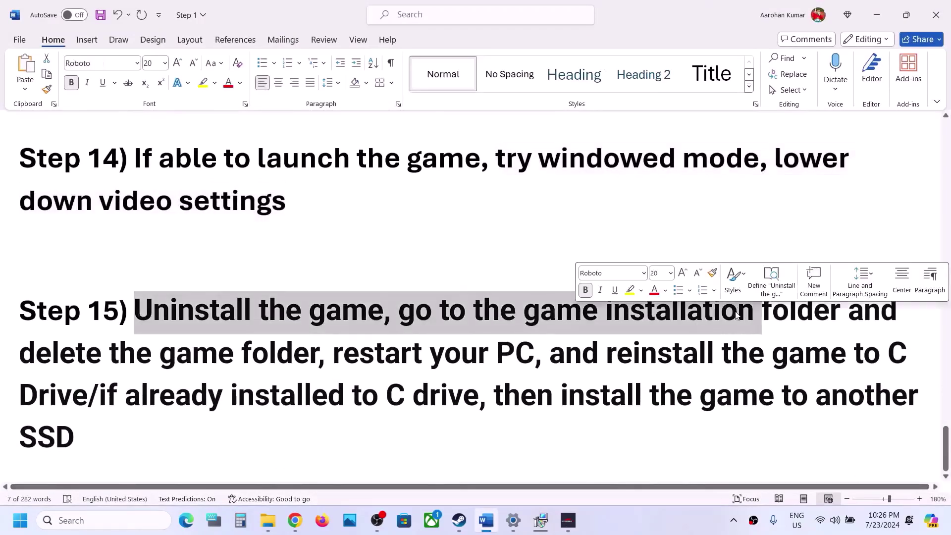
Close the running F1 Manager 2024 game and clear the text selection in Step 15
right_click(566, 527)
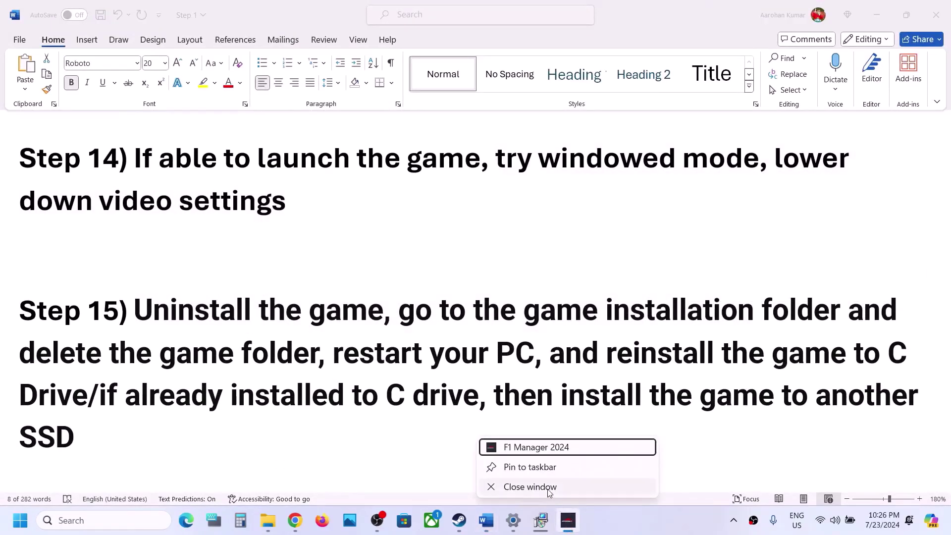
click(548, 488)
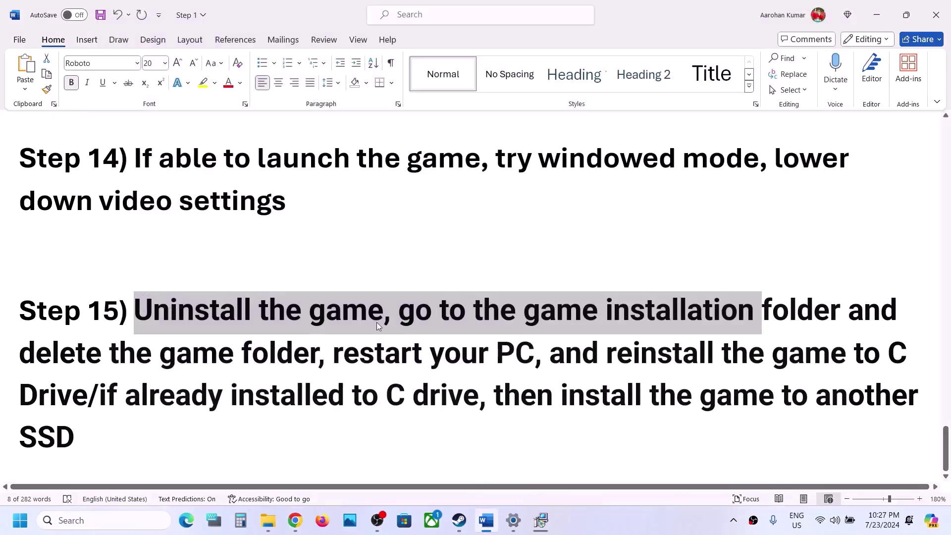
click(527, 323)
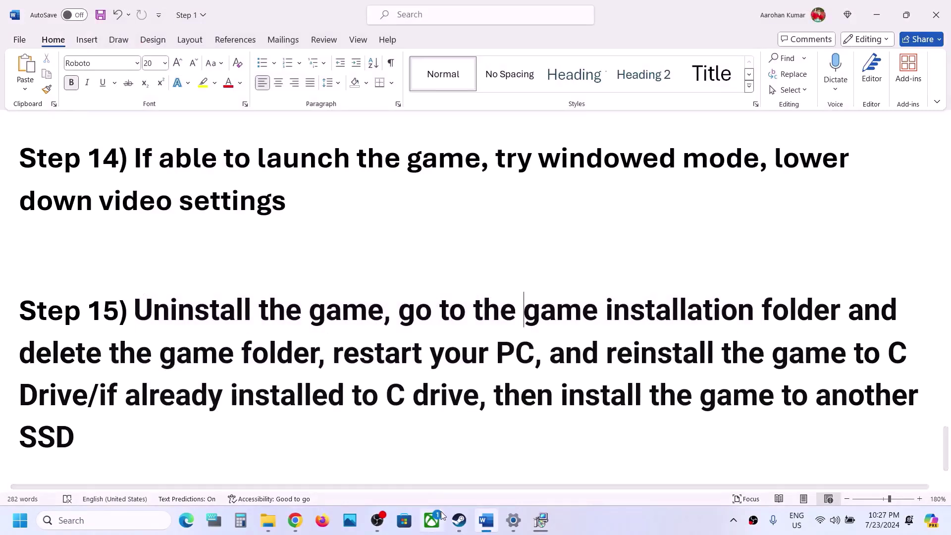
Switch to Steam and show the Manage options with Uninstall for F1 Manager 2024, then dismiss them without uninstalling
click(459, 520)
right_click(96, 309)
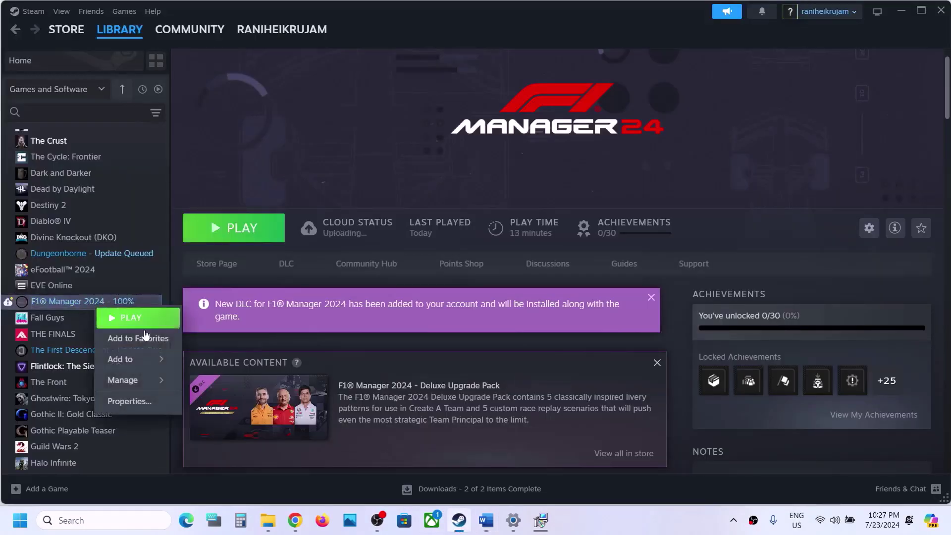
mouse_move(128, 380)
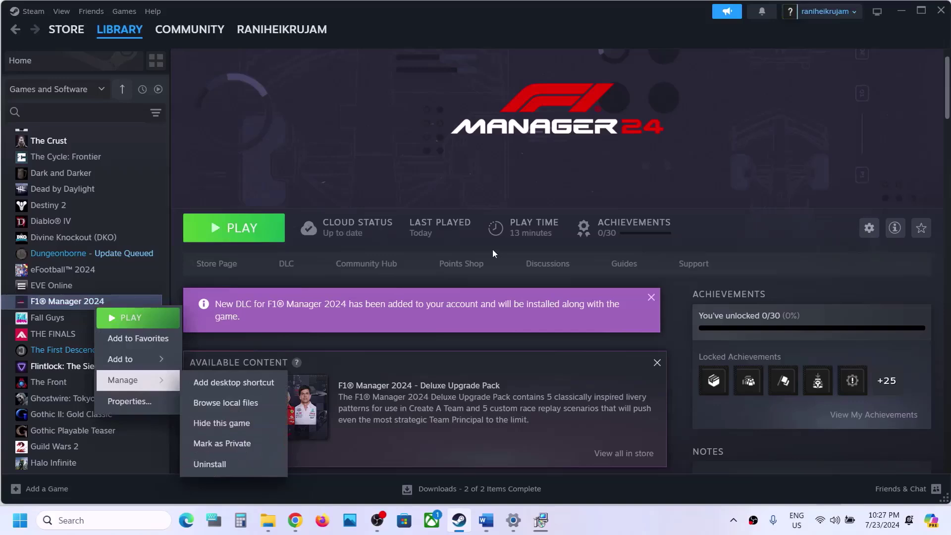
click(460, 172)
Switch back to Word and highlight Step 15's instructions on deleting the game folder, restarting the PC and reinstalling to C Drive
click(486, 520)
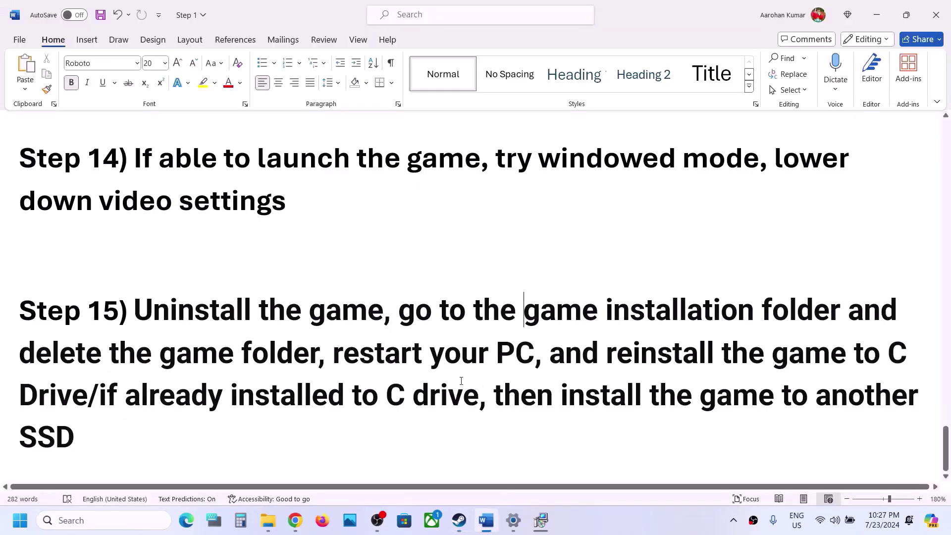
drag(408, 311, 273, 358)
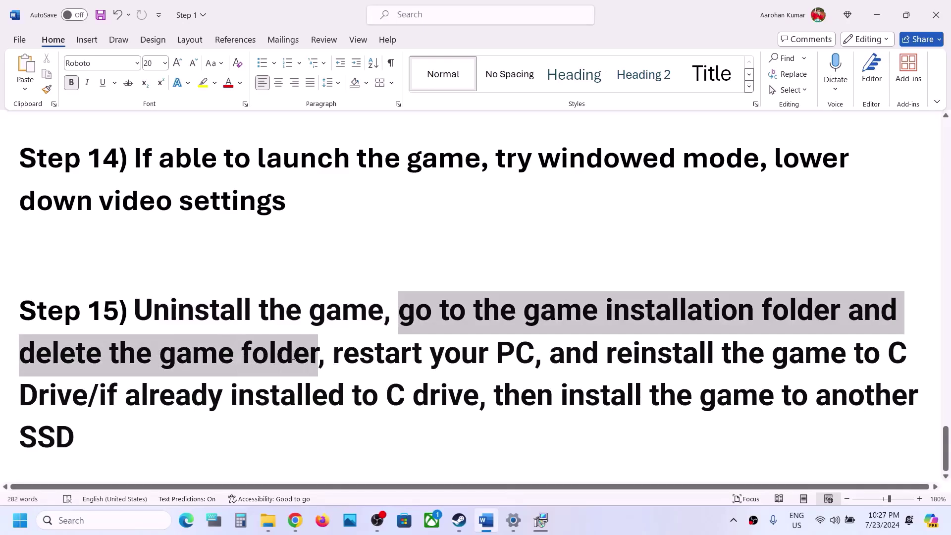
click(293, 355)
drag(344, 354, 88, 405)
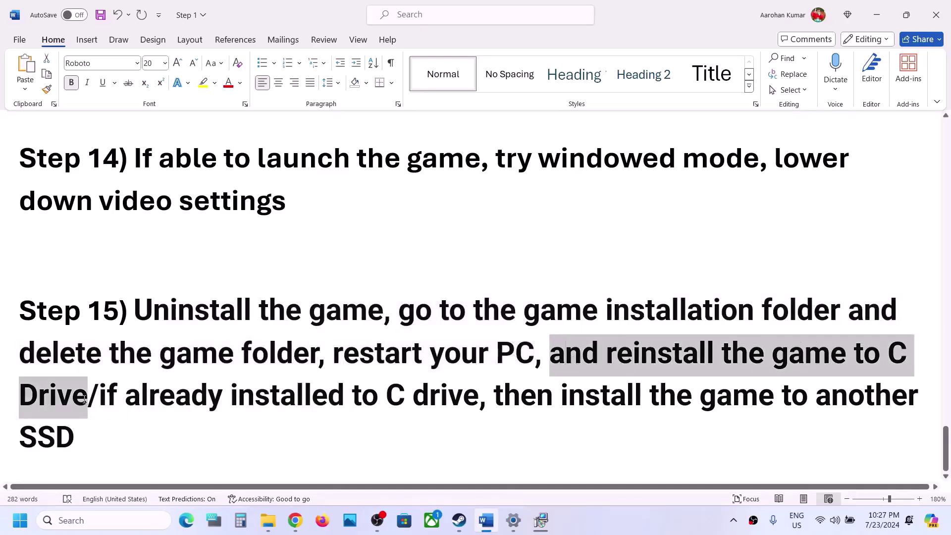
click(85, 404)
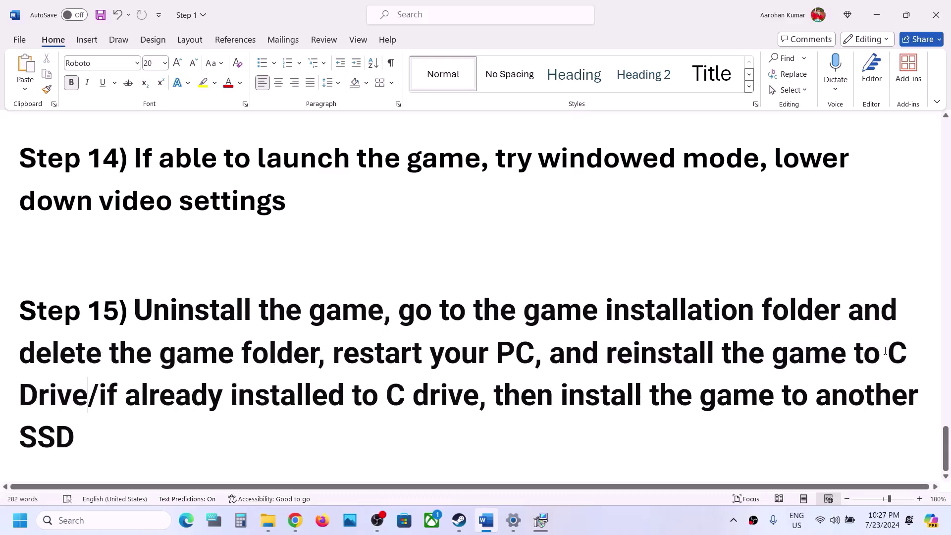
Highlight Step 15's C Drive reinstall and its alternative of installing the game to another SSD, then switch to Steam
drag(885, 350, 112, 394)
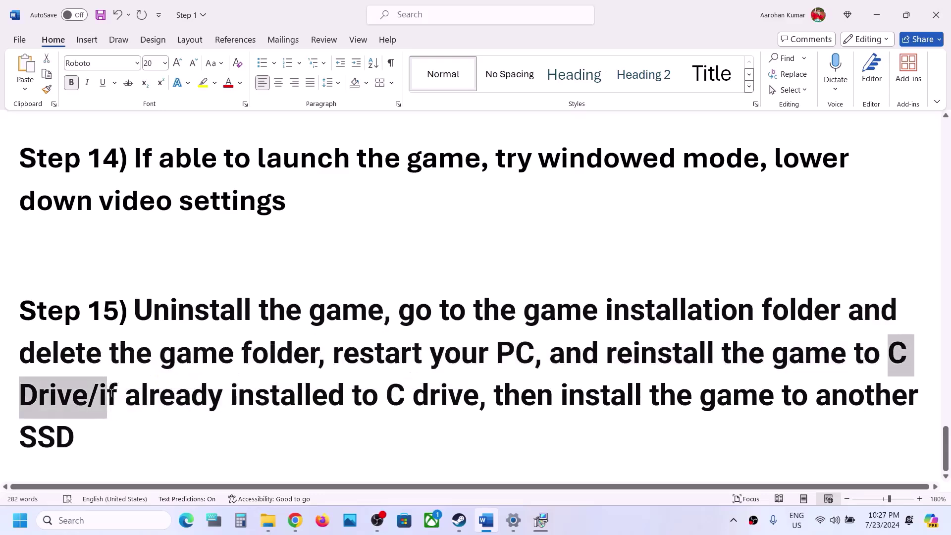
click(111, 393)
drag(884, 350, 68, 445)
click(505, 415)
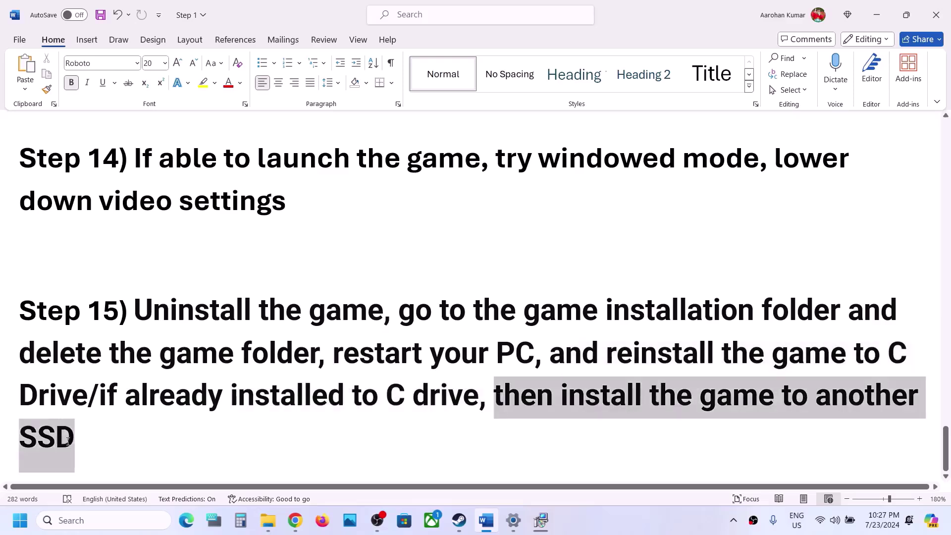
click(272, 312)
double_click(60, 436)
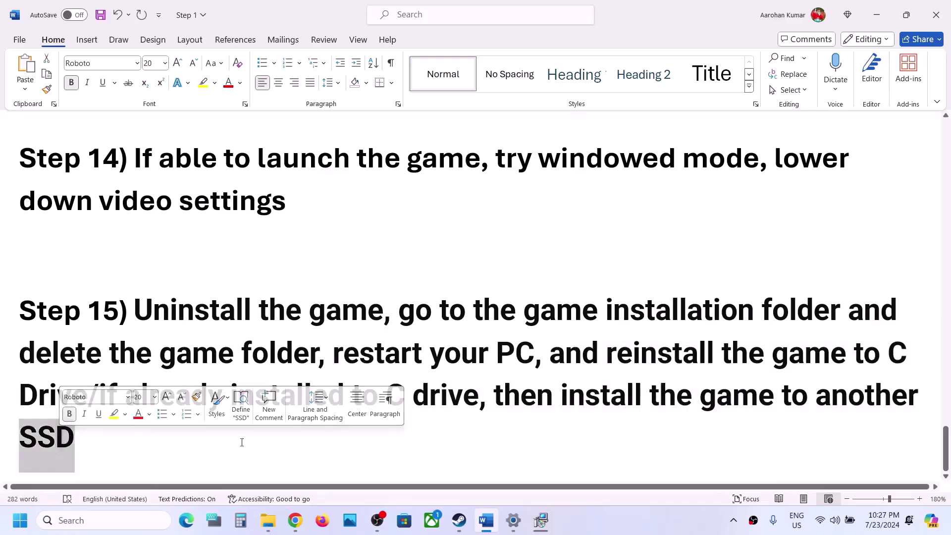
click(460, 521)
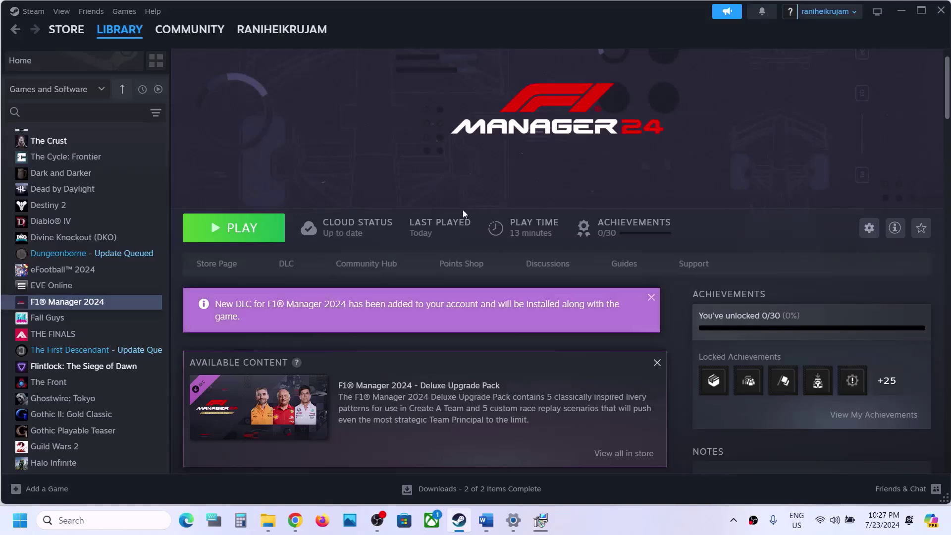